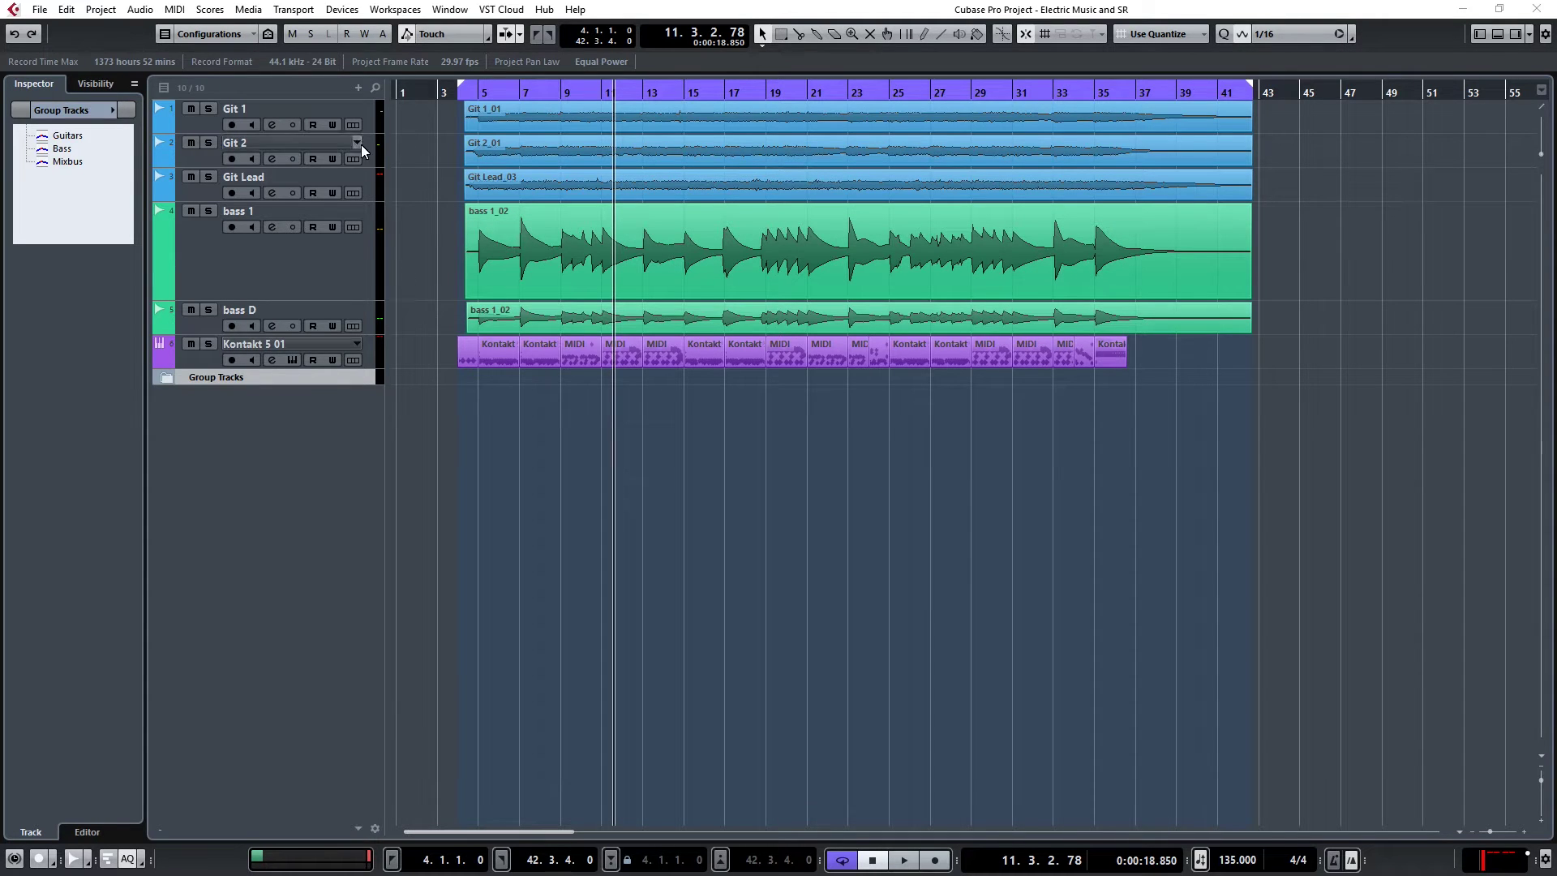
# Step: Select the Git 1 and Git 2 tracks and enlarge their track heights
pyautogui.click(368, 133)
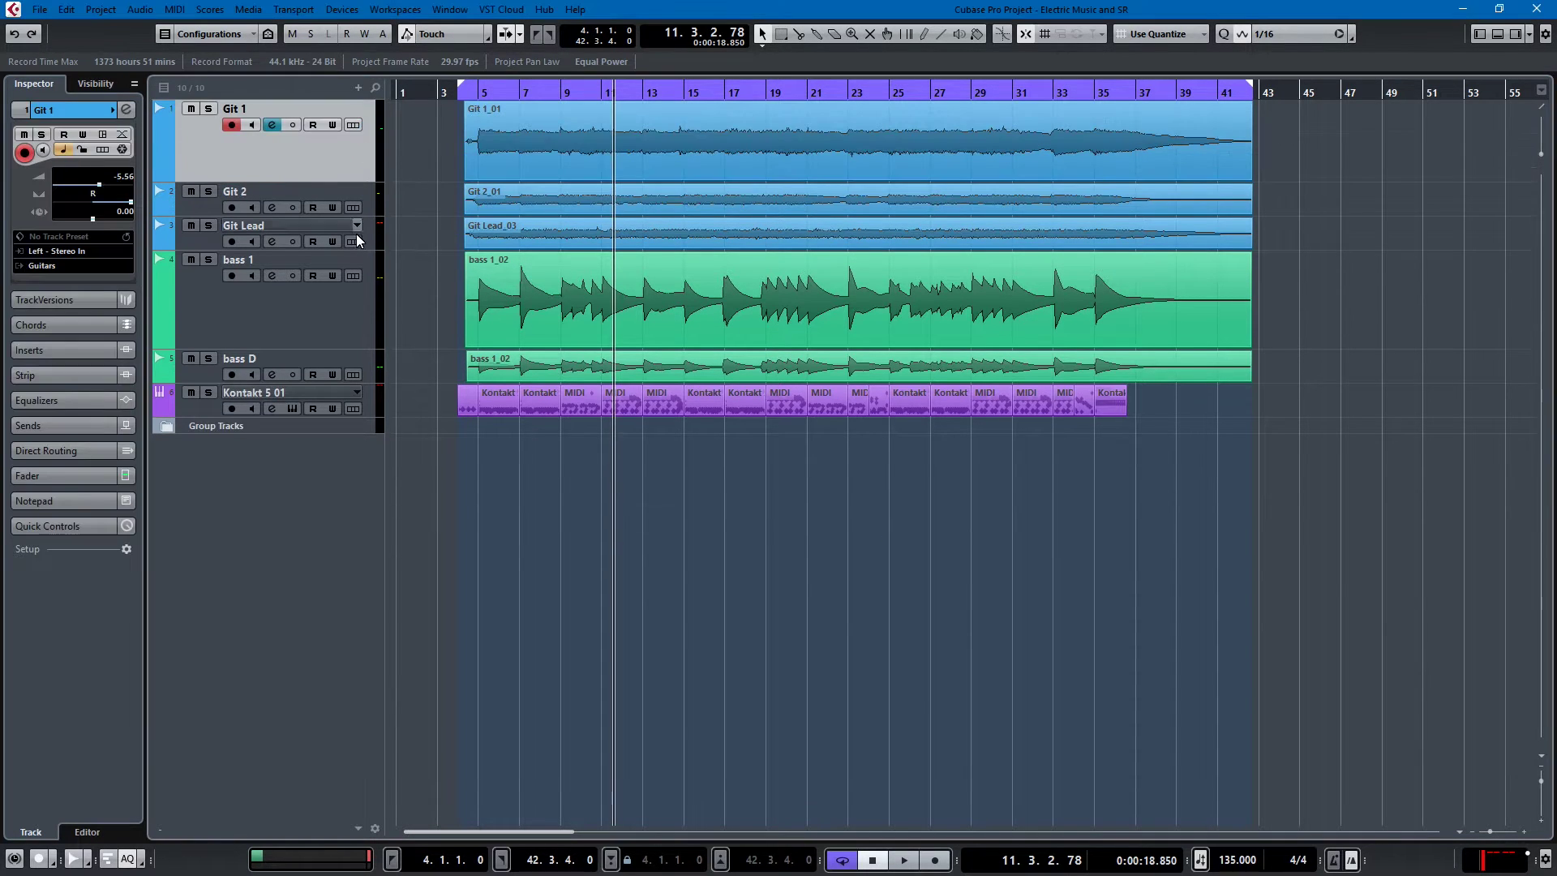
pyautogui.click(367, 214)
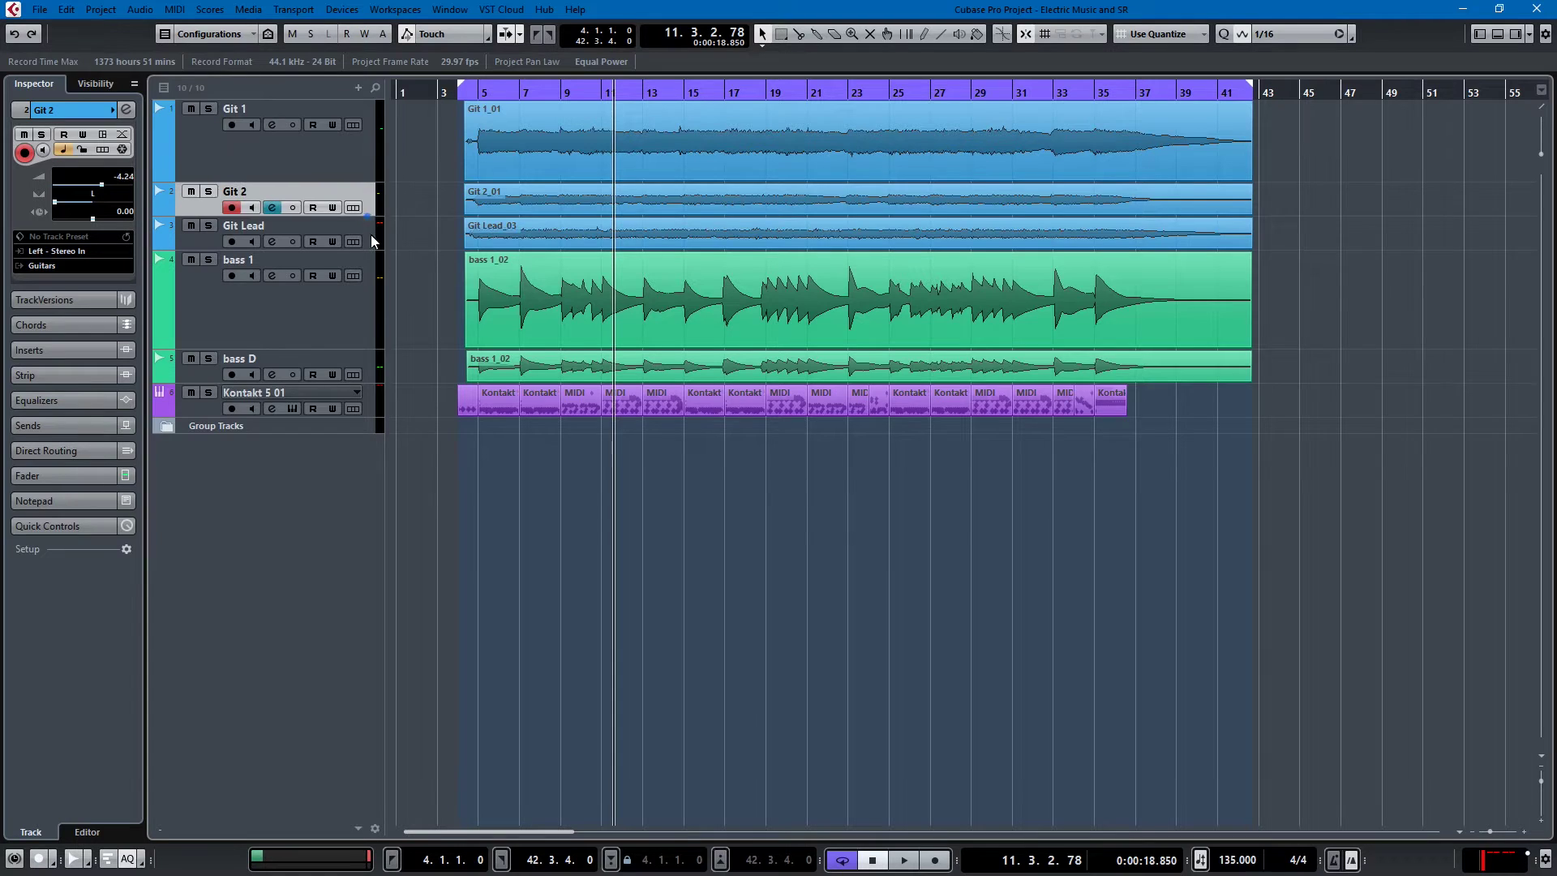
pyautogui.click(367, 178)
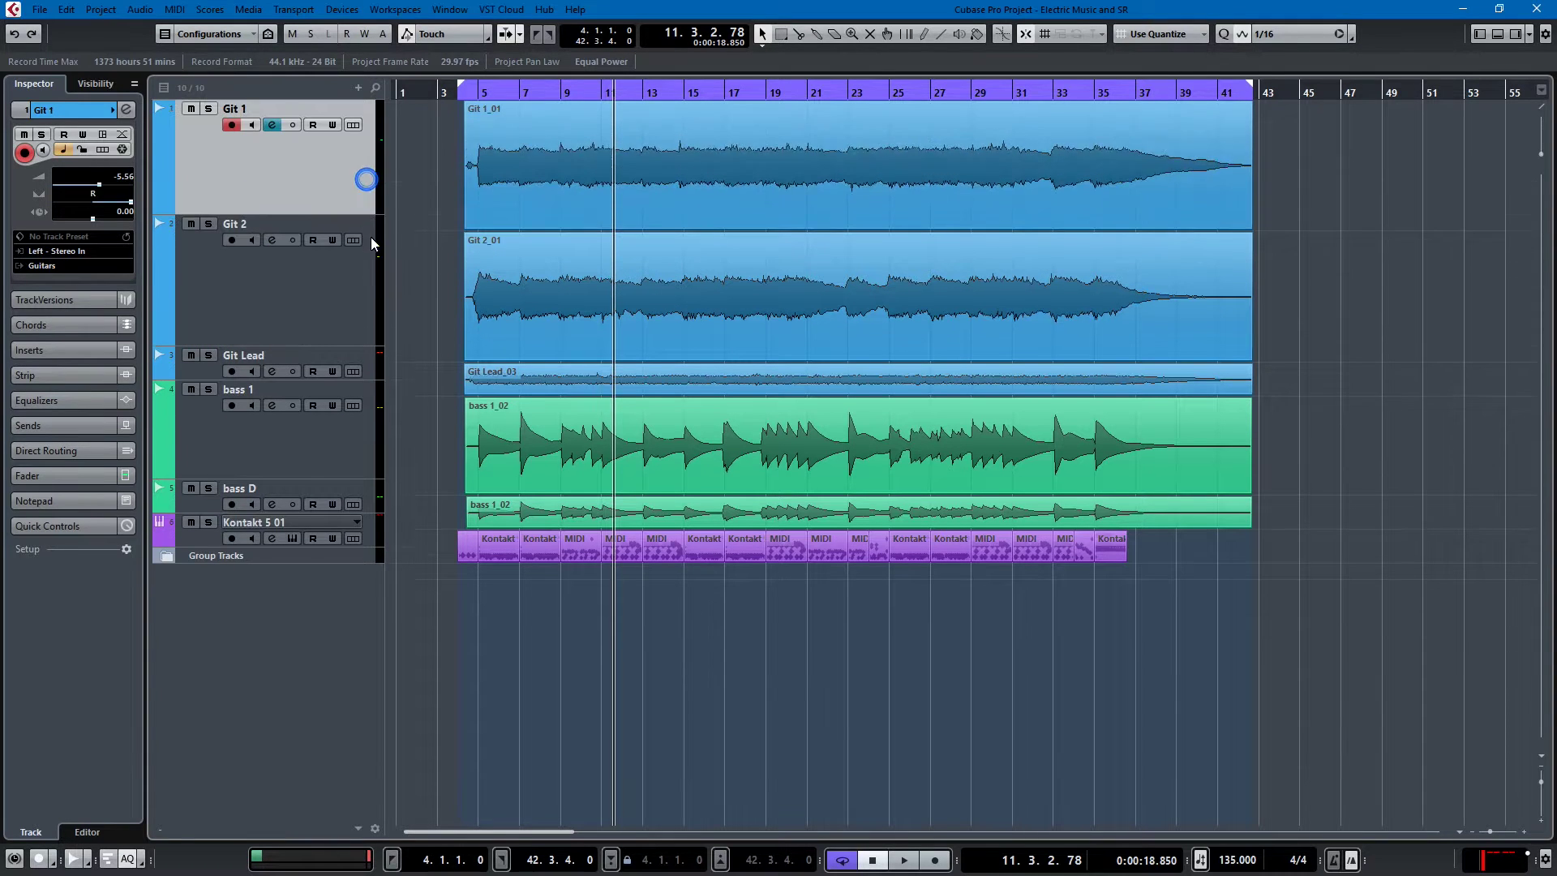
# Step: Select the Git 1_01 and Git 2_01 audio events, ending on Git 2_01
pyautogui.click(478, 114)
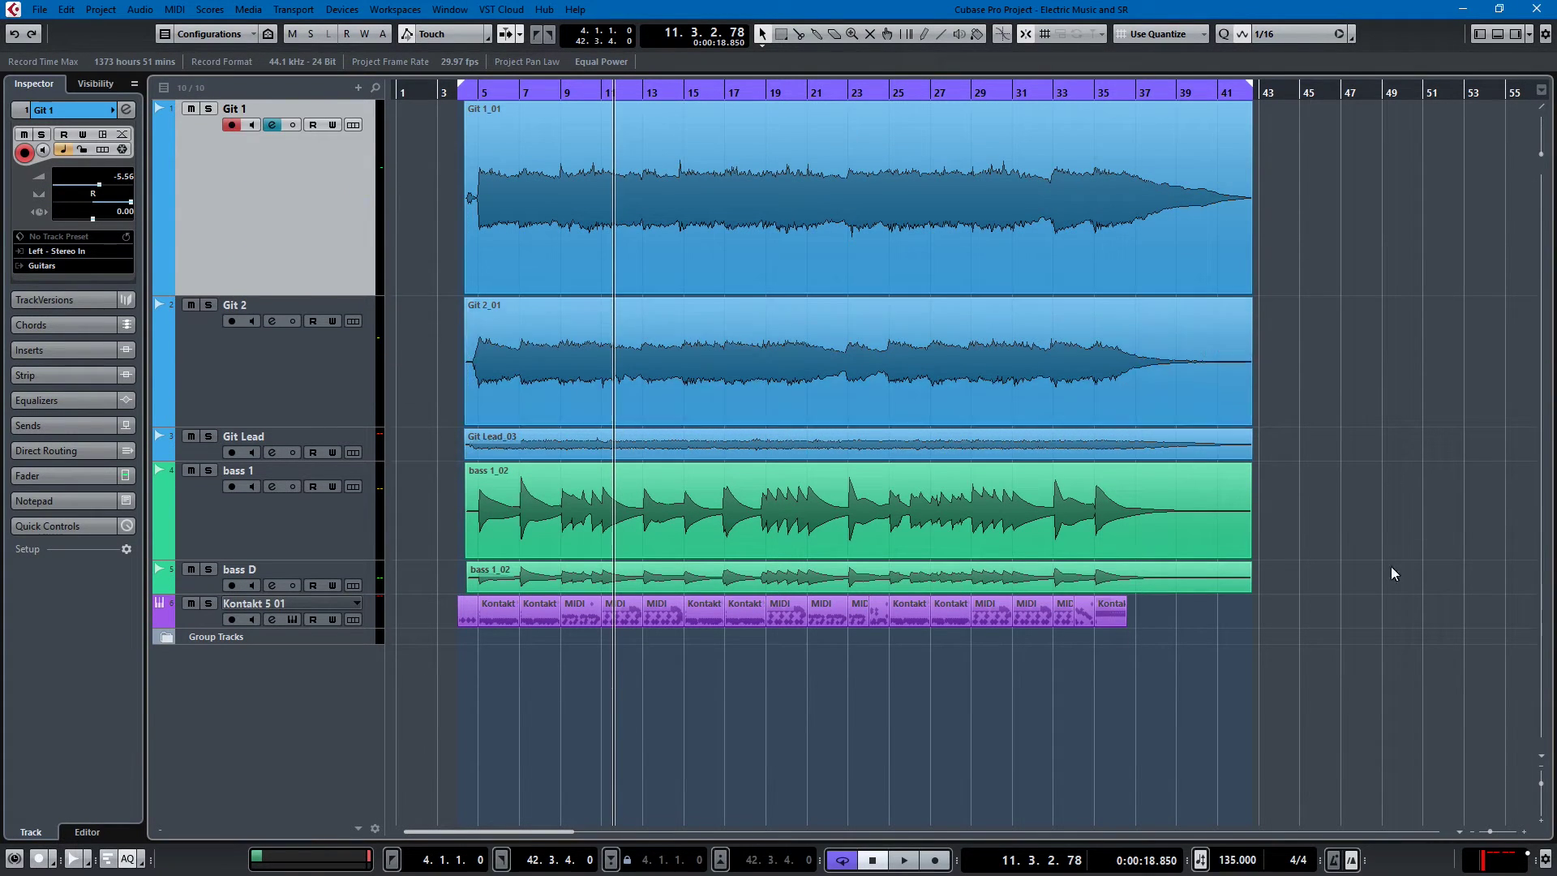
pyautogui.click(902, 410)
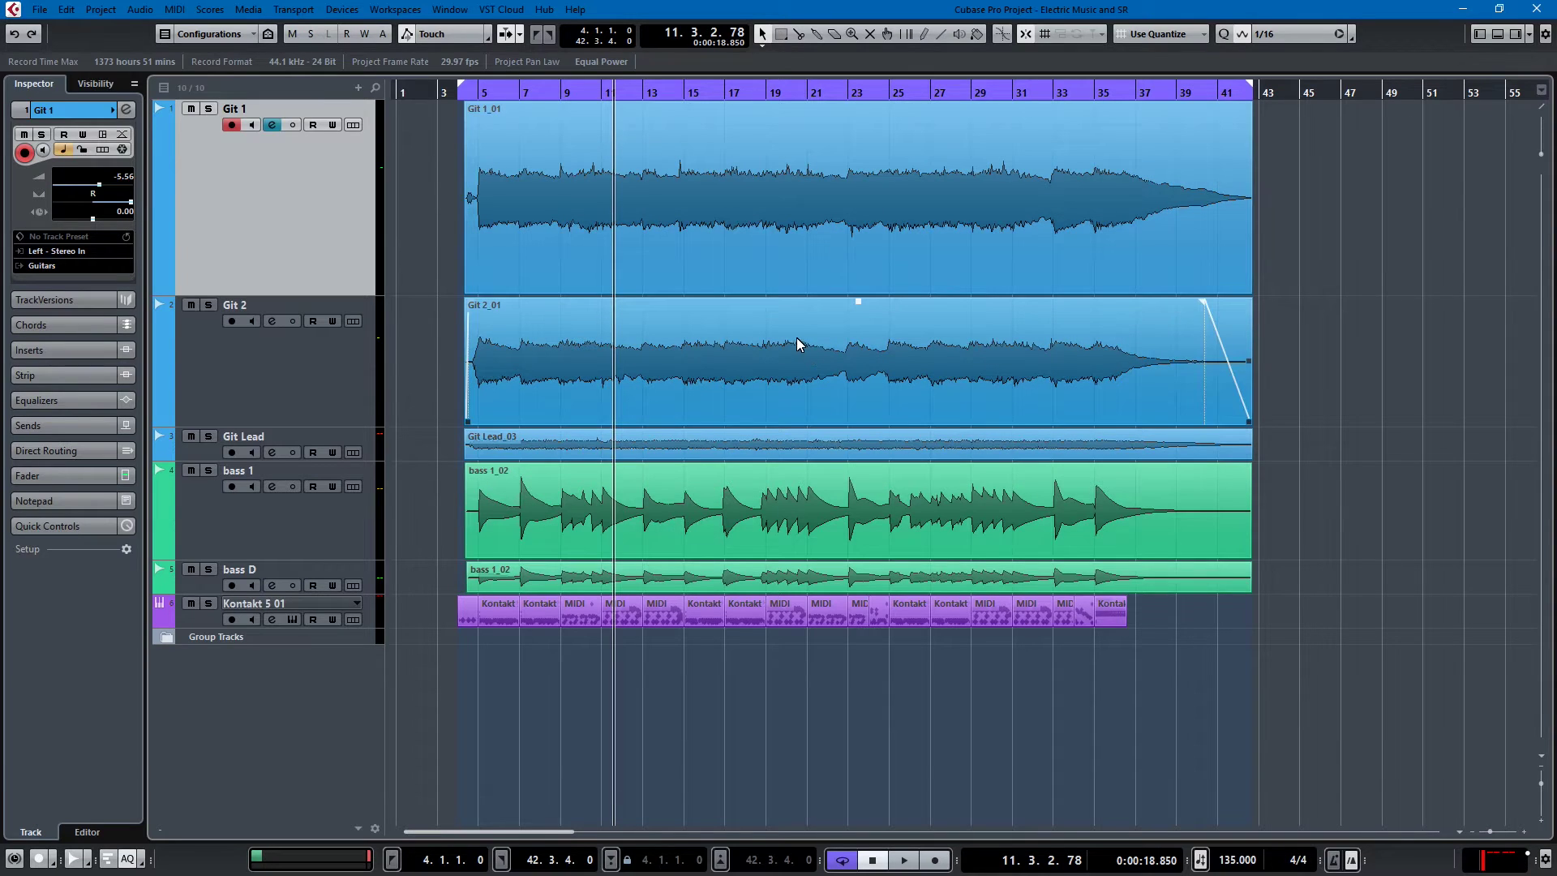
pyautogui.click(801, 174)
pyautogui.click(1306, 276)
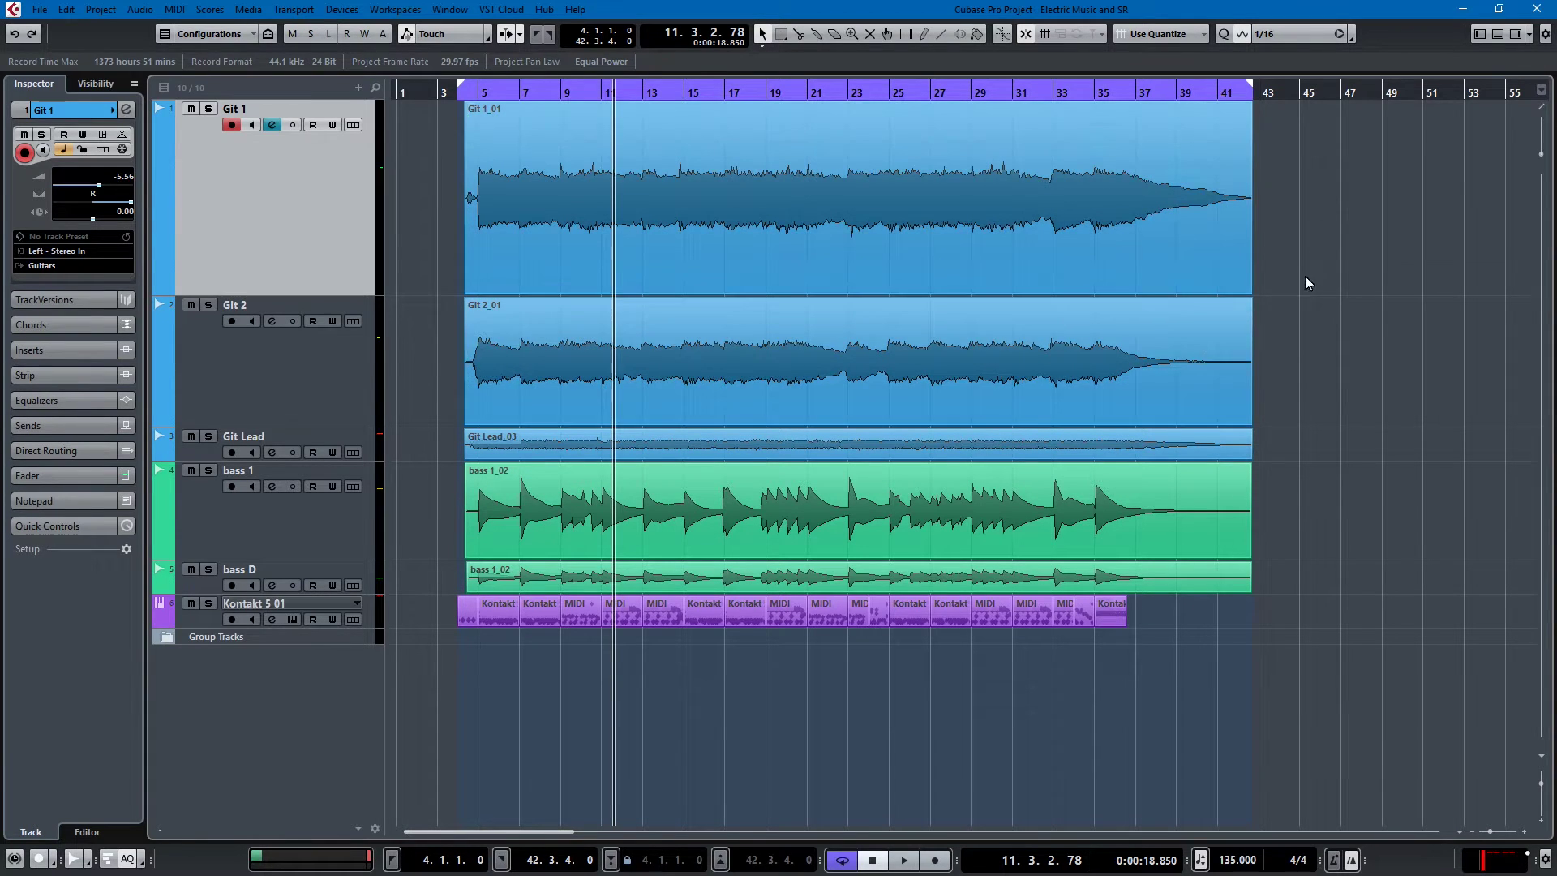
pyautogui.click(1046, 348)
# Step: Return playback to bar 1 and zoom in horizontally on the song start
pyautogui.press('Home')
pyautogui.click(480, 542)
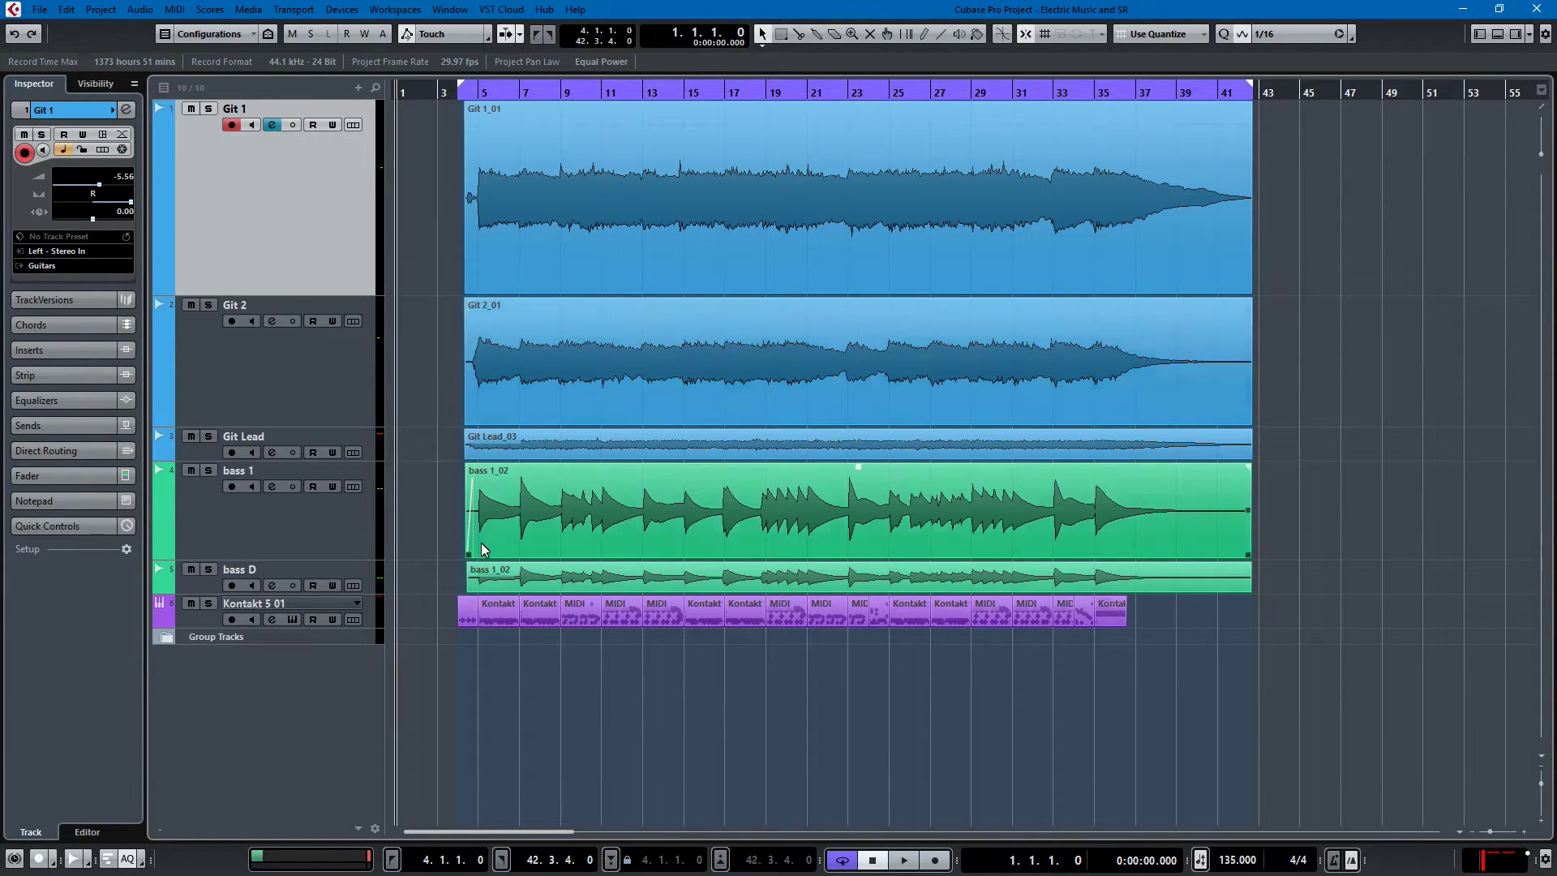
pyautogui.press('h')
pyautogui.press('h')
pyautogui.press('h')
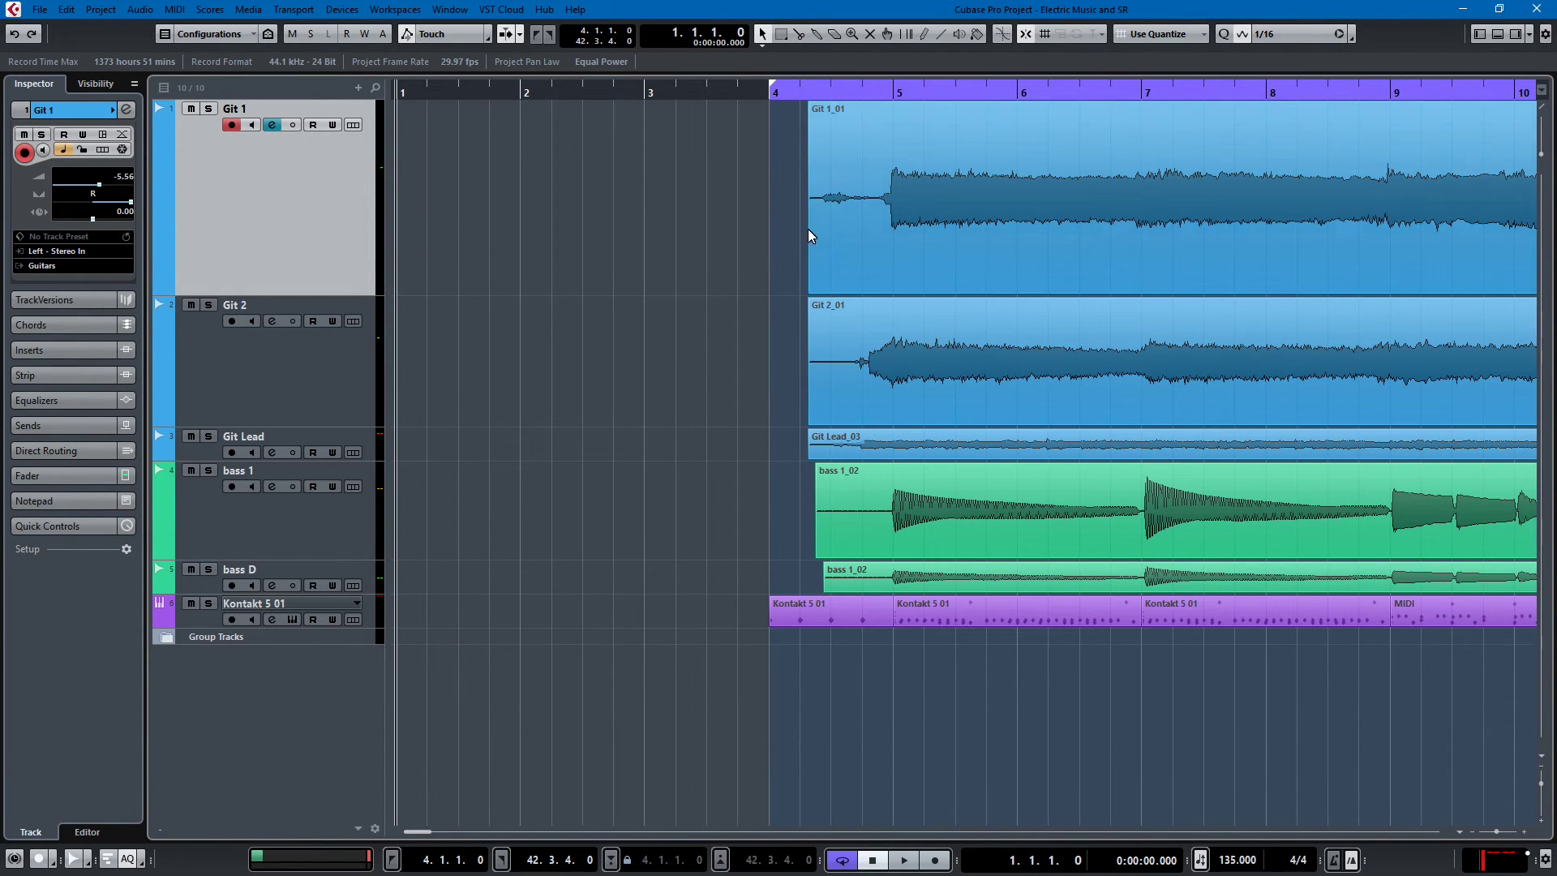
# Step: Move Git 2 above Git 1, solo both, and audition them from just before bar 4
pyautogui.click(728, 88)
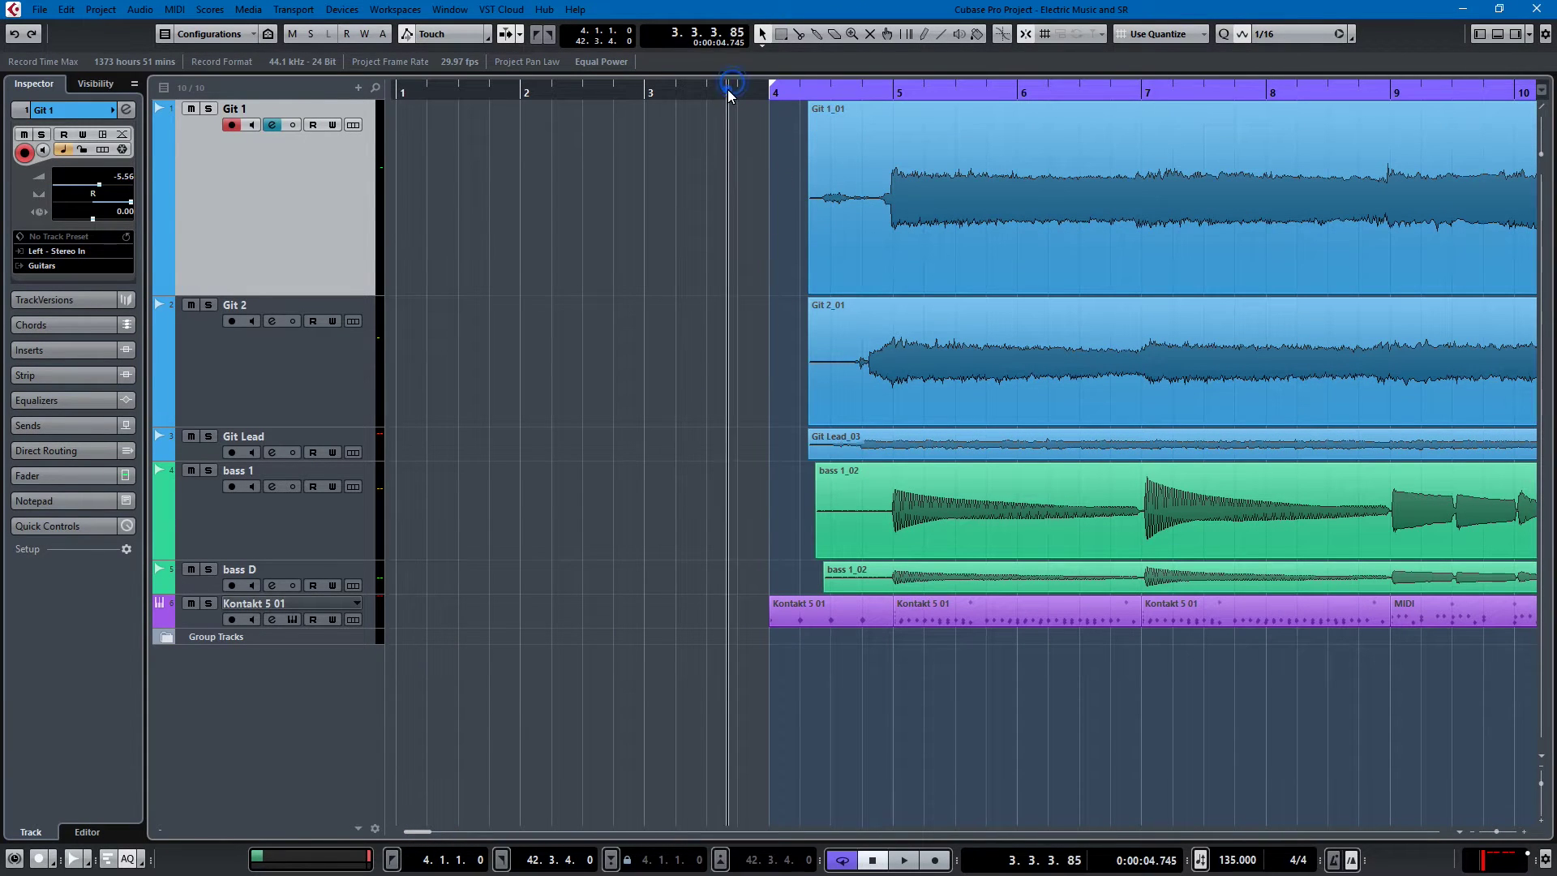
pyautogui.moveTo(276, 357); pyautogui.dragTo(217, 159)
pyautogui.click(209, 109)
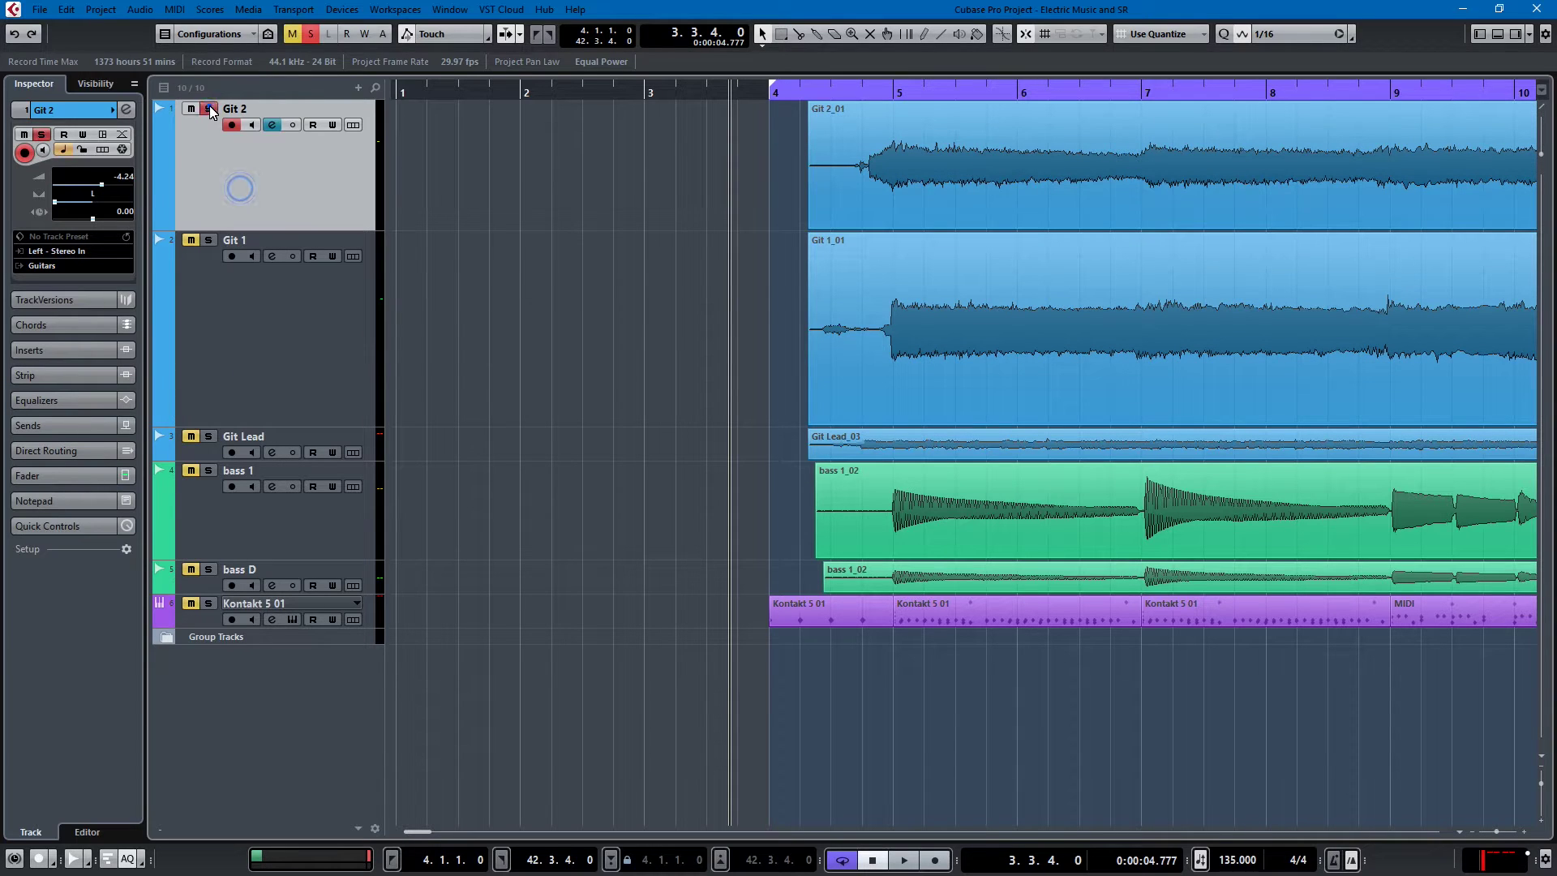
pyautogui.click(207, 240)
pyautogui.press('space')
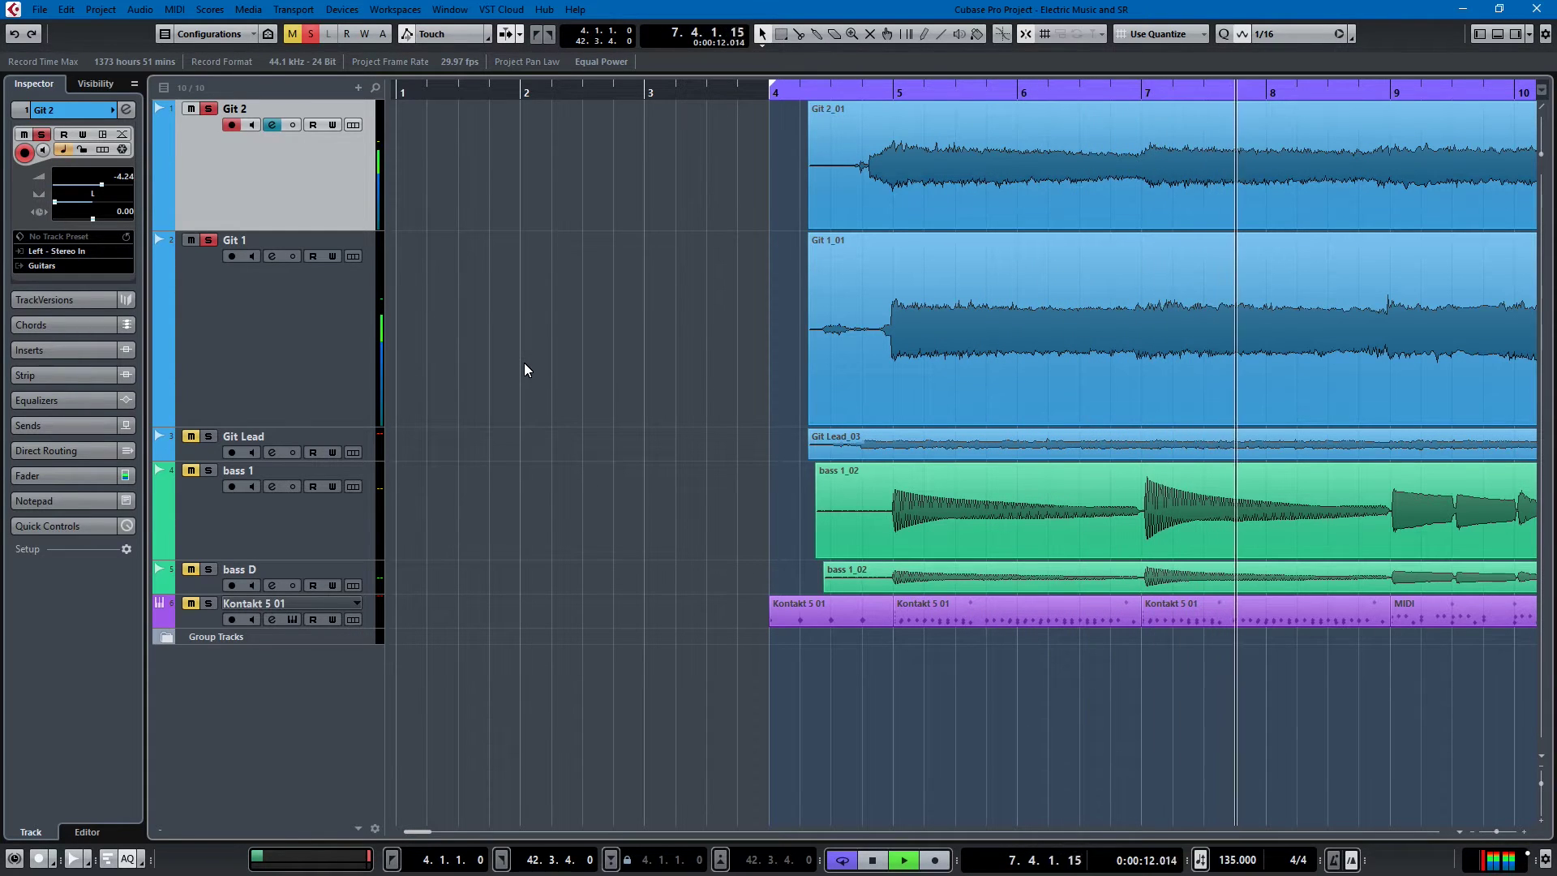
pyautogui.press('space')
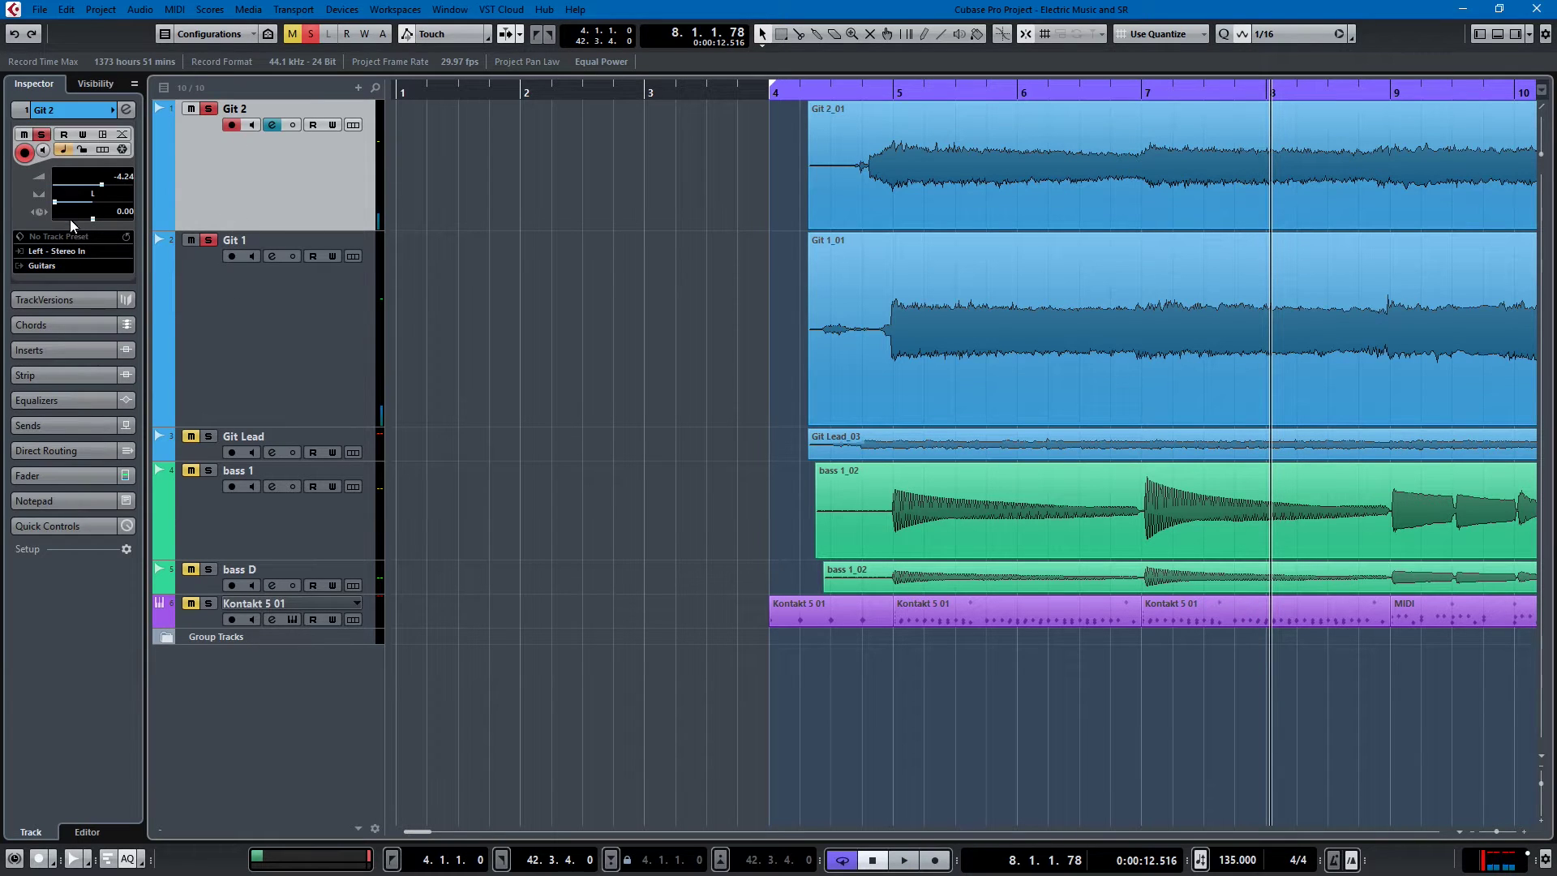
# Step: Select Git 1 and Git 2 in turn, then bring up the MixConsole with F3
pyautogui.click(207, 337)
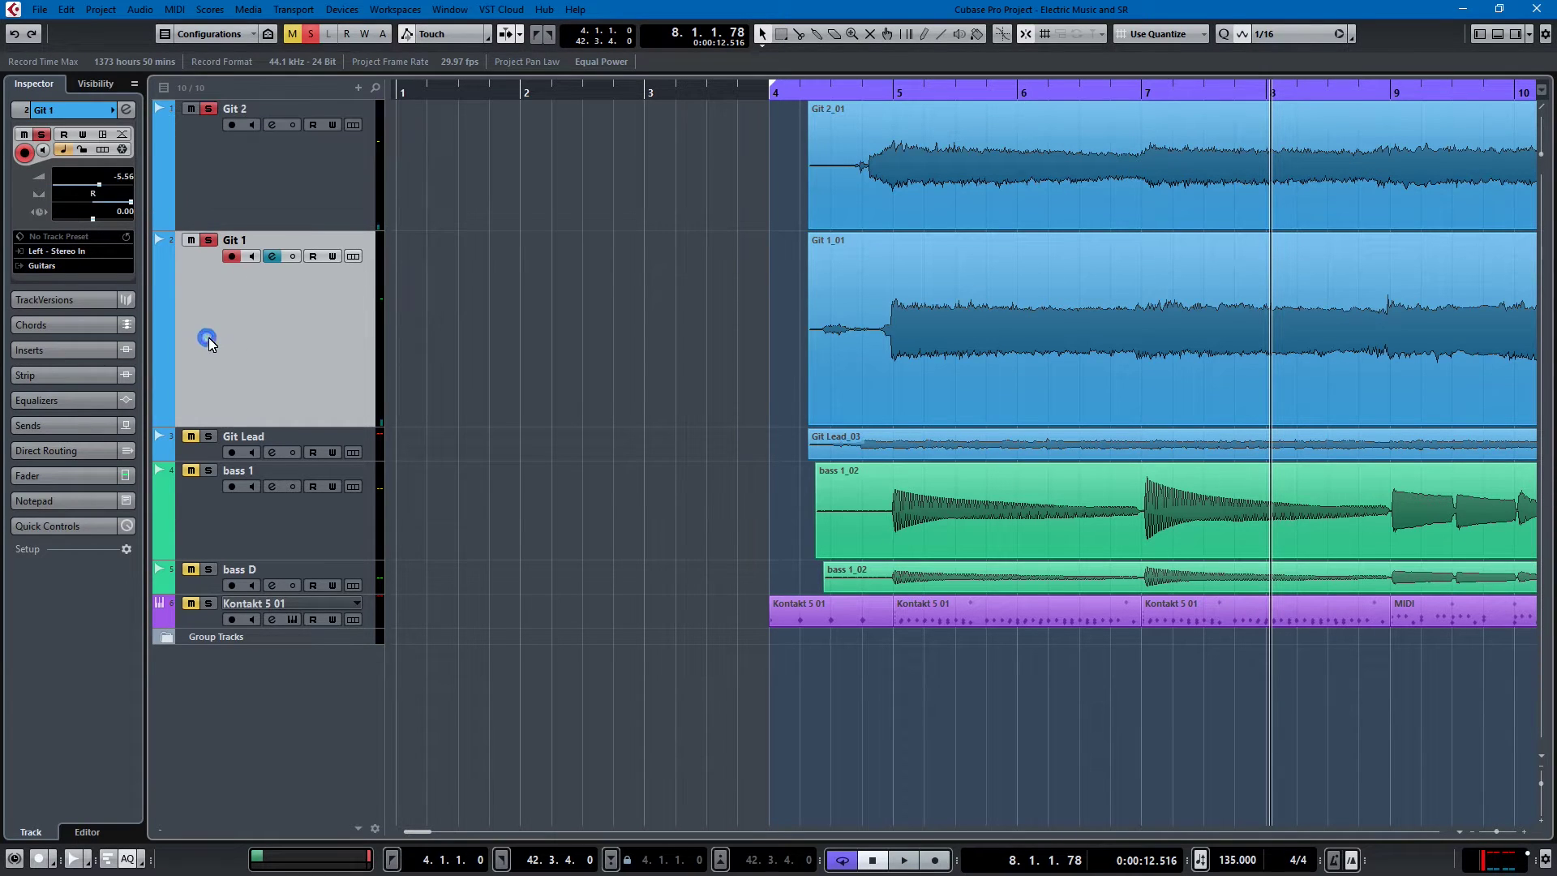
pyautogui.click(285, 206)
pyautogui.click(278, 310)
pyautogui.click(270, 215)
pyautogui.click(272, 408)
pyautogui.press('F3')
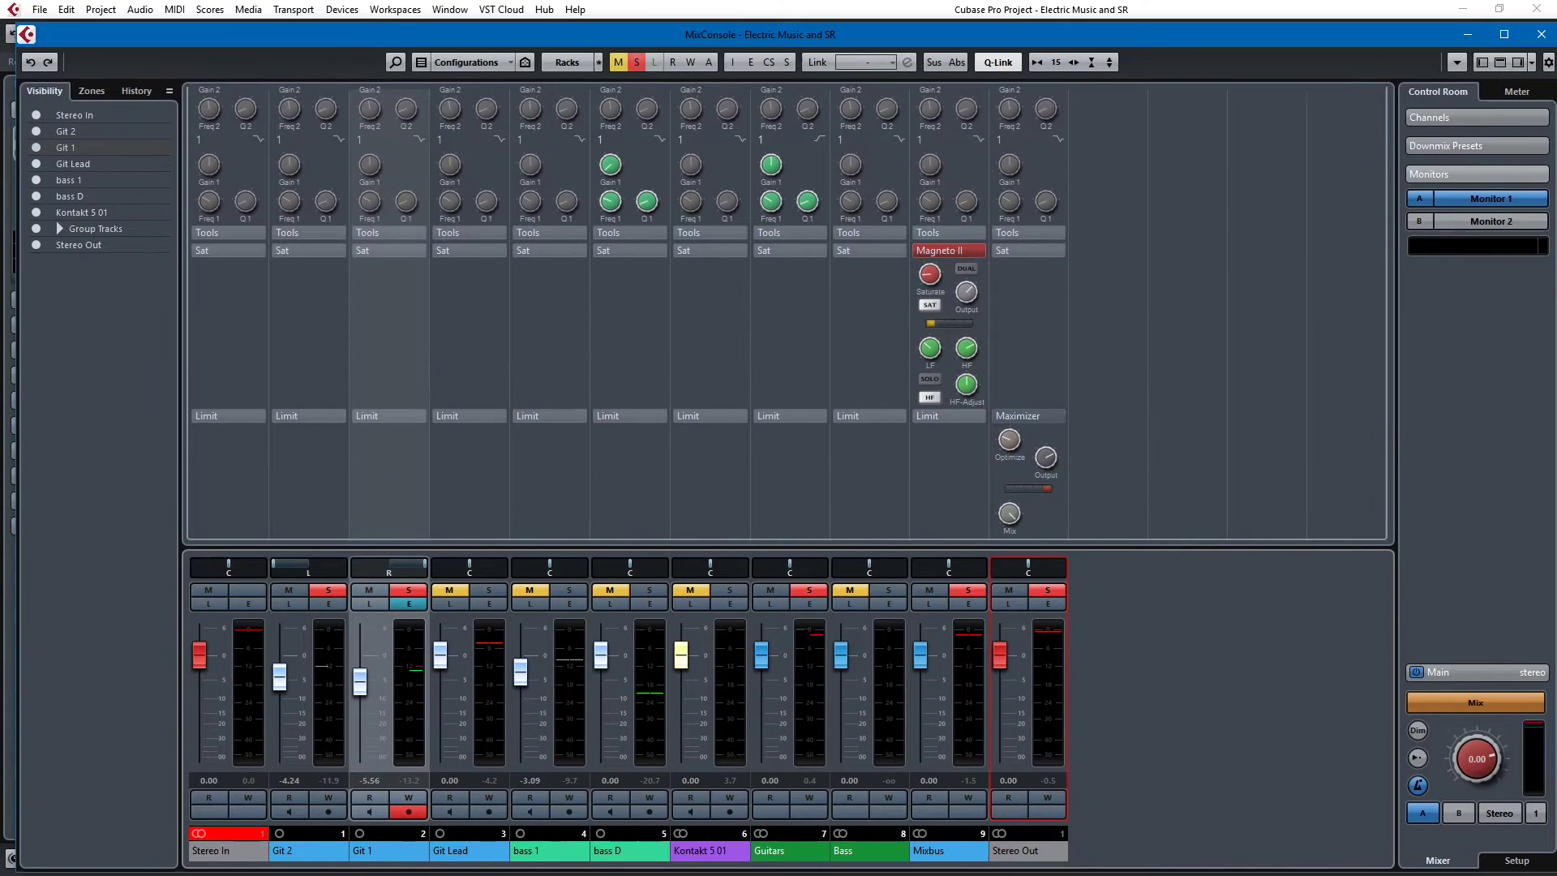
# Step: Collapse the MixConsole's channel strip and pre-section racks and clear all solos
pyautogui.scroll(5, 293, 293)
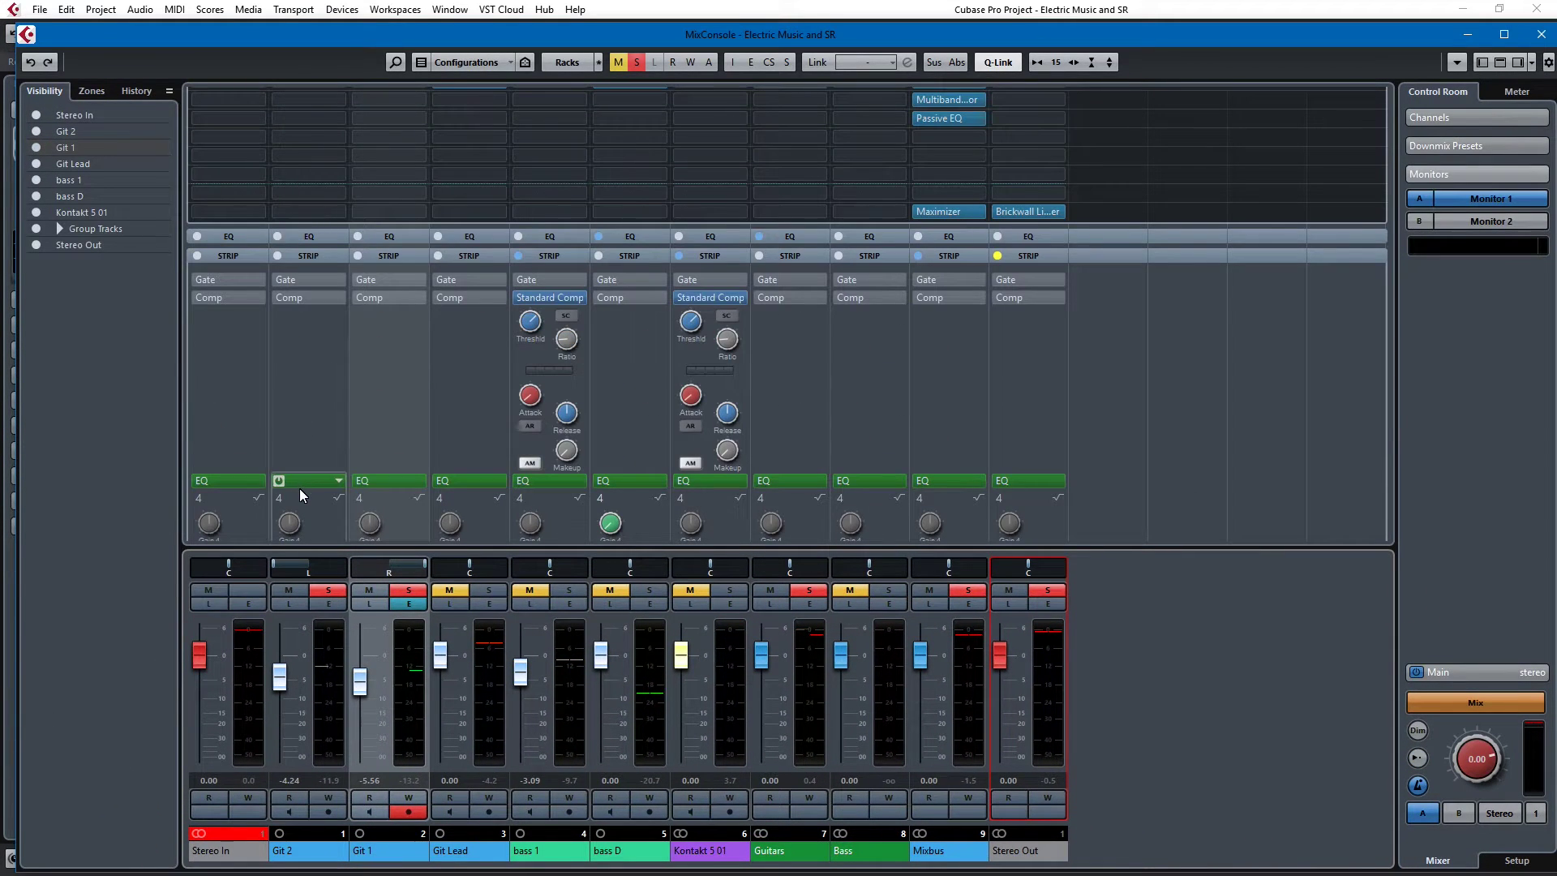
pyautogui.click(297, 256)
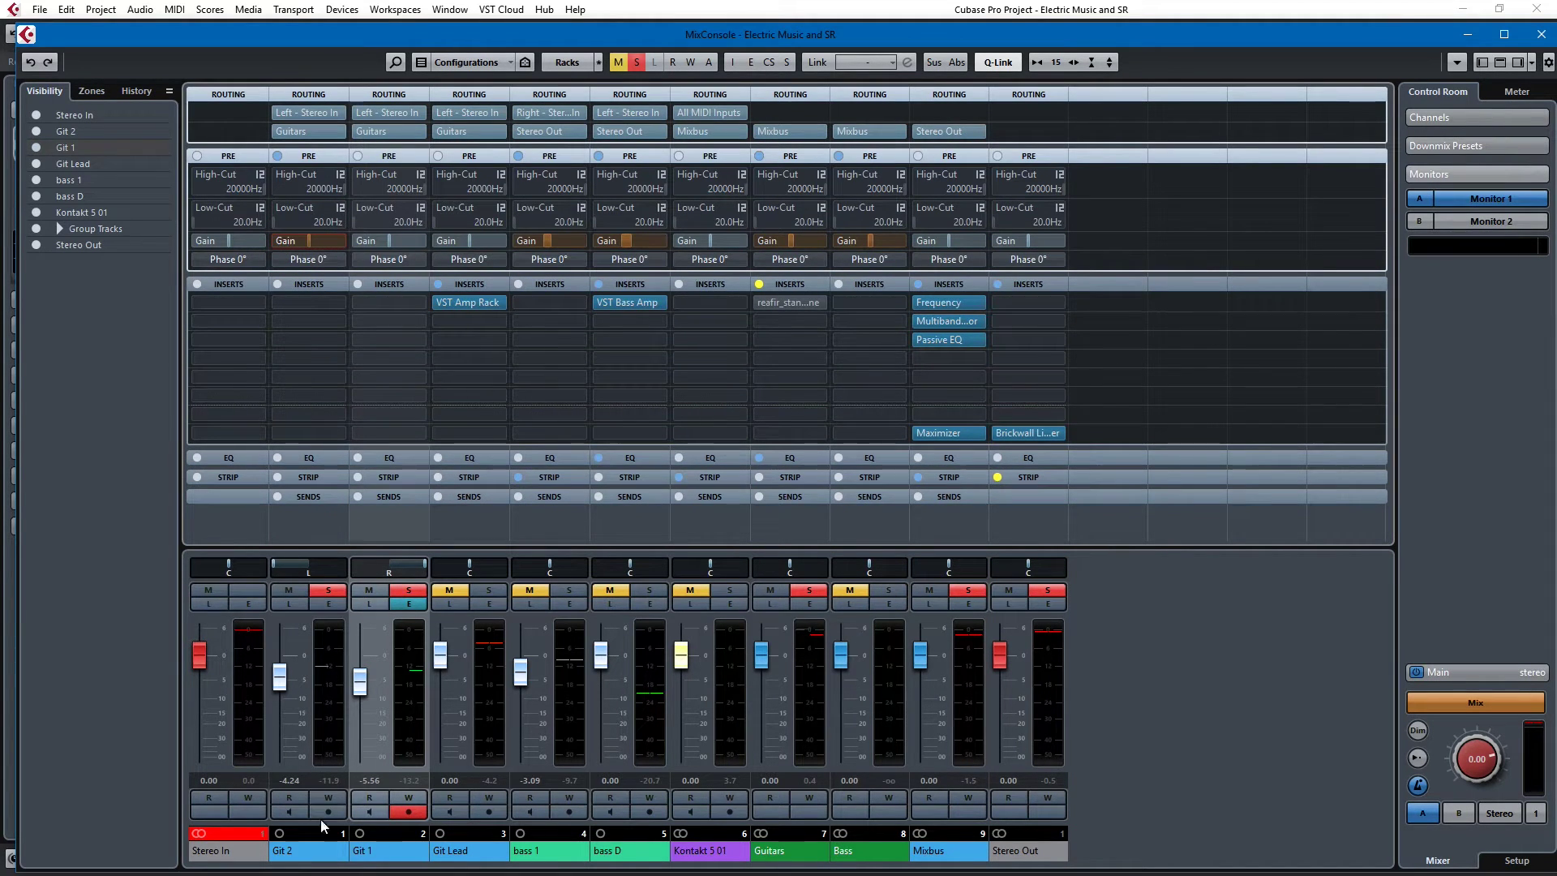
pyautogui.click(408, 591)
pyautogui.click(329, 590)
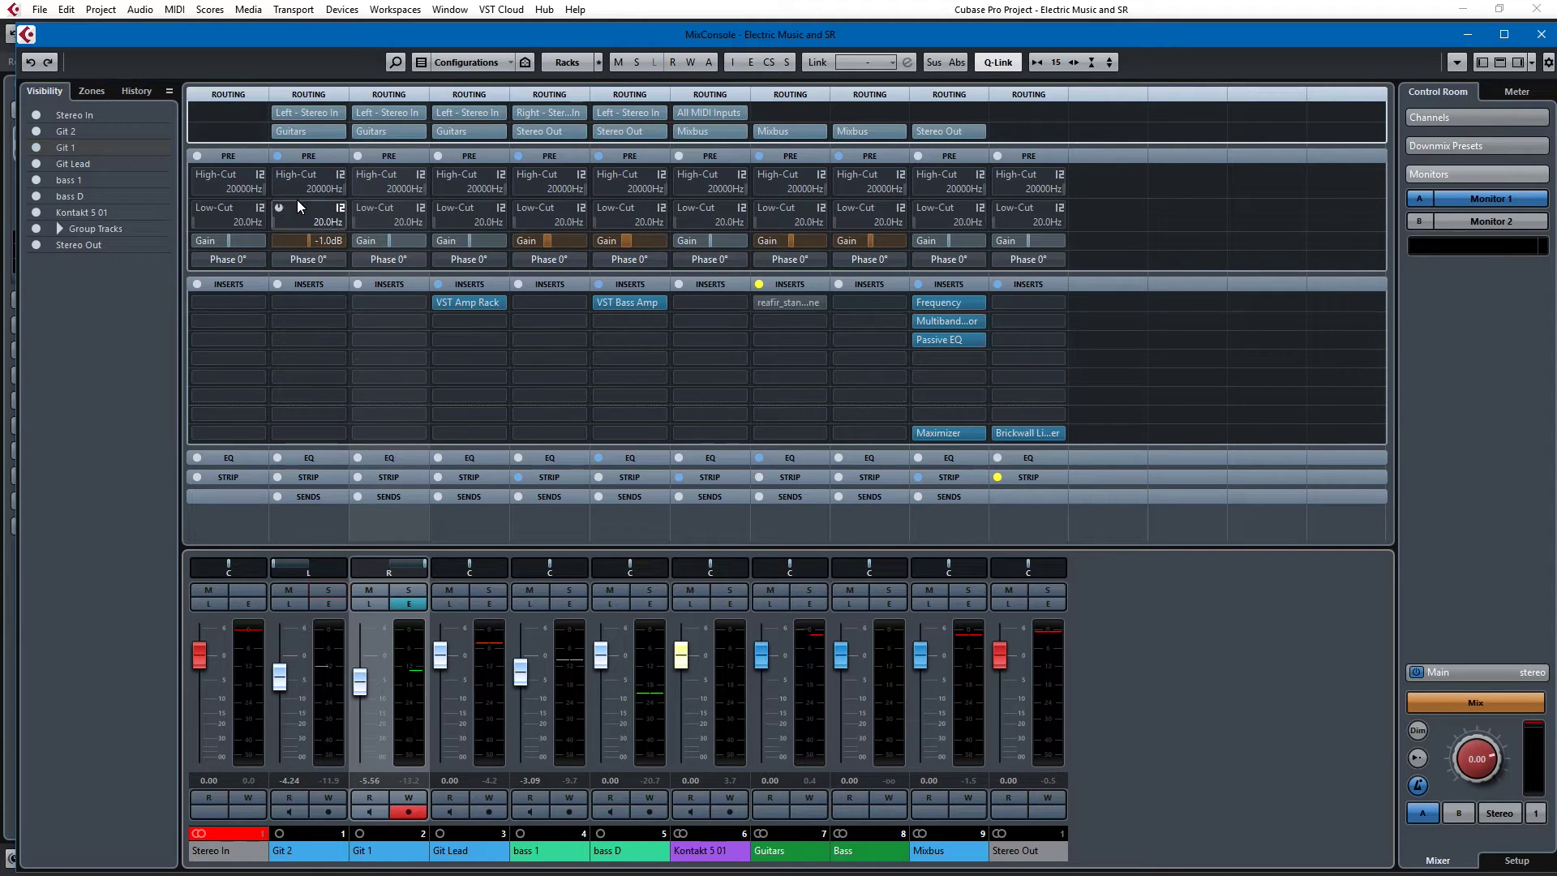
pyautogui.click(308, 156)
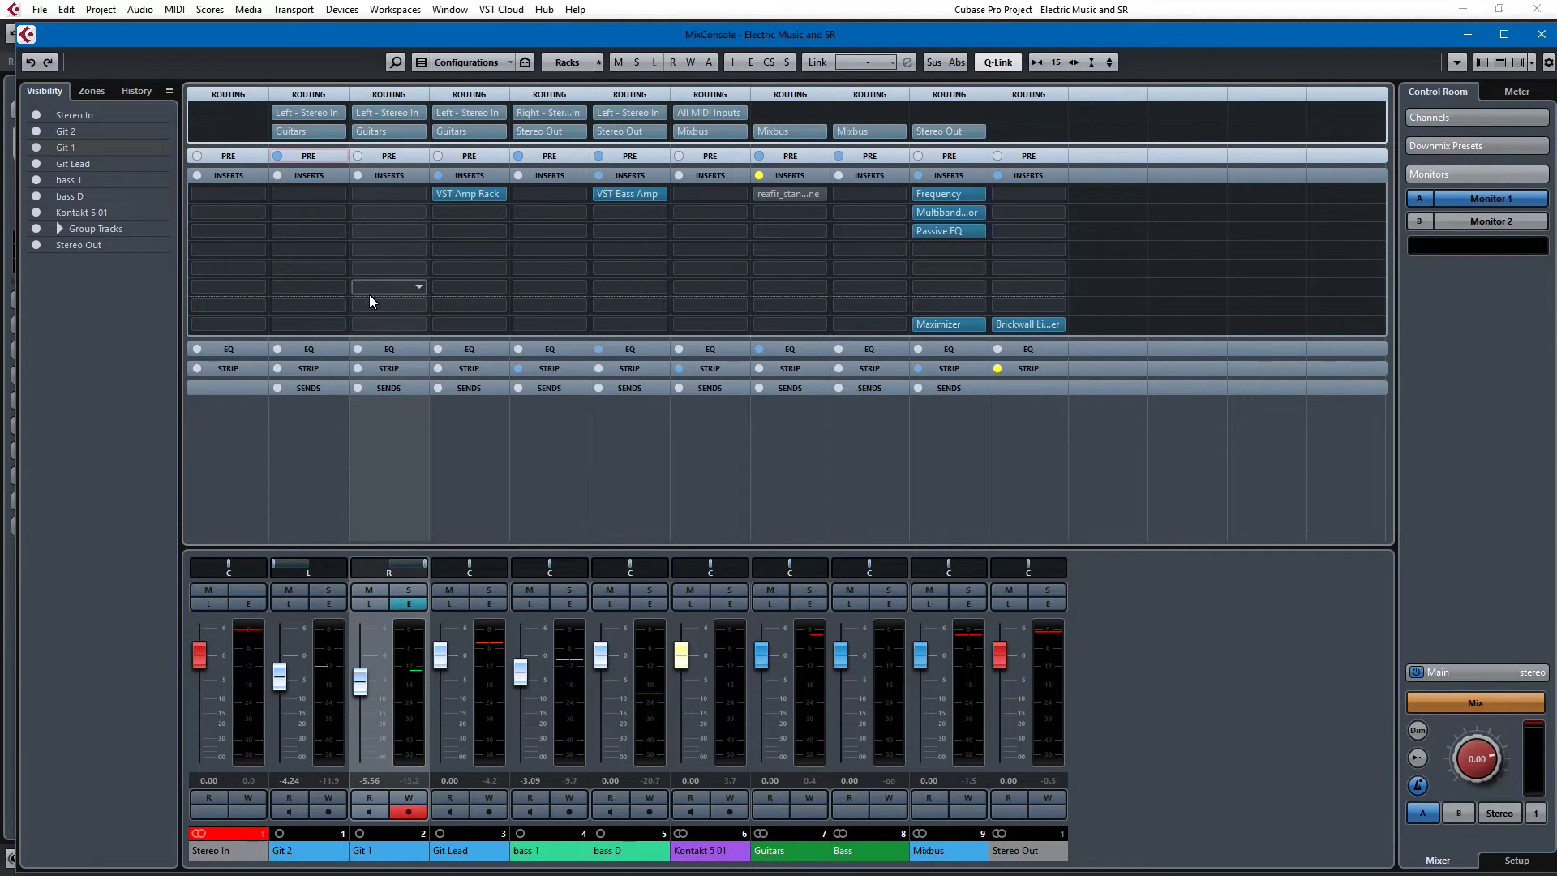
# Step: During playback, pull down the Stereo In fader, reset it to 0 dB, and close the mixer
pyautogui.press('space')
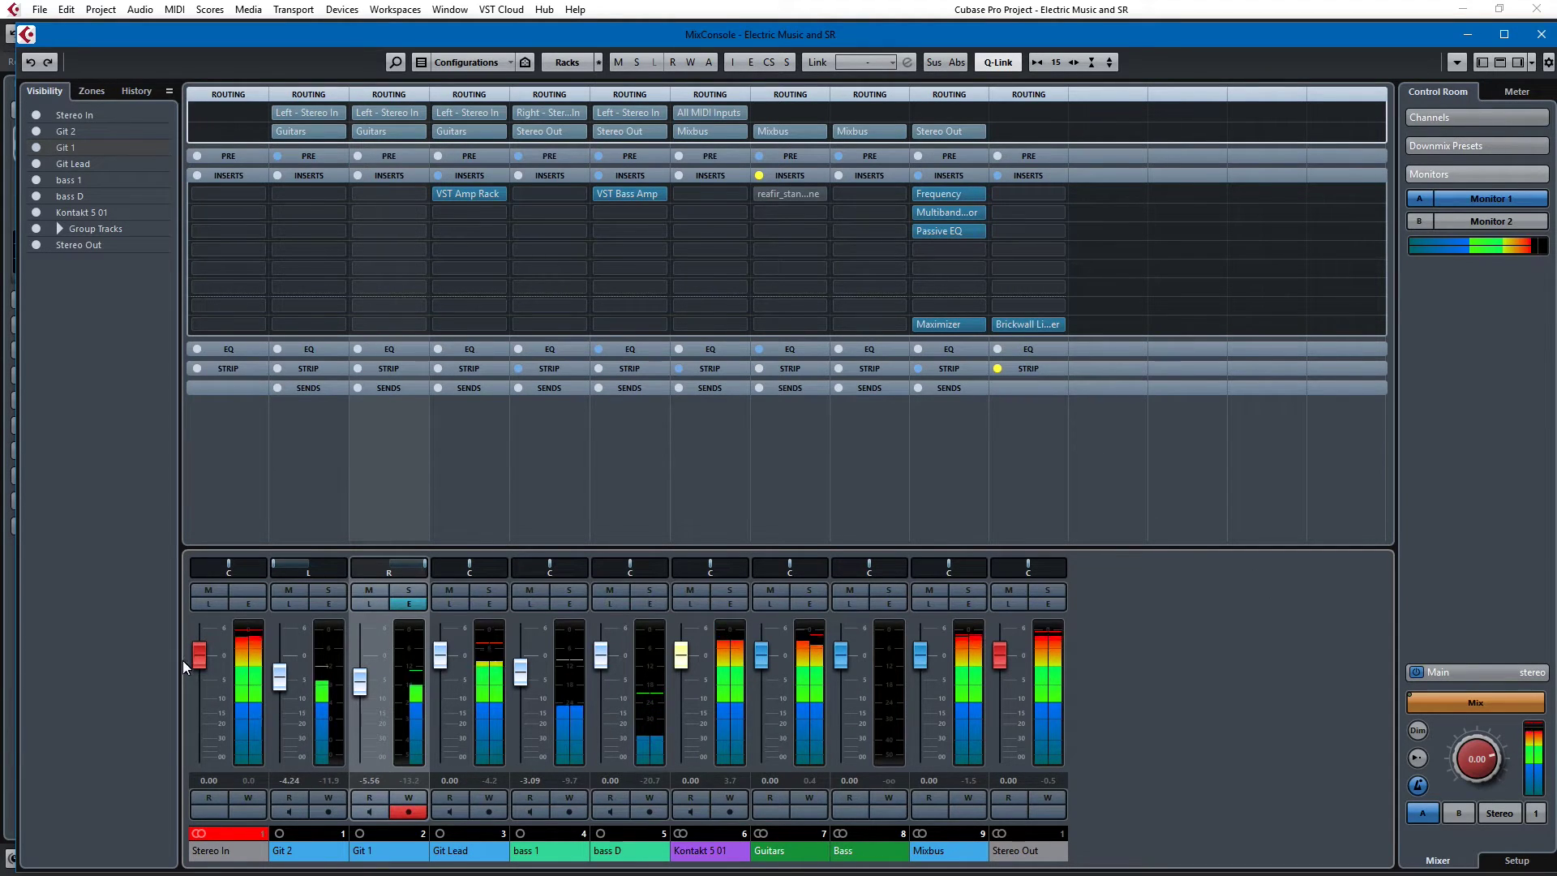
pyautogui.moveTo(202, 660); pyautogui.dragTo(200, 755)
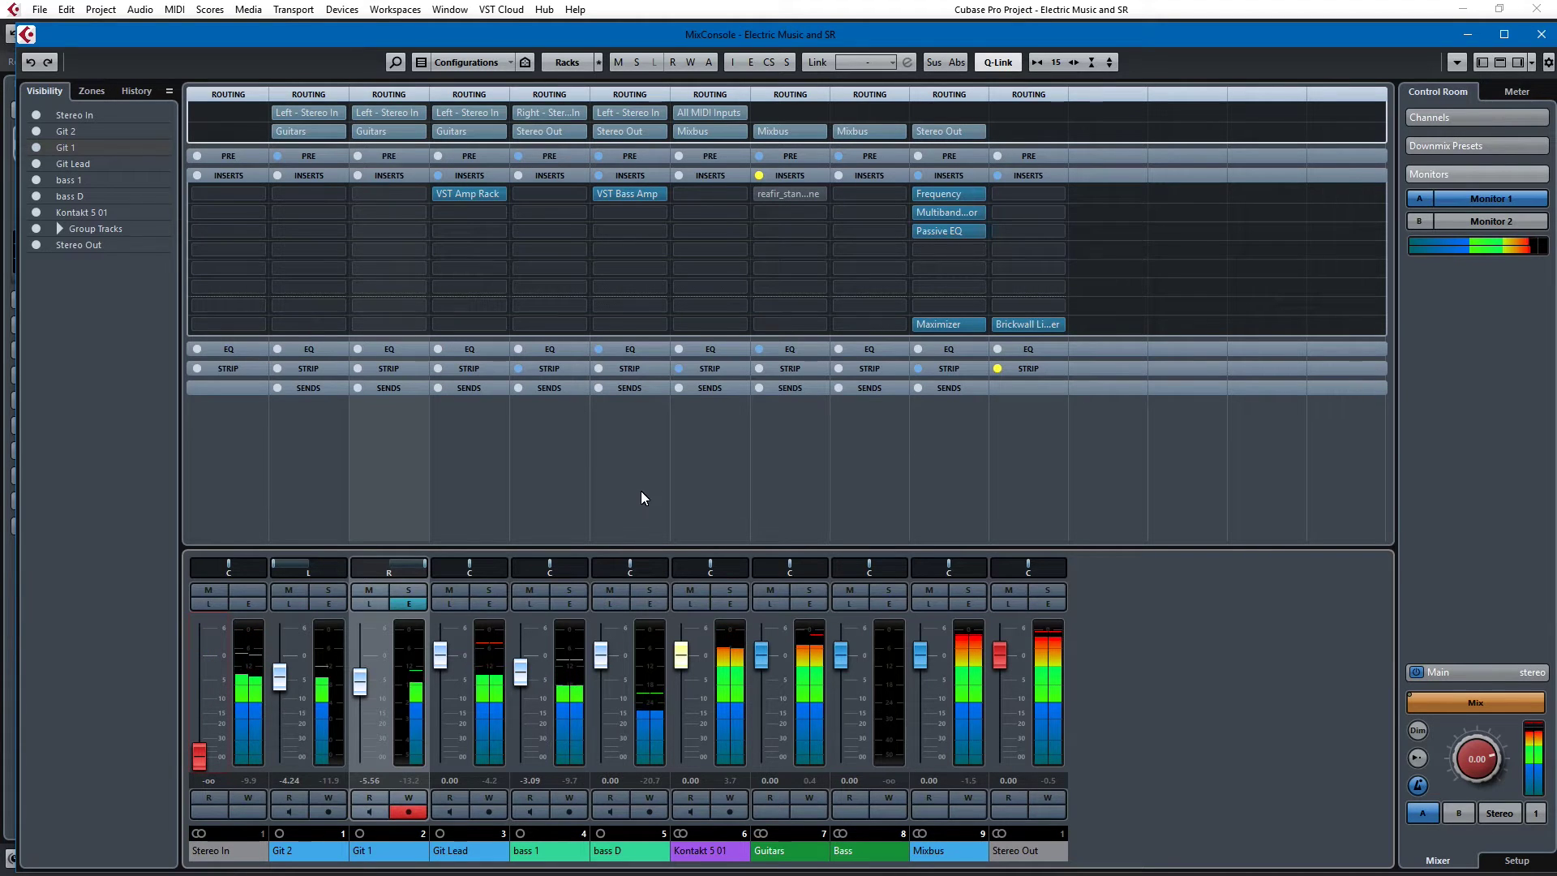
pyautogui.keyDown('ctrl'); pyautogui.click(201, 755); pyautogui.keyUp('ctrl')
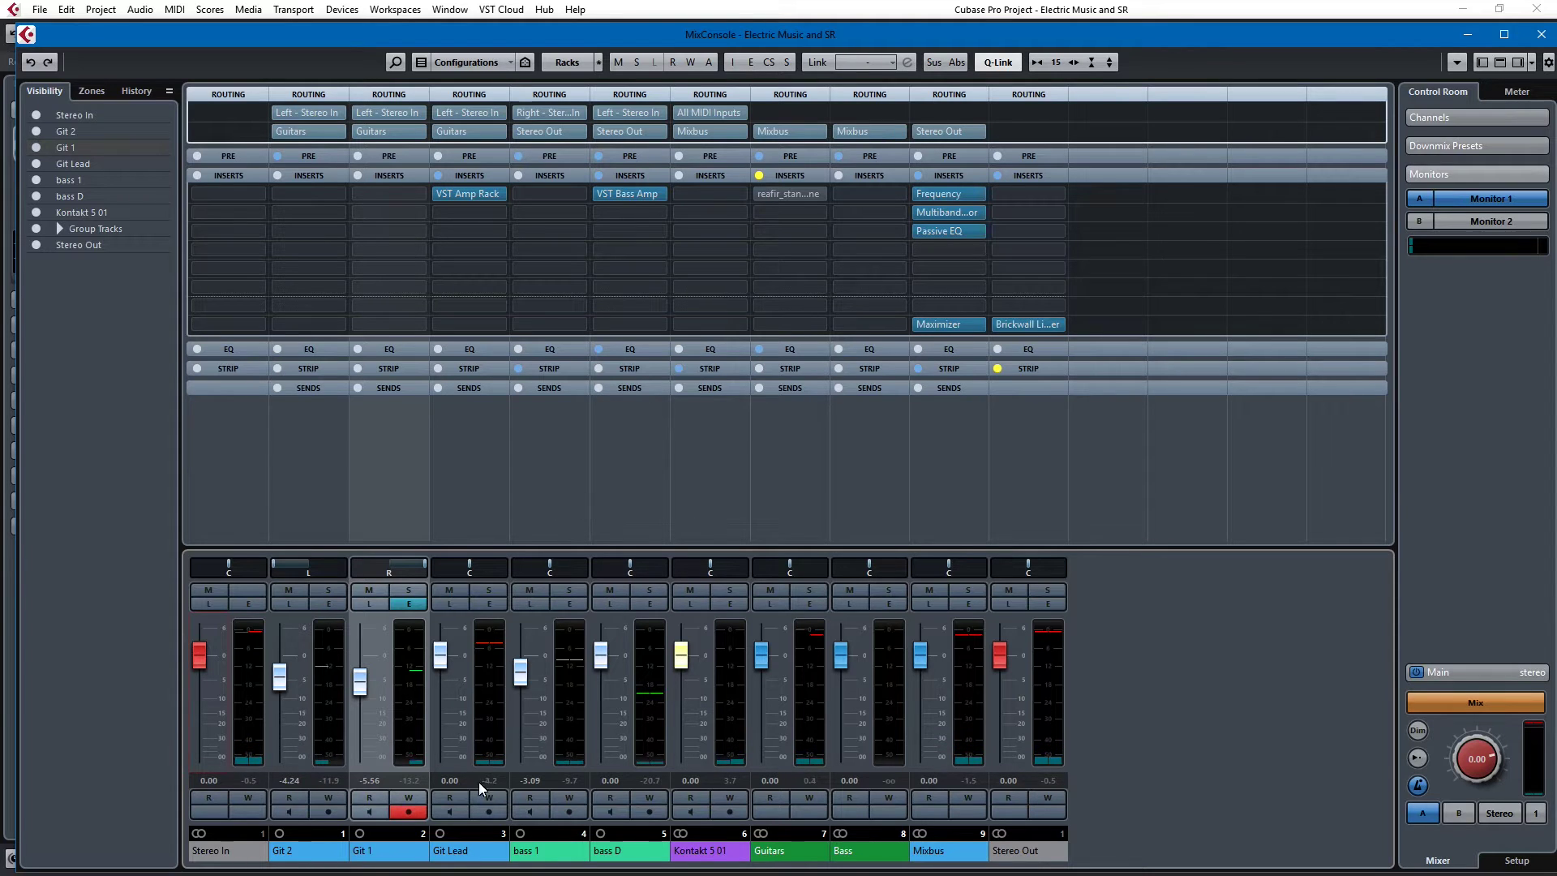
pyautogui.press('F3')
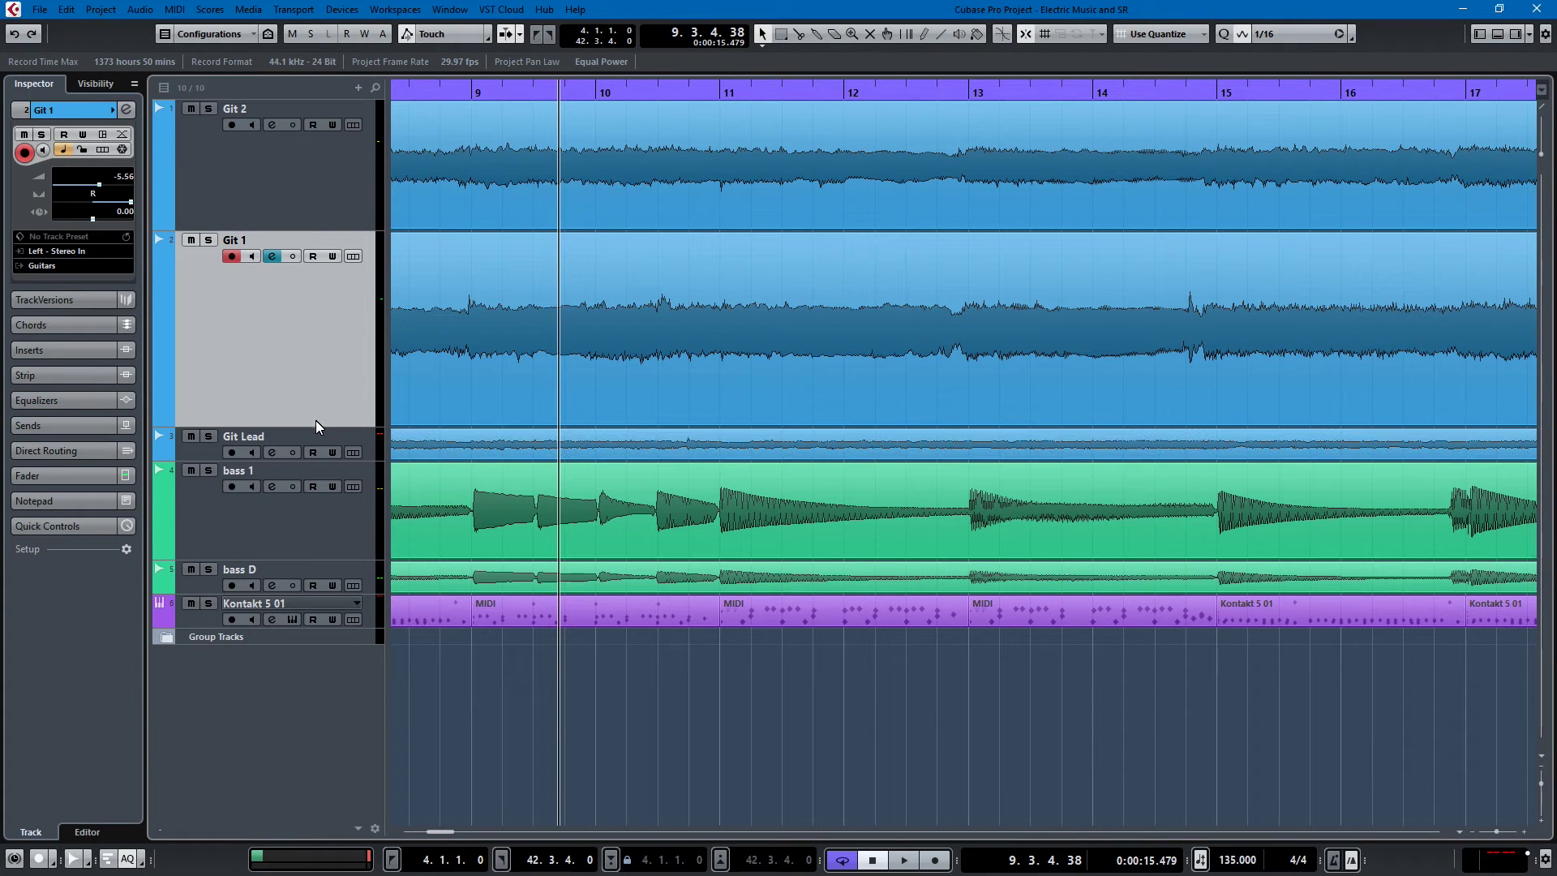
# Step: Select the Git 2, Git 1 and Git Lead tracks, then switch back to the MixConsole
pyautogui.click(330, 202)
pyautogui.click(313, 322)
pyautogui.click(214, 454)
pyautogui.hotkey('alt', 'Tab')
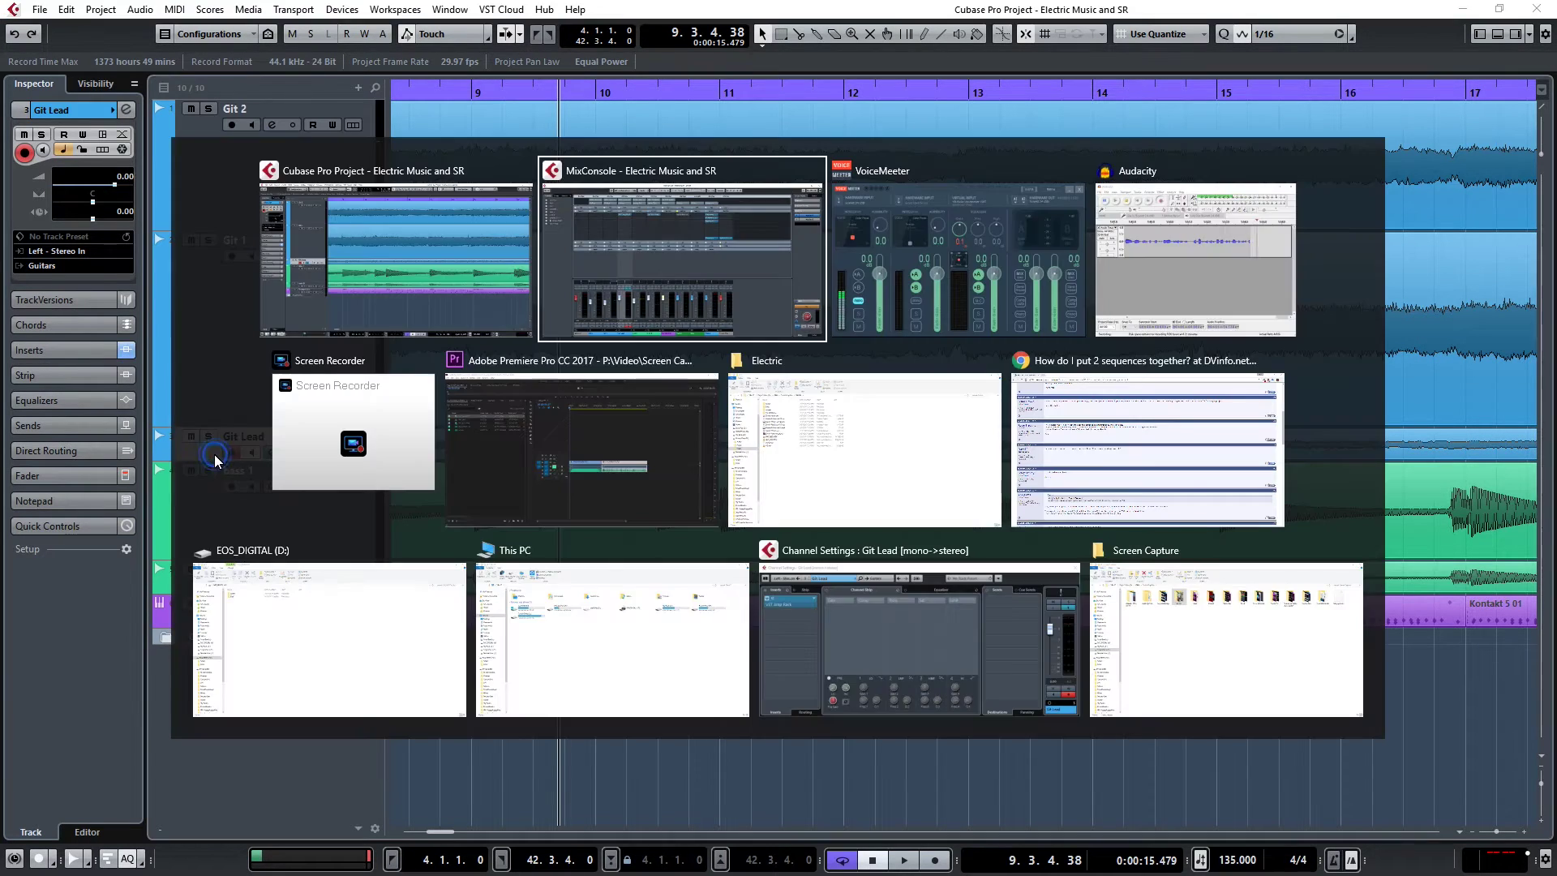
# Step: Select the Guitars group channel and show the EQ rack on all channels
pyautogui.click(786, 509)
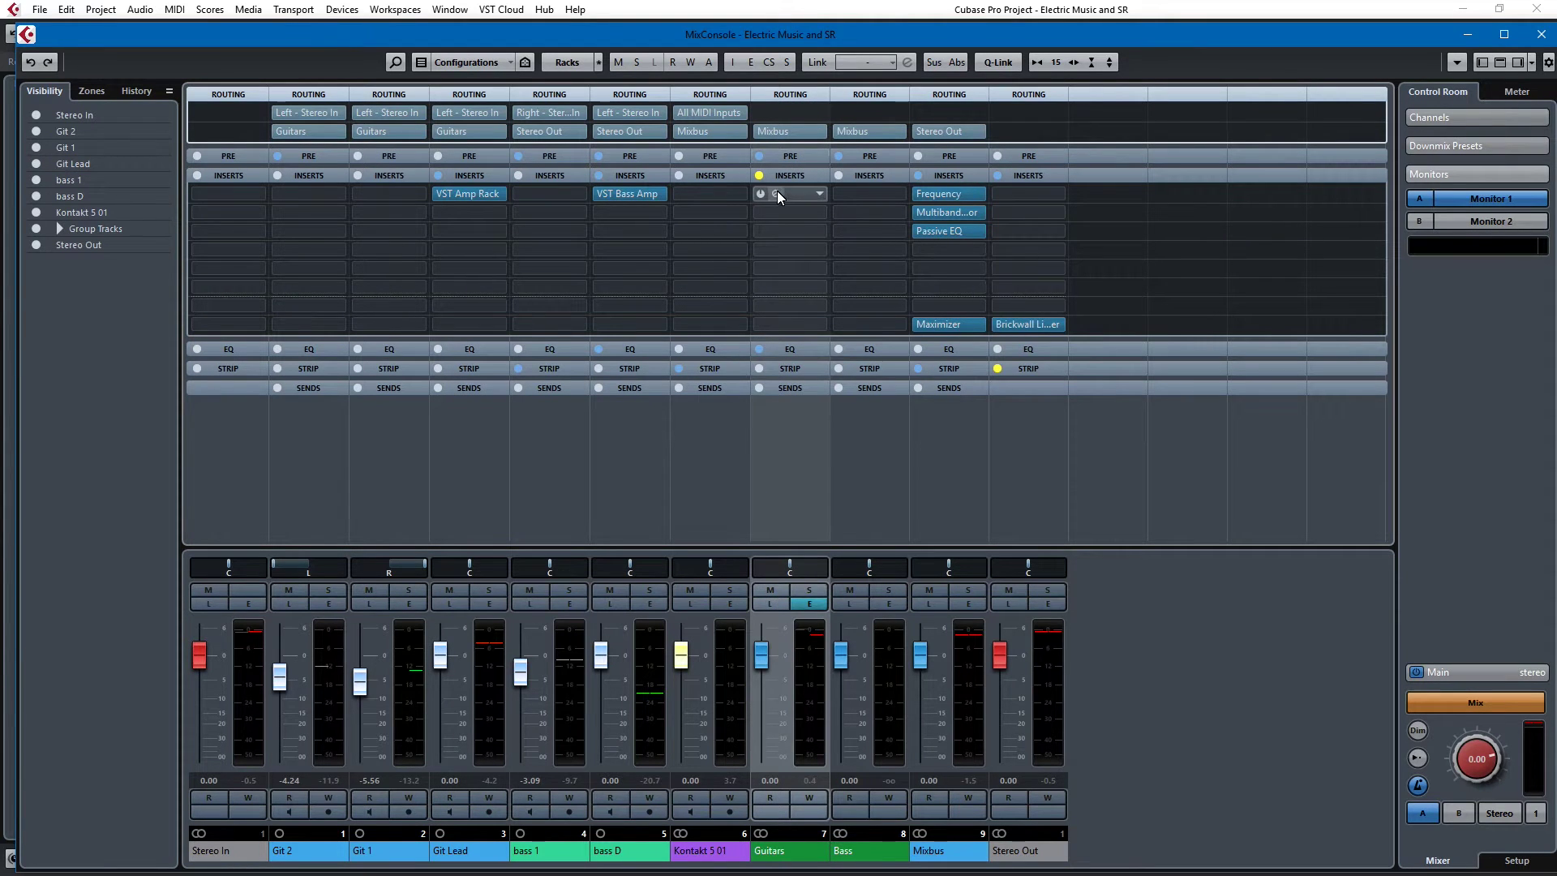
pyautogui.click(795, 157)
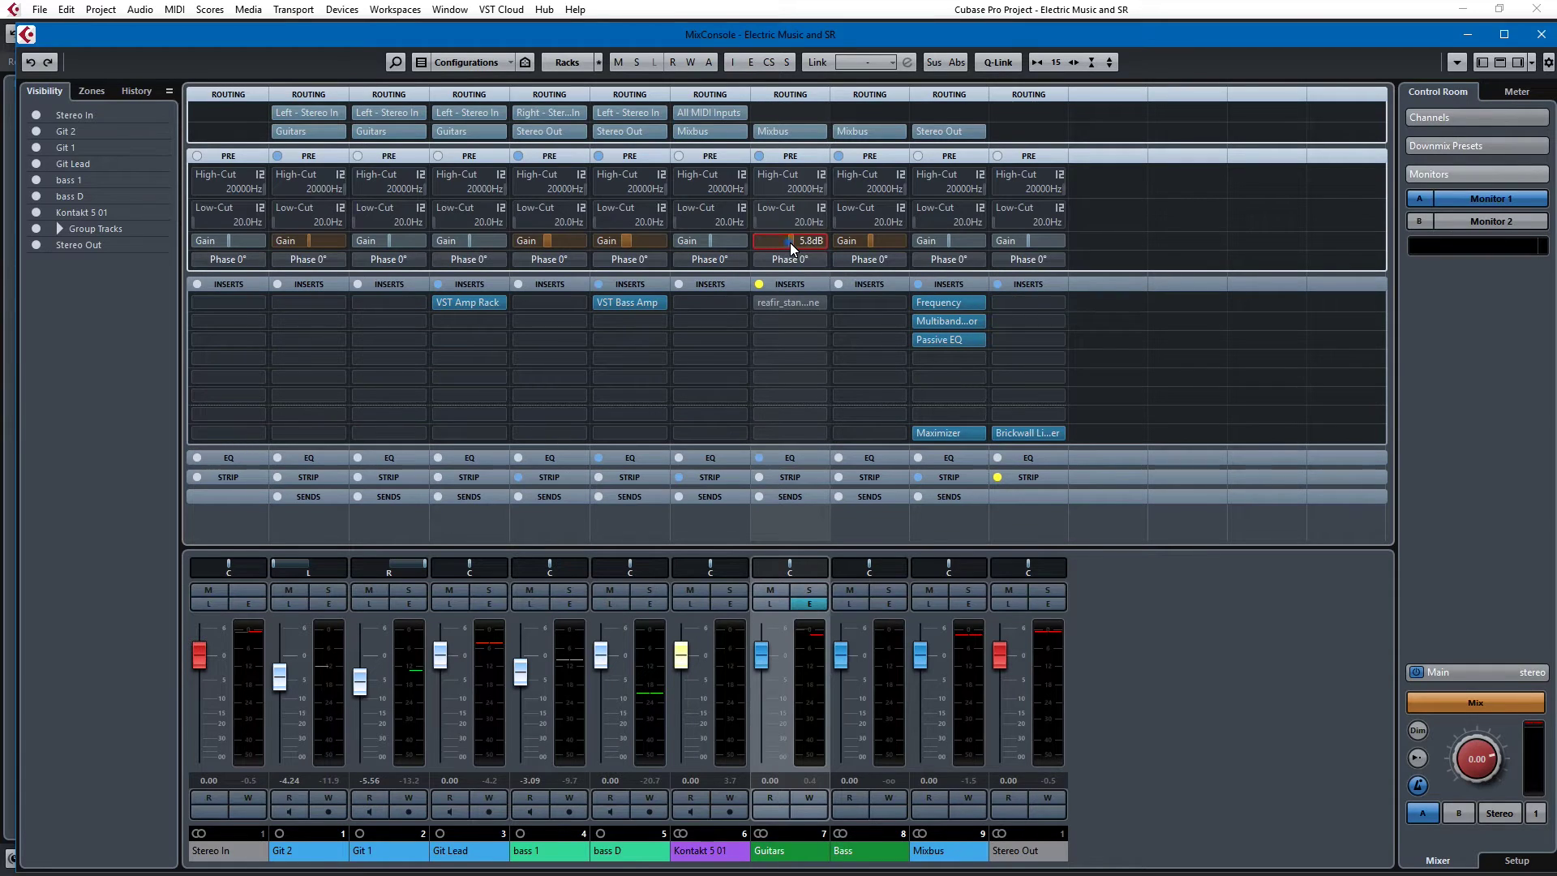
pyautogui.click(791, 155)
pyautogui.click(805, 353)
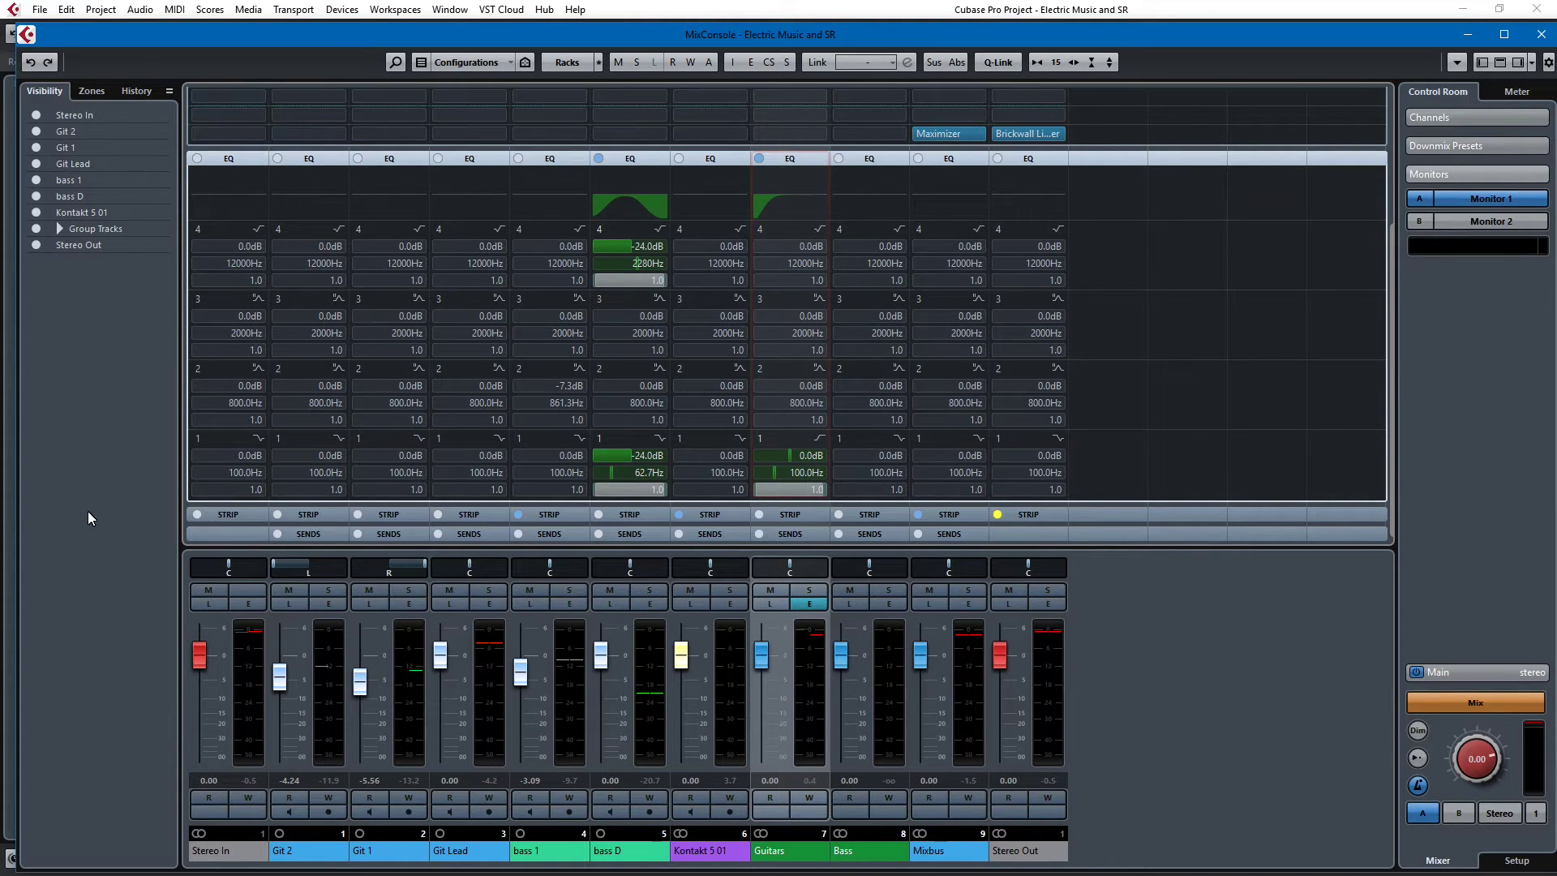
# Step: Set band 1 to an enabled High Pass I filter on Git 2, Git 1 and Git Lead
pyautogui.click(335, 437)
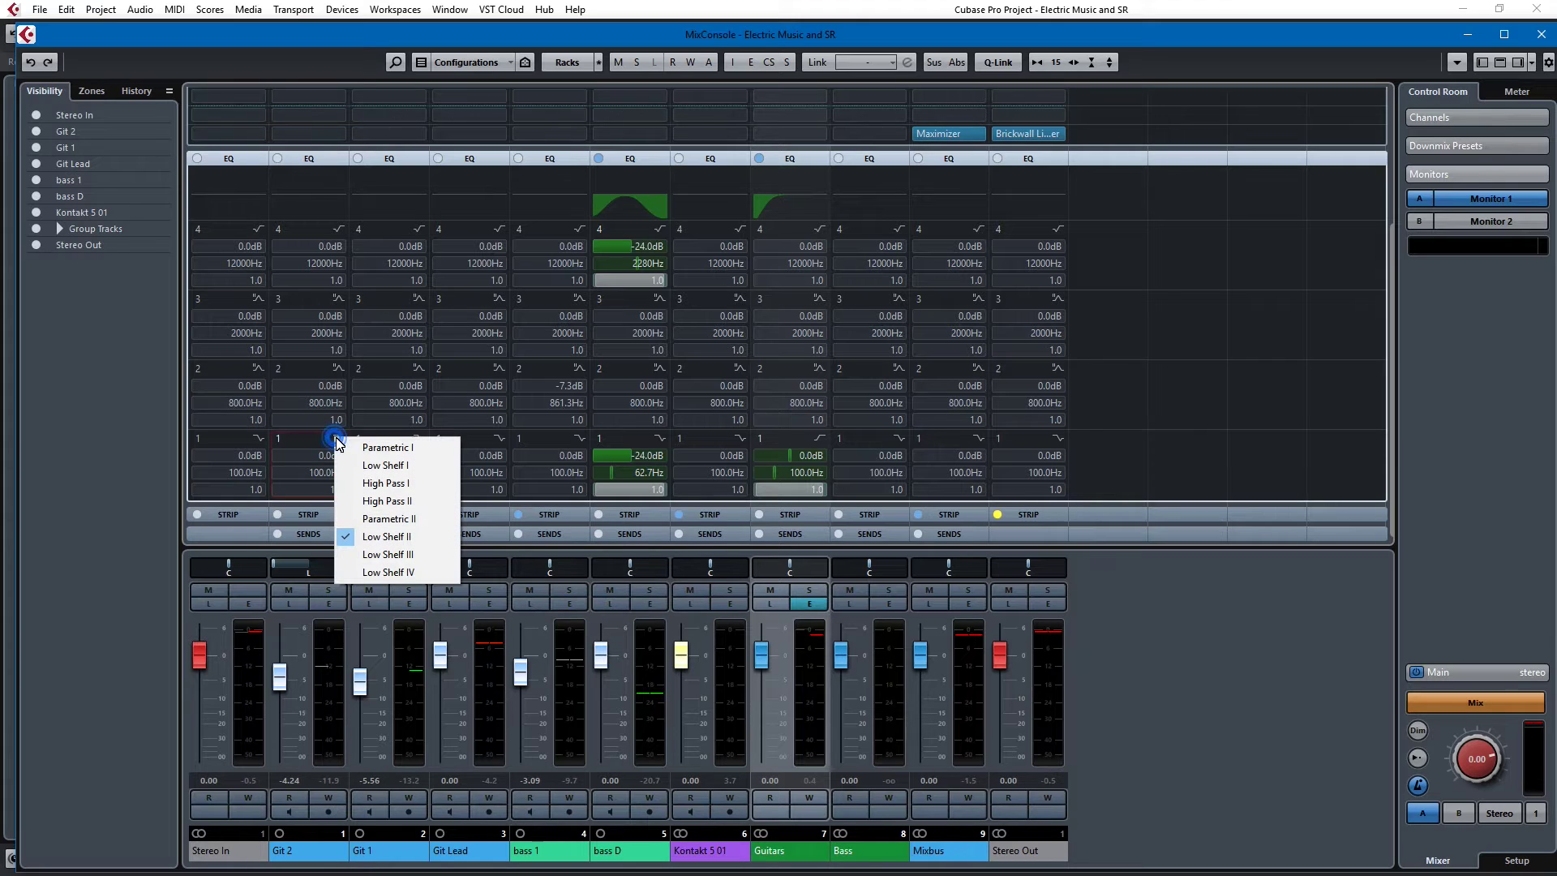
pyautogui.click(374, 484)
pyautogui.click(279, 440)
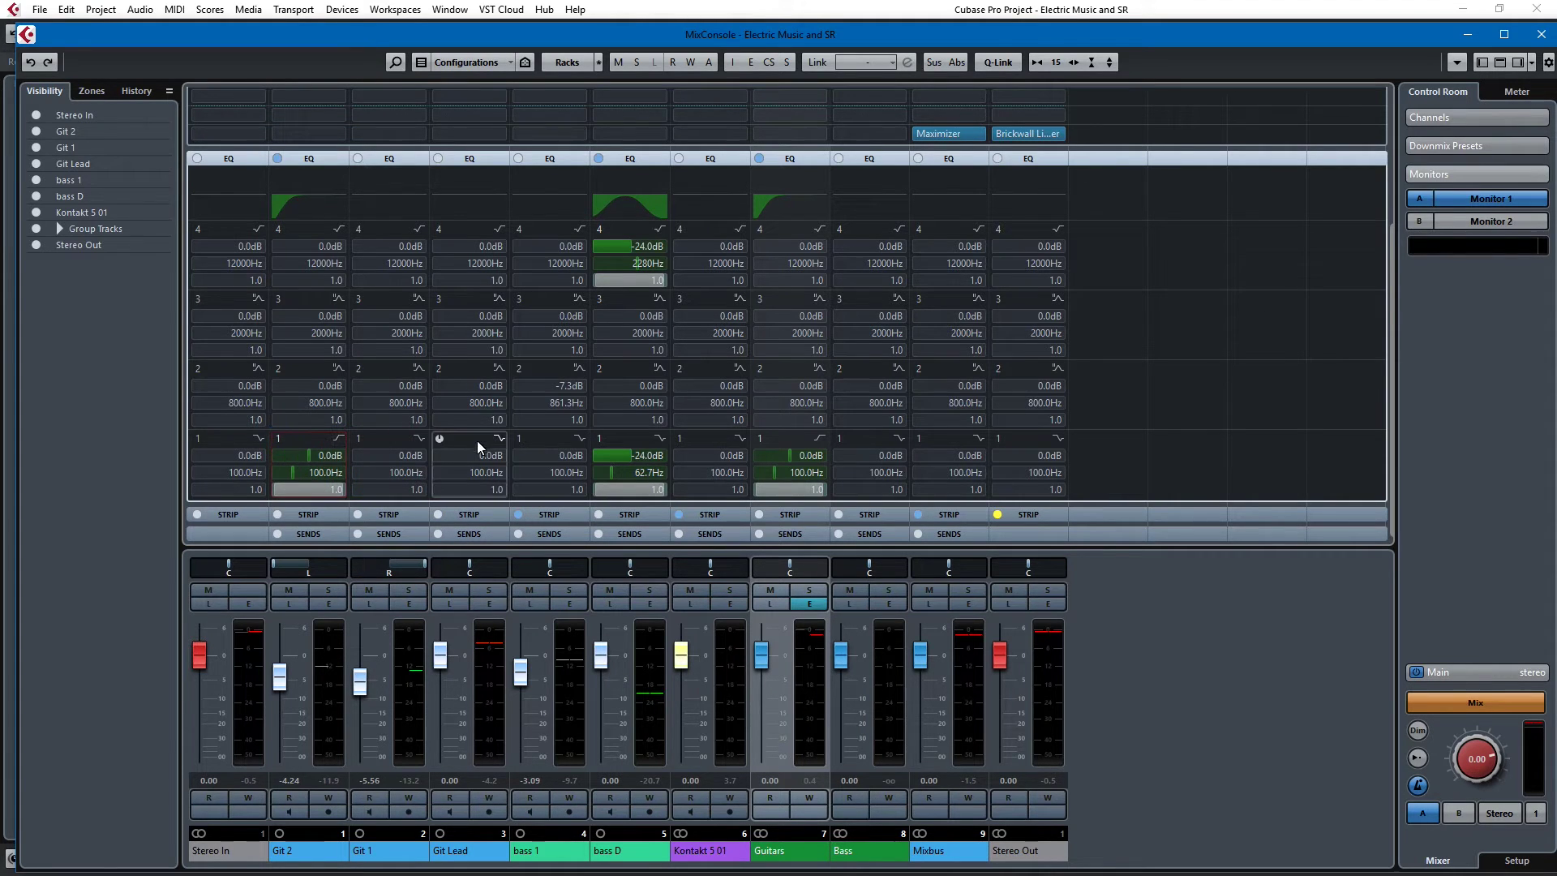
pyautogui.click(419, 438)
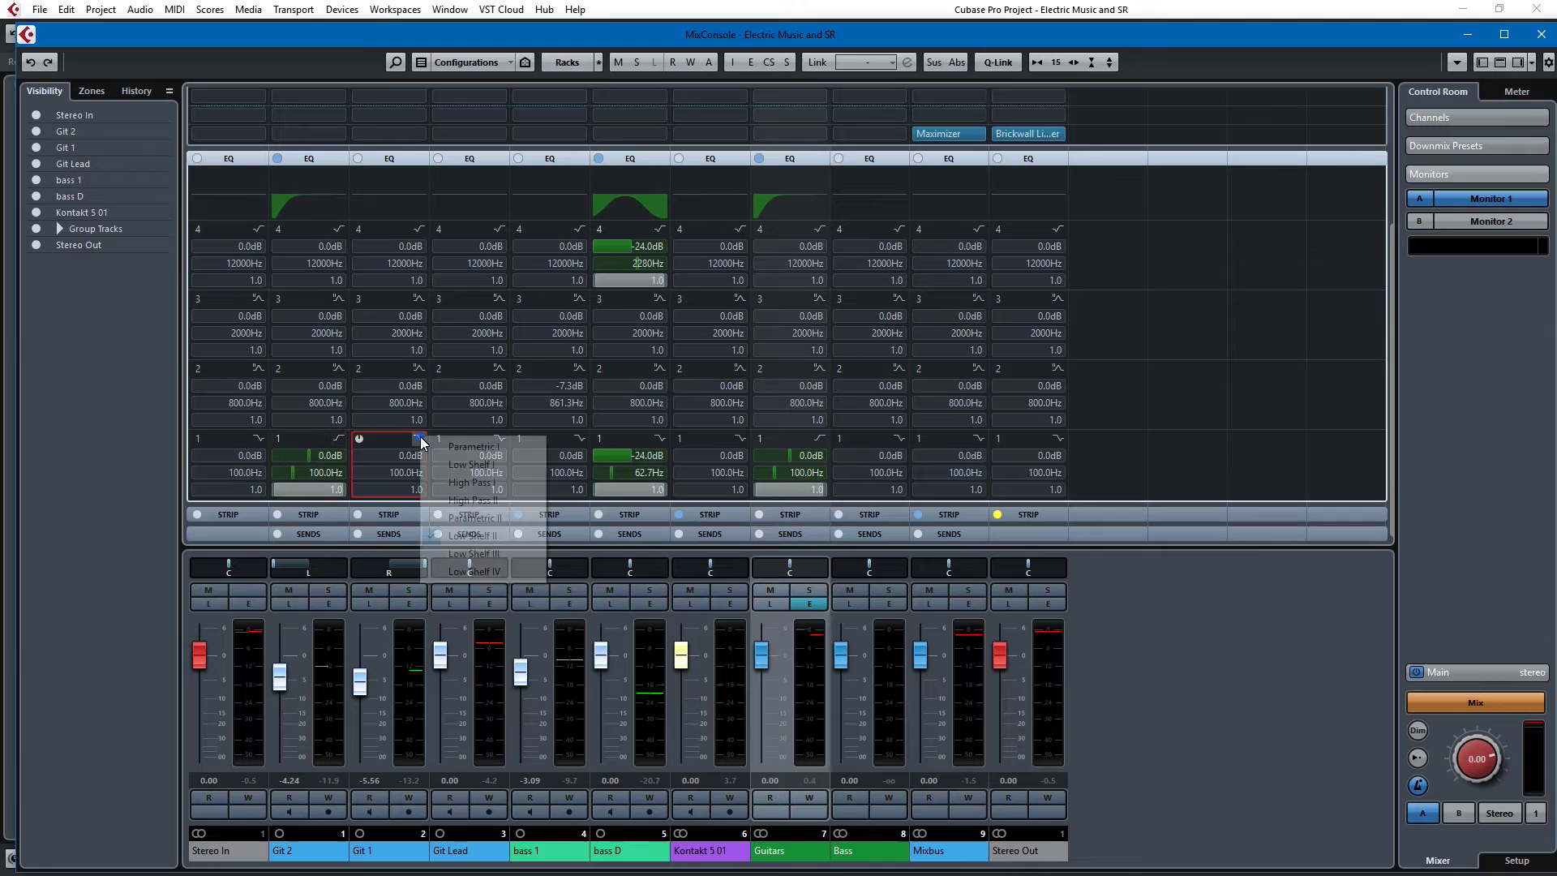
pyautogui.rightClick(446, 482)
pyautogui.click(358, 437)
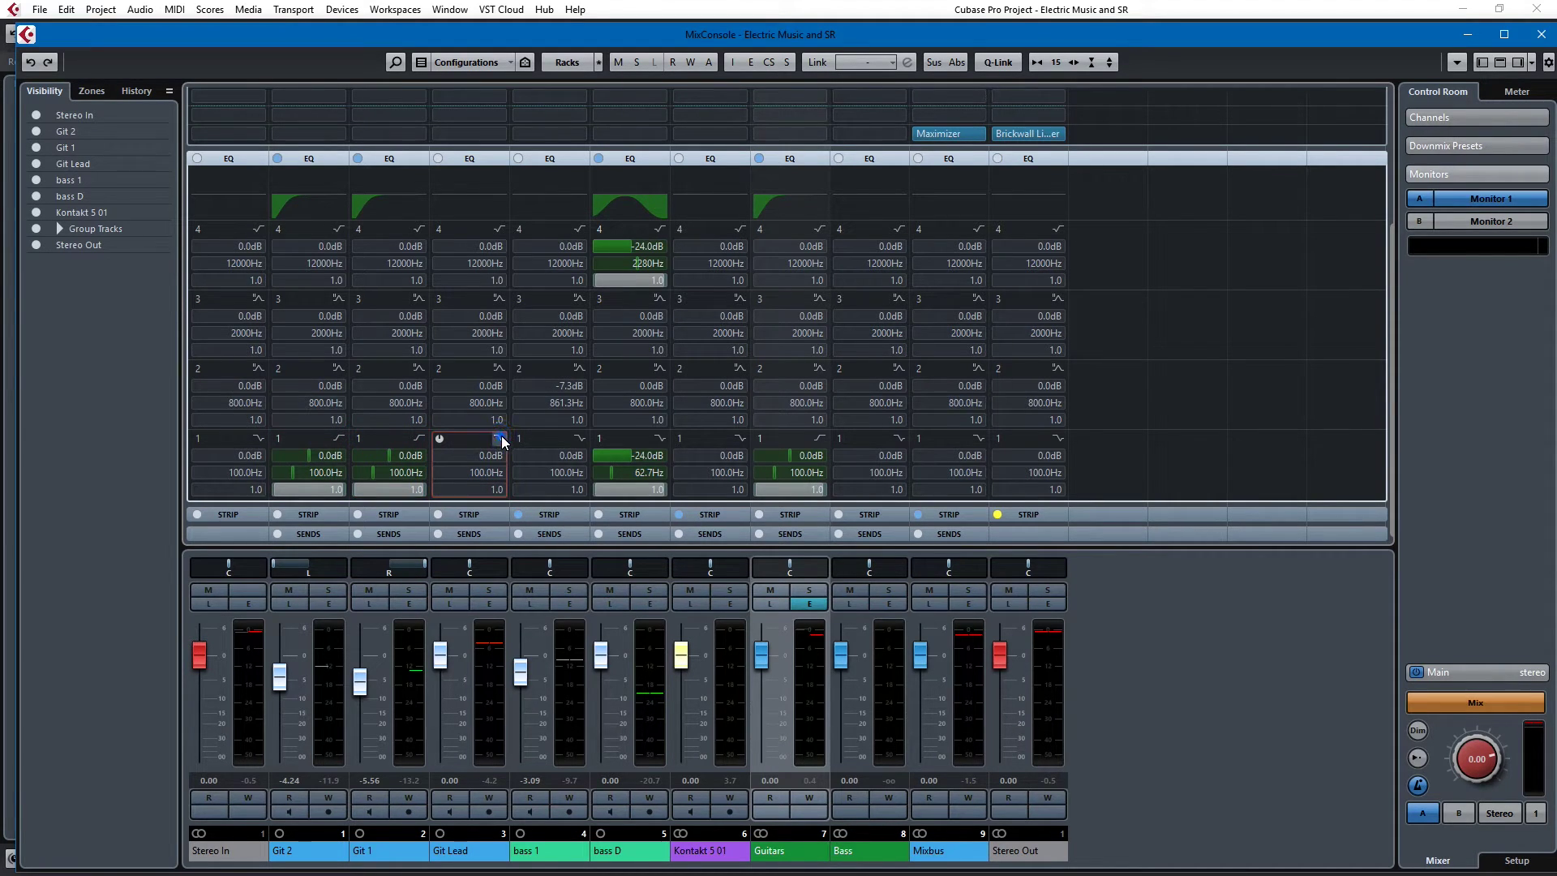
pyautogui.click(499, 438)
pyautogui.click(528, 486)
pyautogui.click(439, 438)
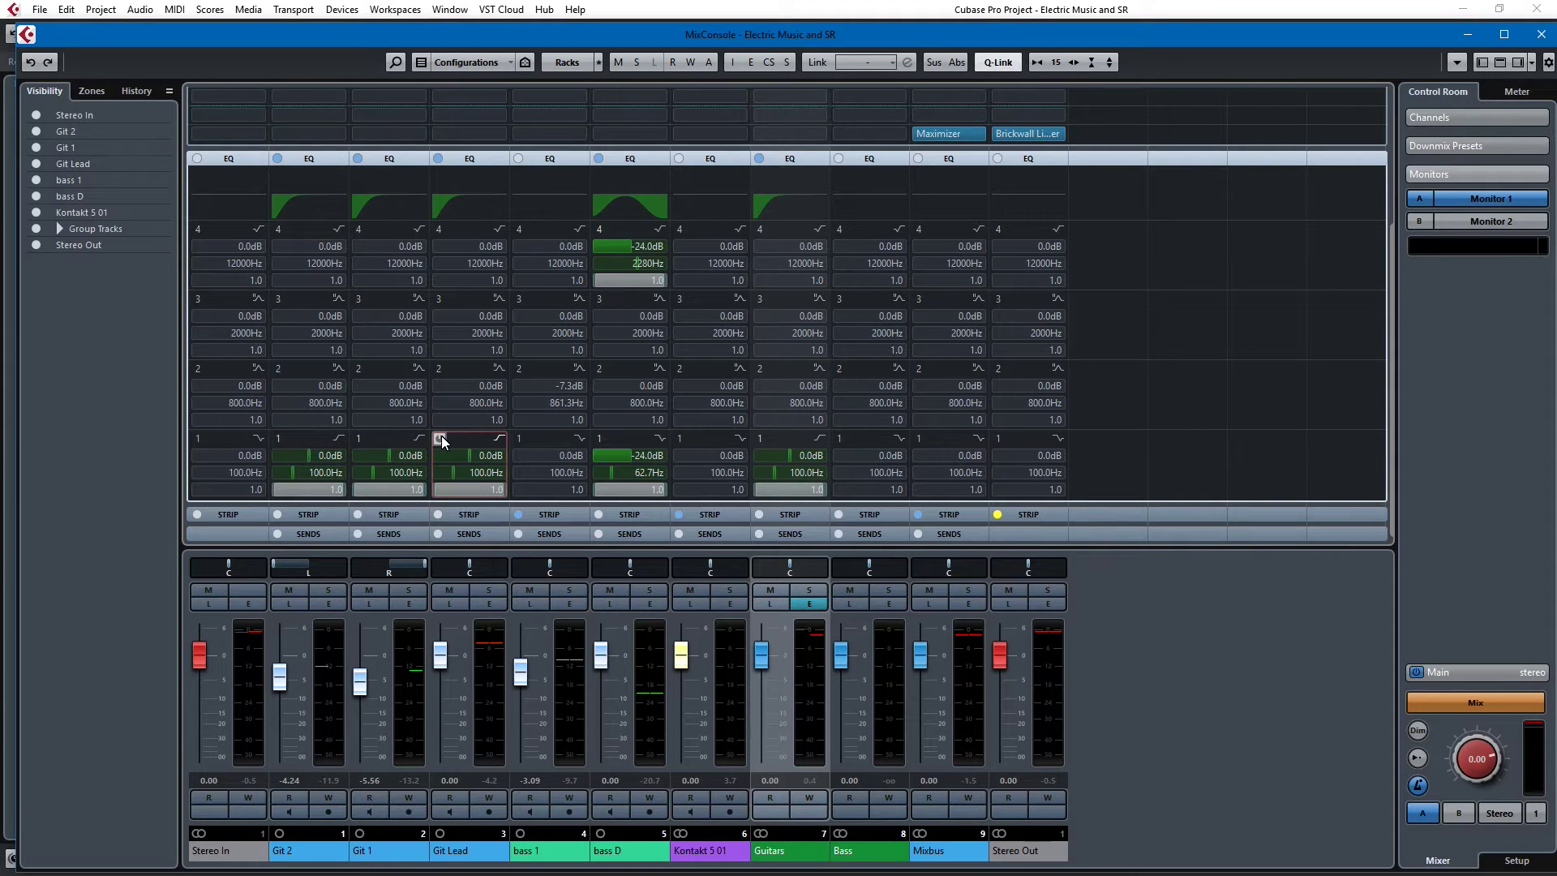
# Step: During playback, bypass the EQs of Git Lead, Git 1 and Git 2, then return to the project window
pyautogui.press('space')
pyautogui.click(438, 158)
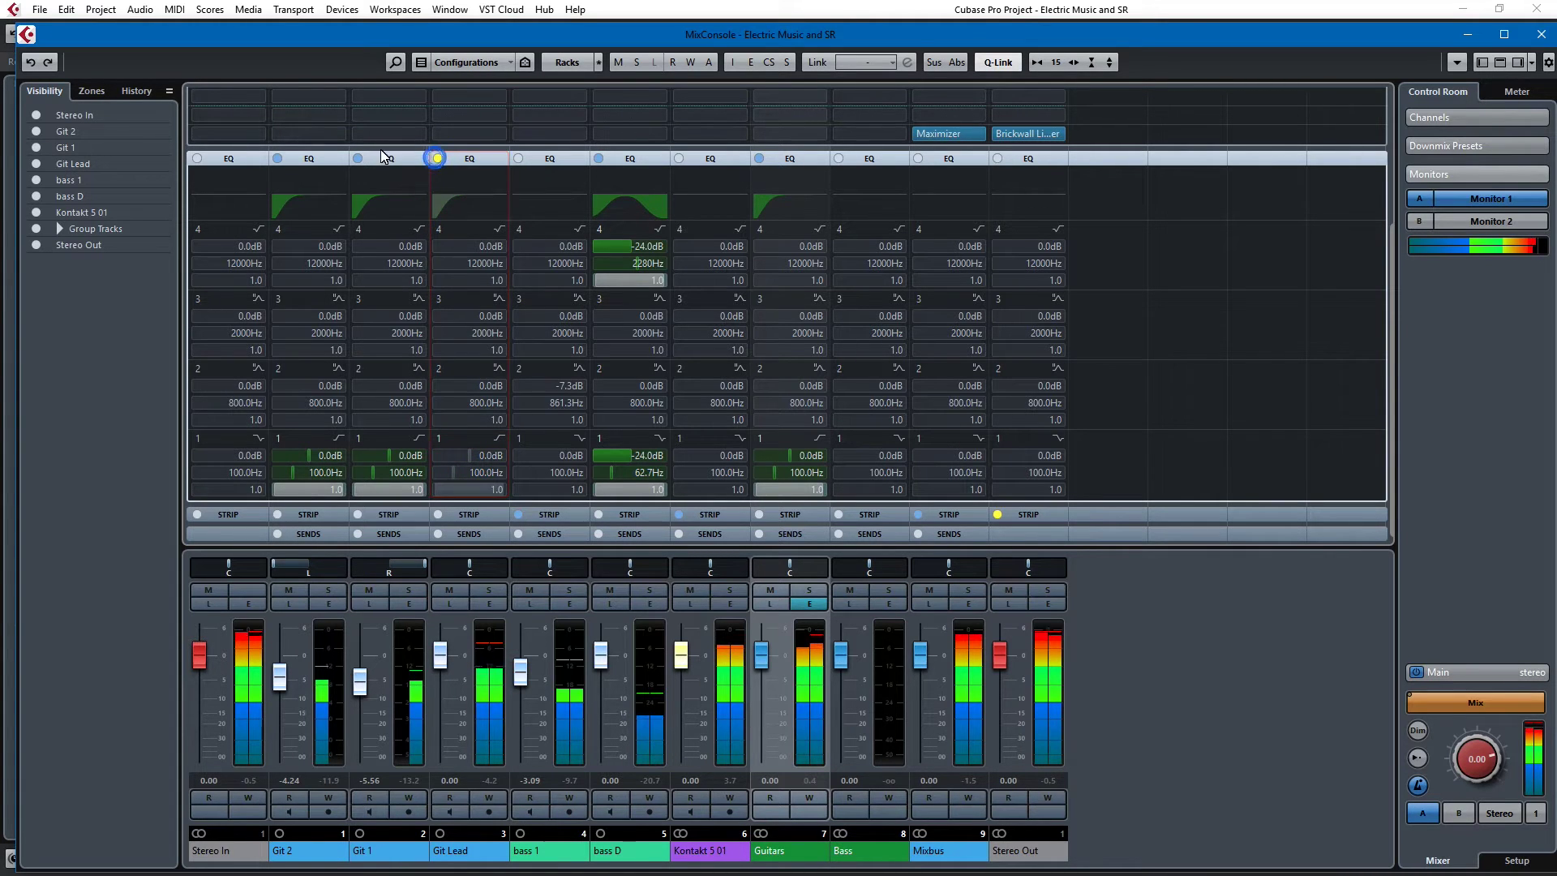
pyautogui.click(357, 158)
pyautogui.click(277, 159)
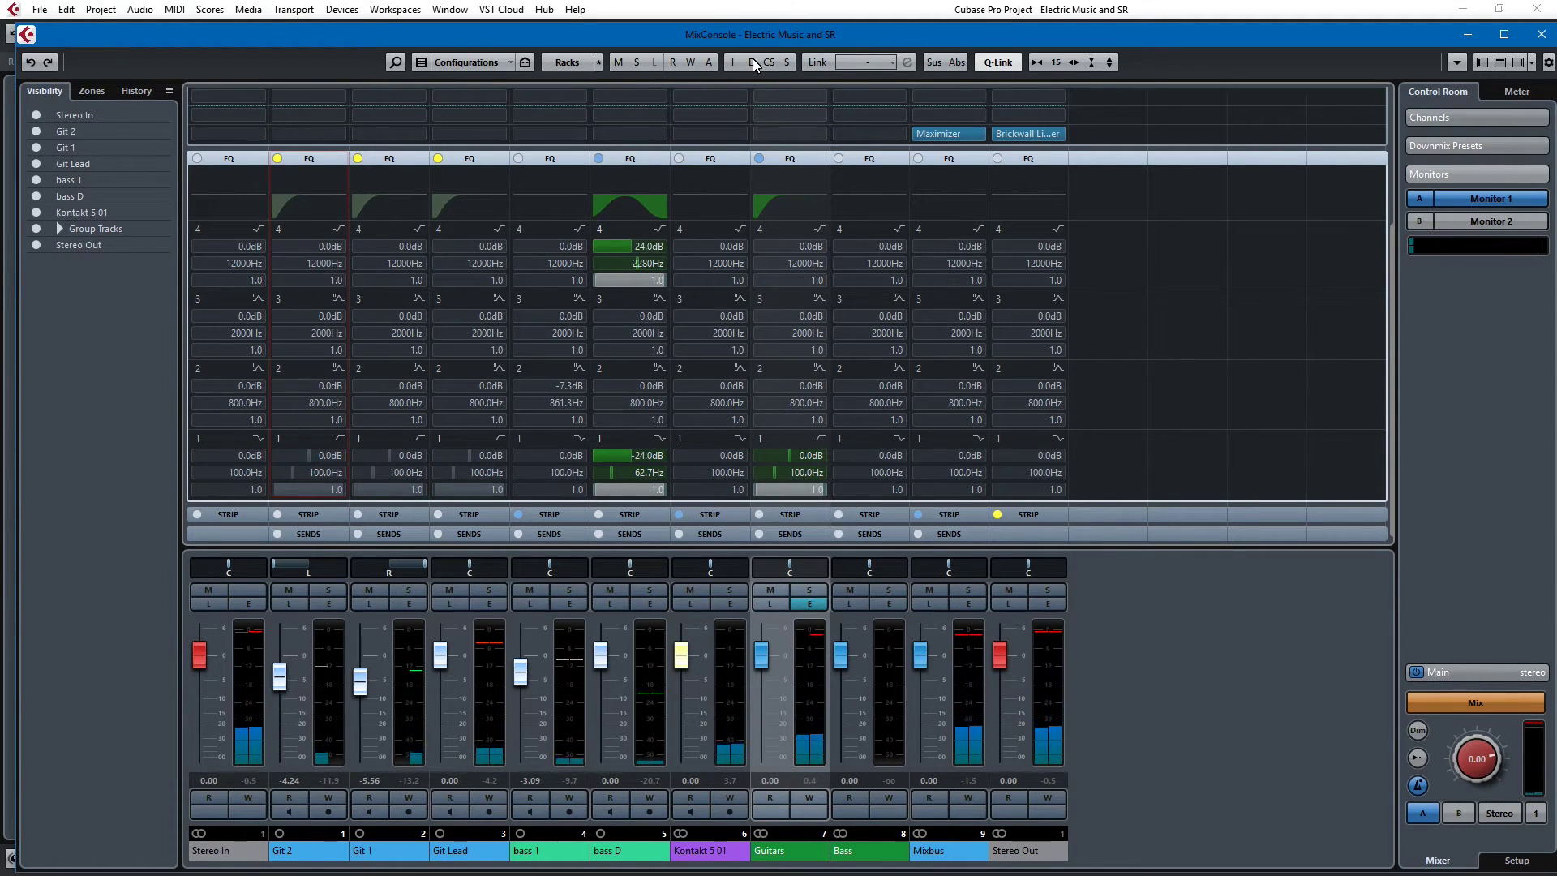
pyautogui.hotkey('alt', 'Tab')
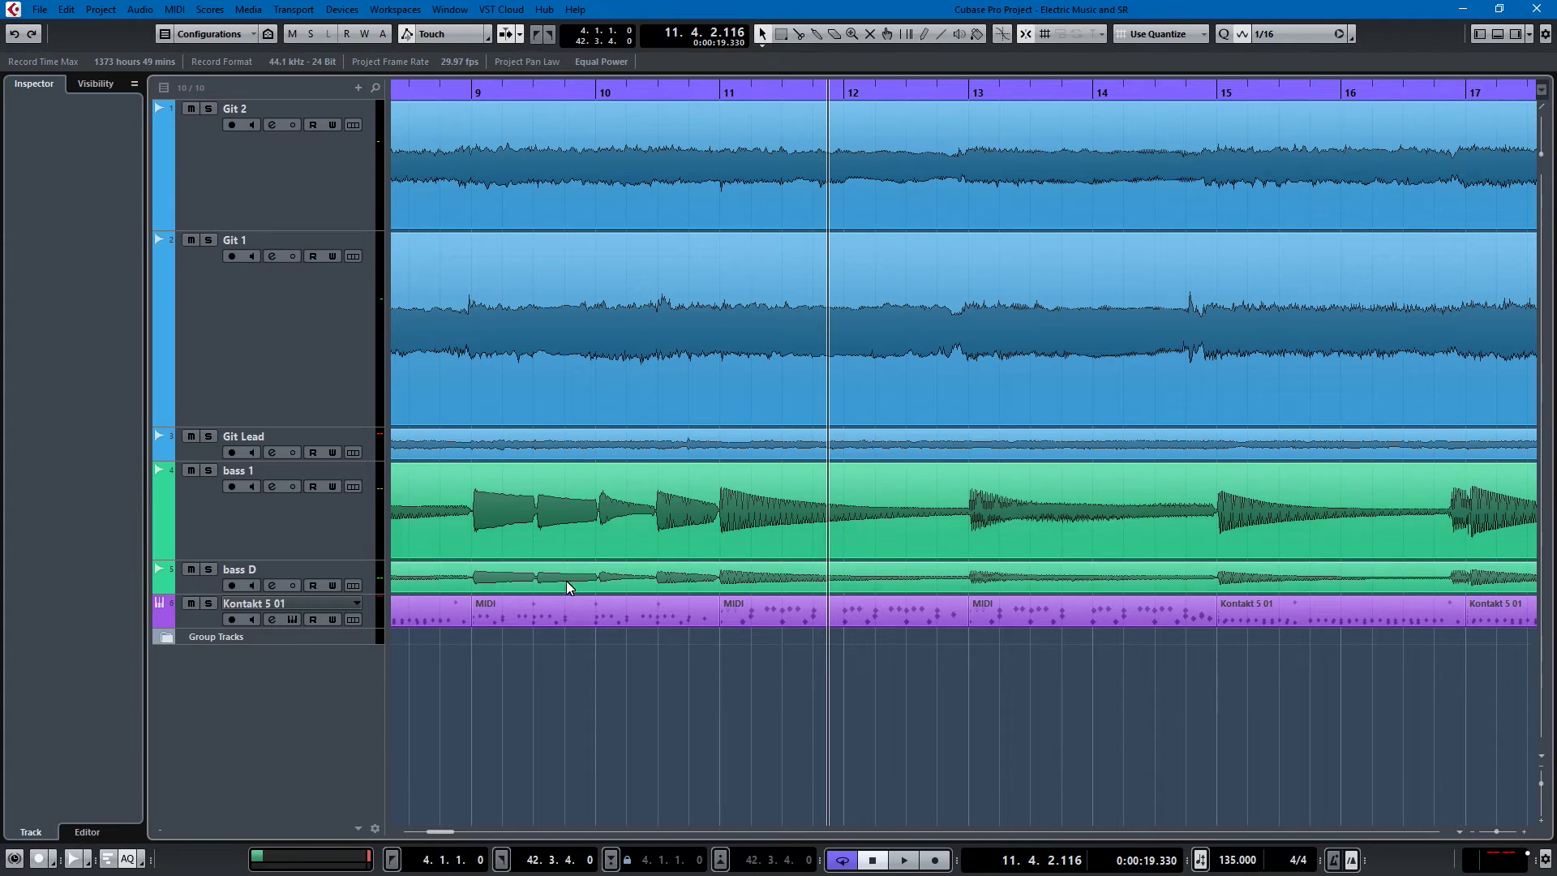
# Step: Solo the bass 1 channel in the MixConsole, then go back to the project window
pyautogui.hotkey('alt', 'Tab')
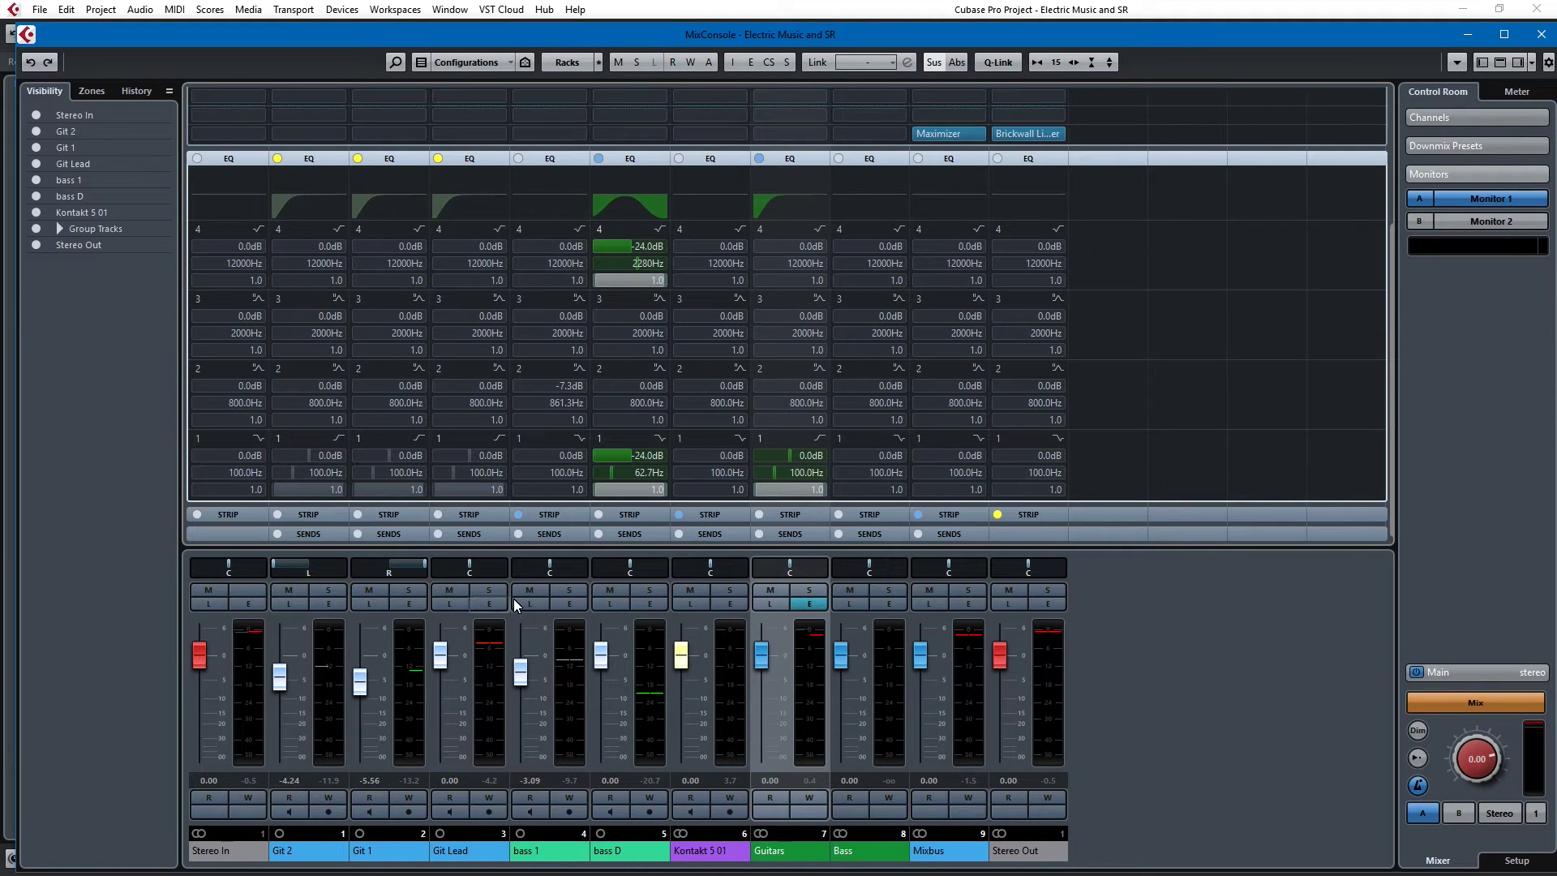
pyautogui.click(569, 589)
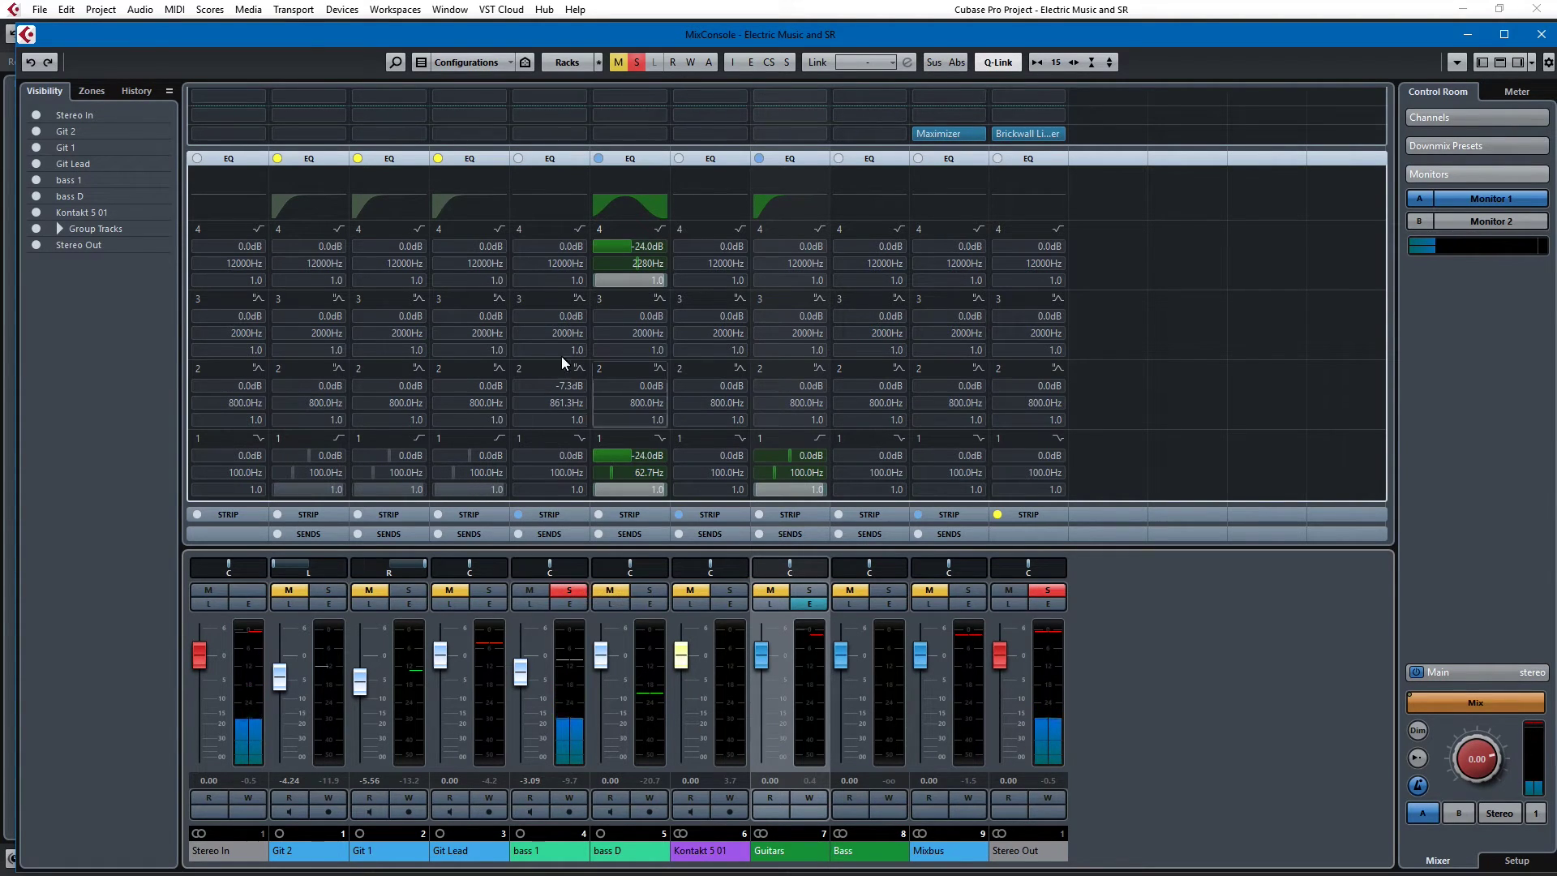
pyautogui.press('F3')
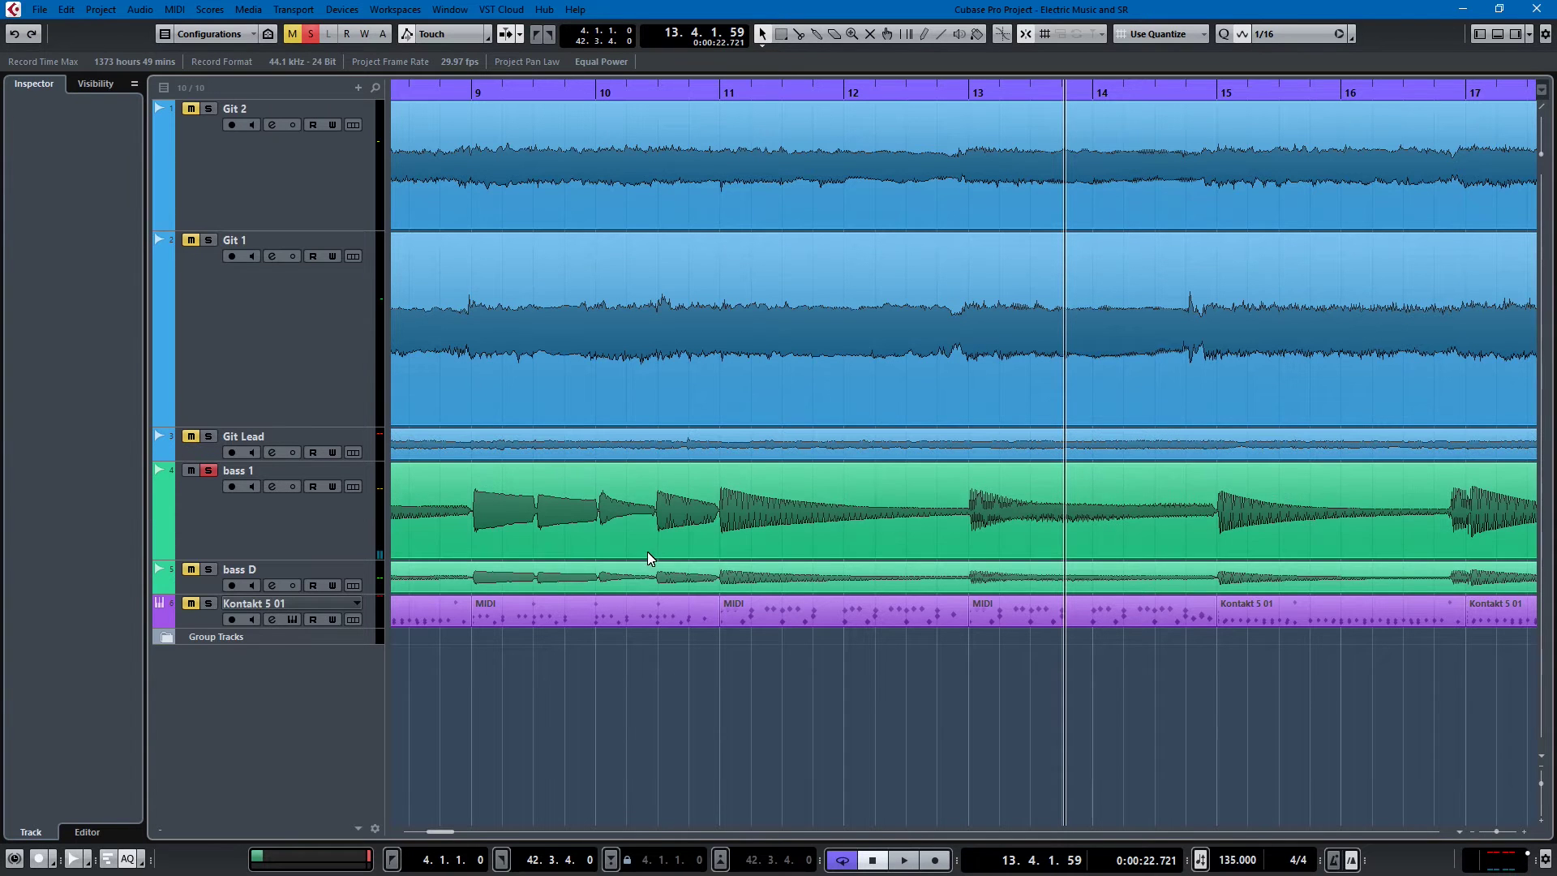
# Step: Delete the bass D event and copy the bass 1 event onto the bass D track
pyautogui.press('Delete')
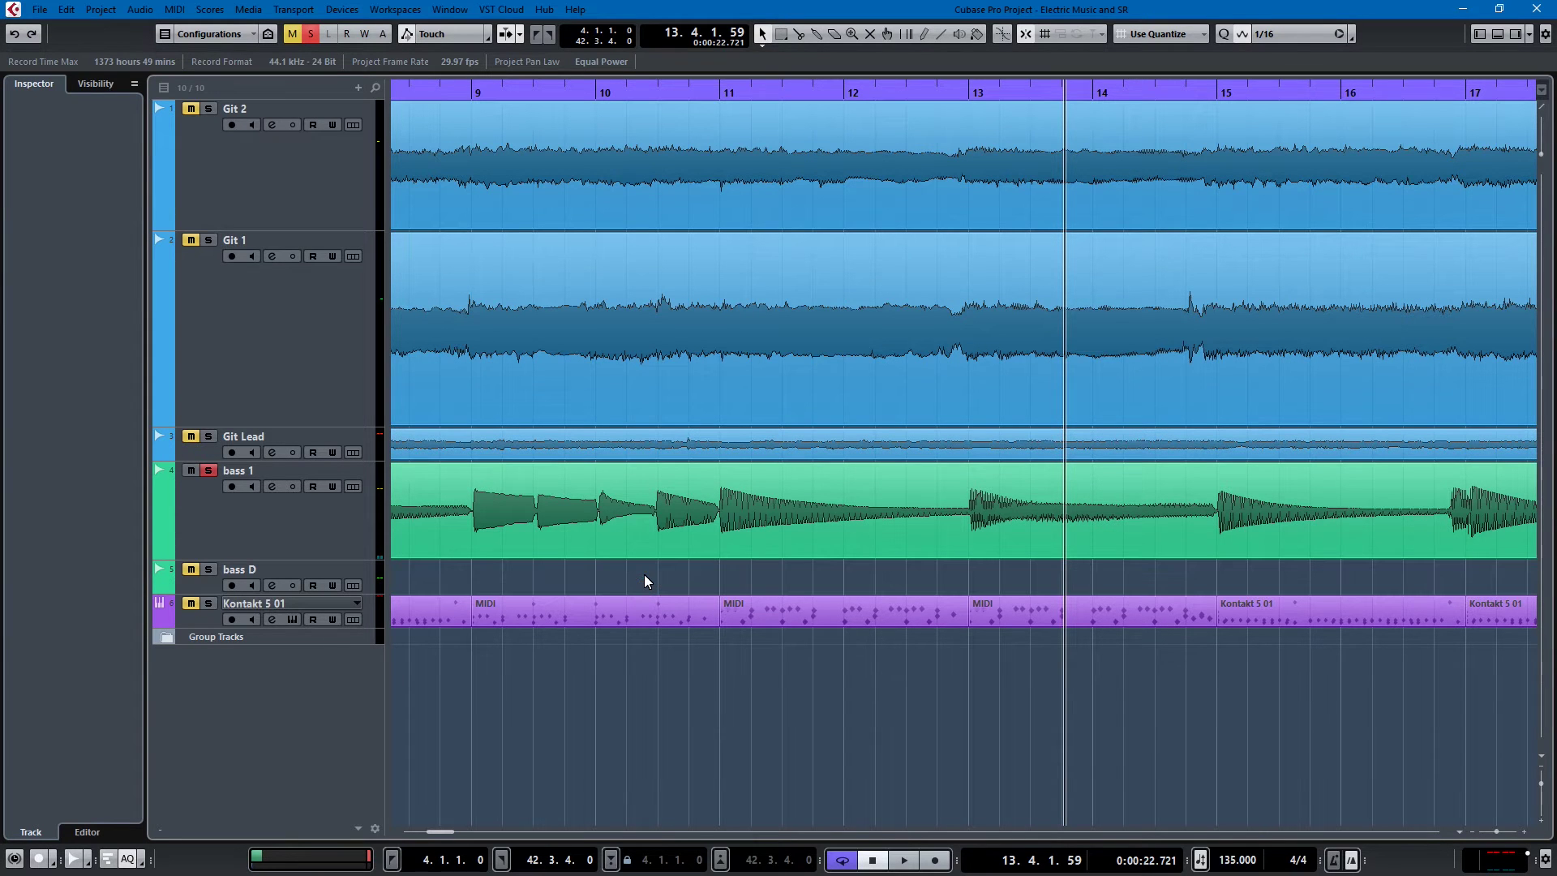
pyautogui.click(678, 491)
pyautogui.moveTo(679, 492); pyautogui.dragTo(690, 567)
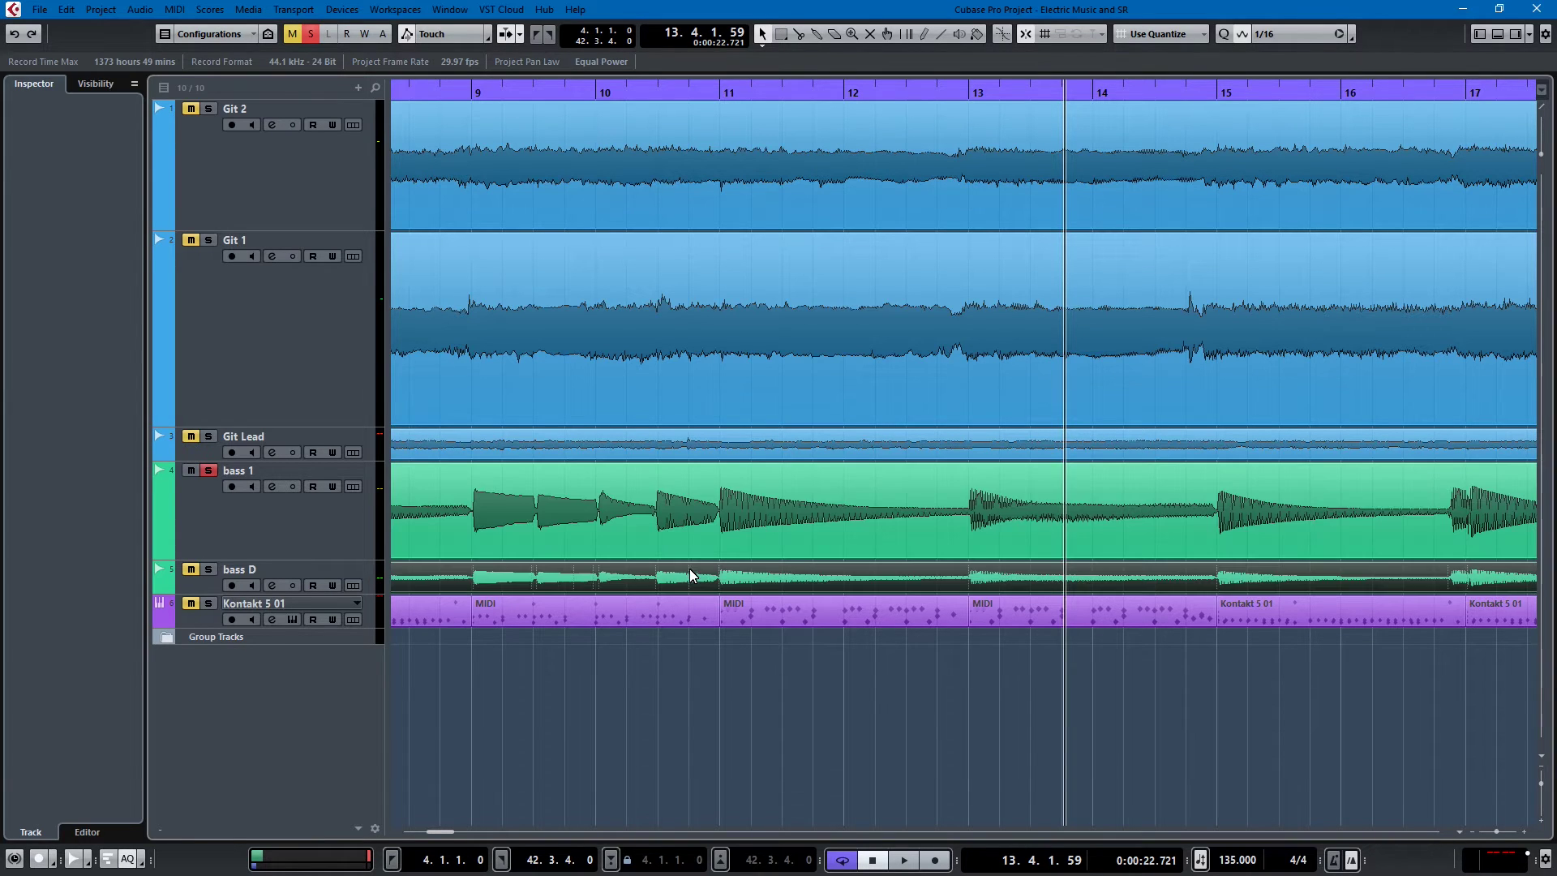
# Step: In the MixConsole, scroll the racks to Inserts, solo bass D, unsolo bass 1, and close it
pyautogui.press('F3')
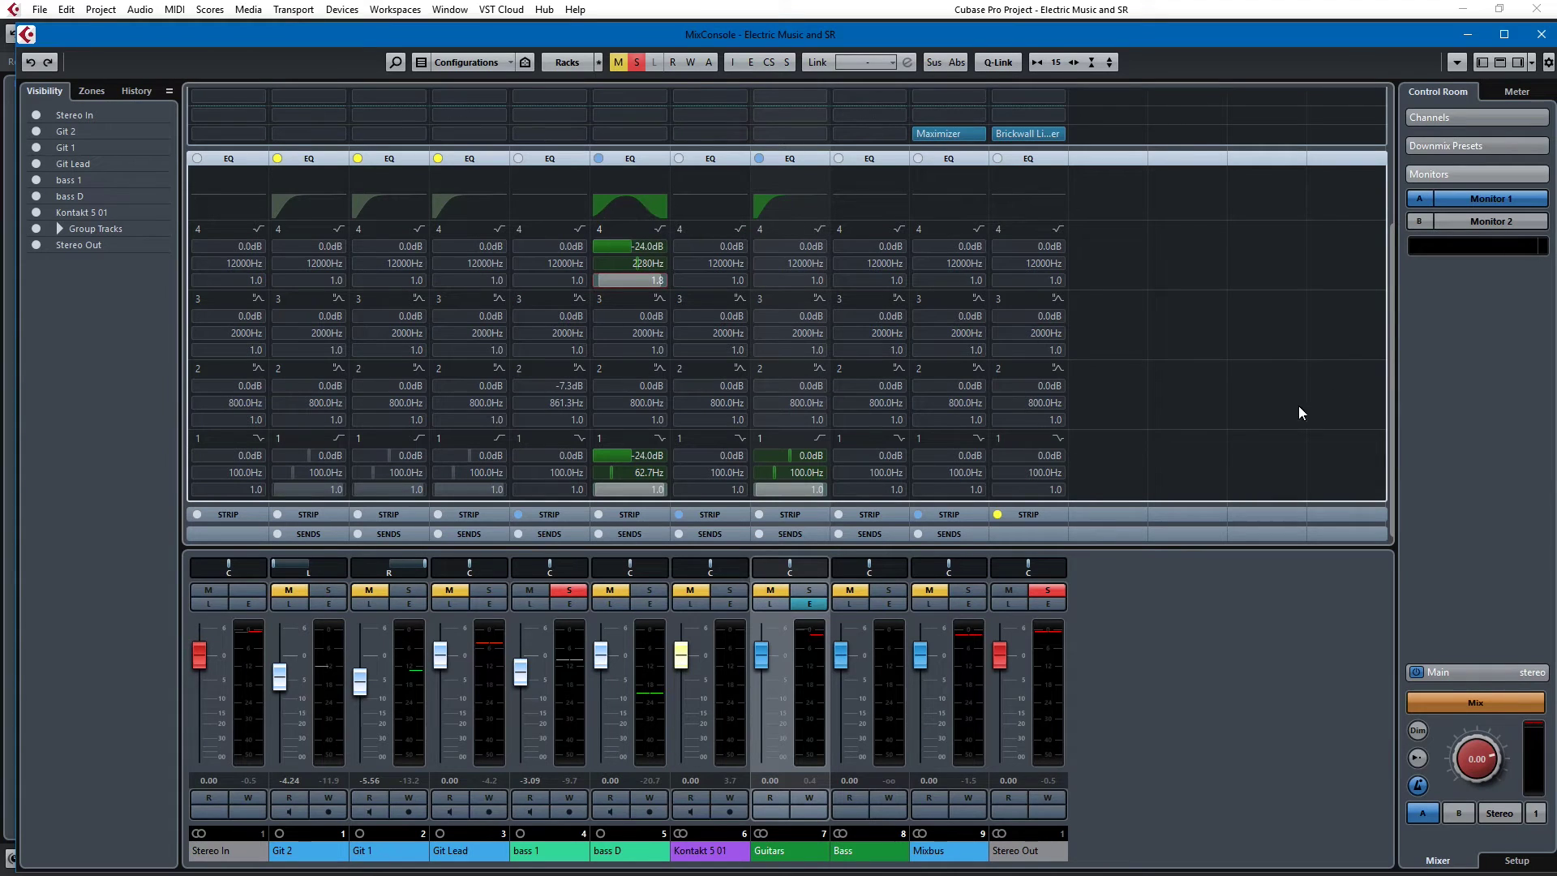
pyautogui.moveTo(1389, 321); pyautogui.dragTo(1388, 296)
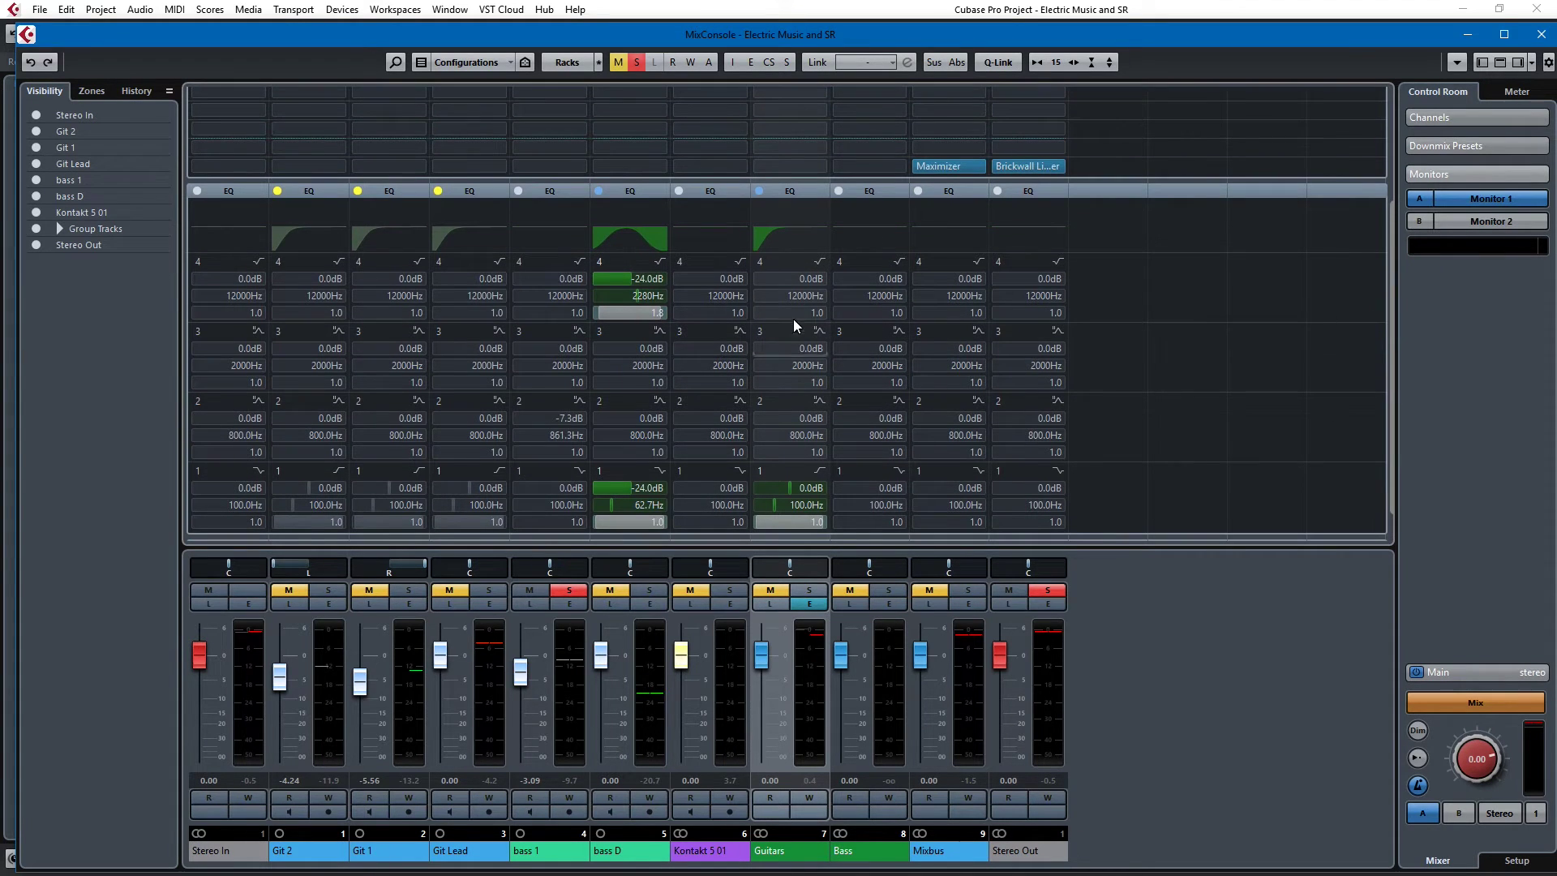
pyautogui.moveTo(1390, 373); pyautogui.dragTo(1346, 248)
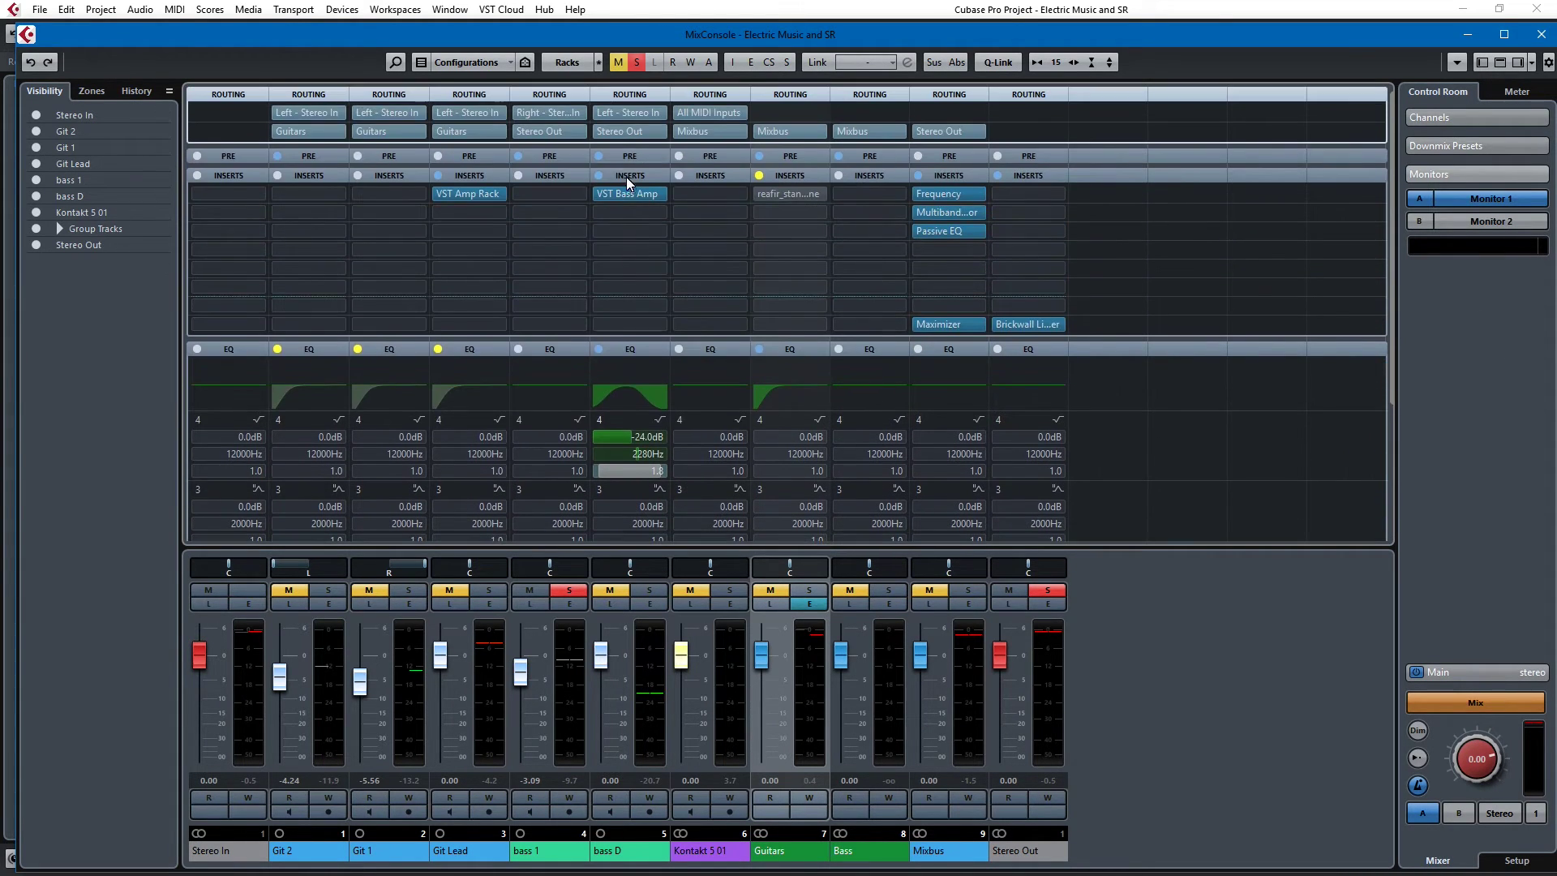
pyautogui.click(649, 590)
pyautogui.click(574, 591)
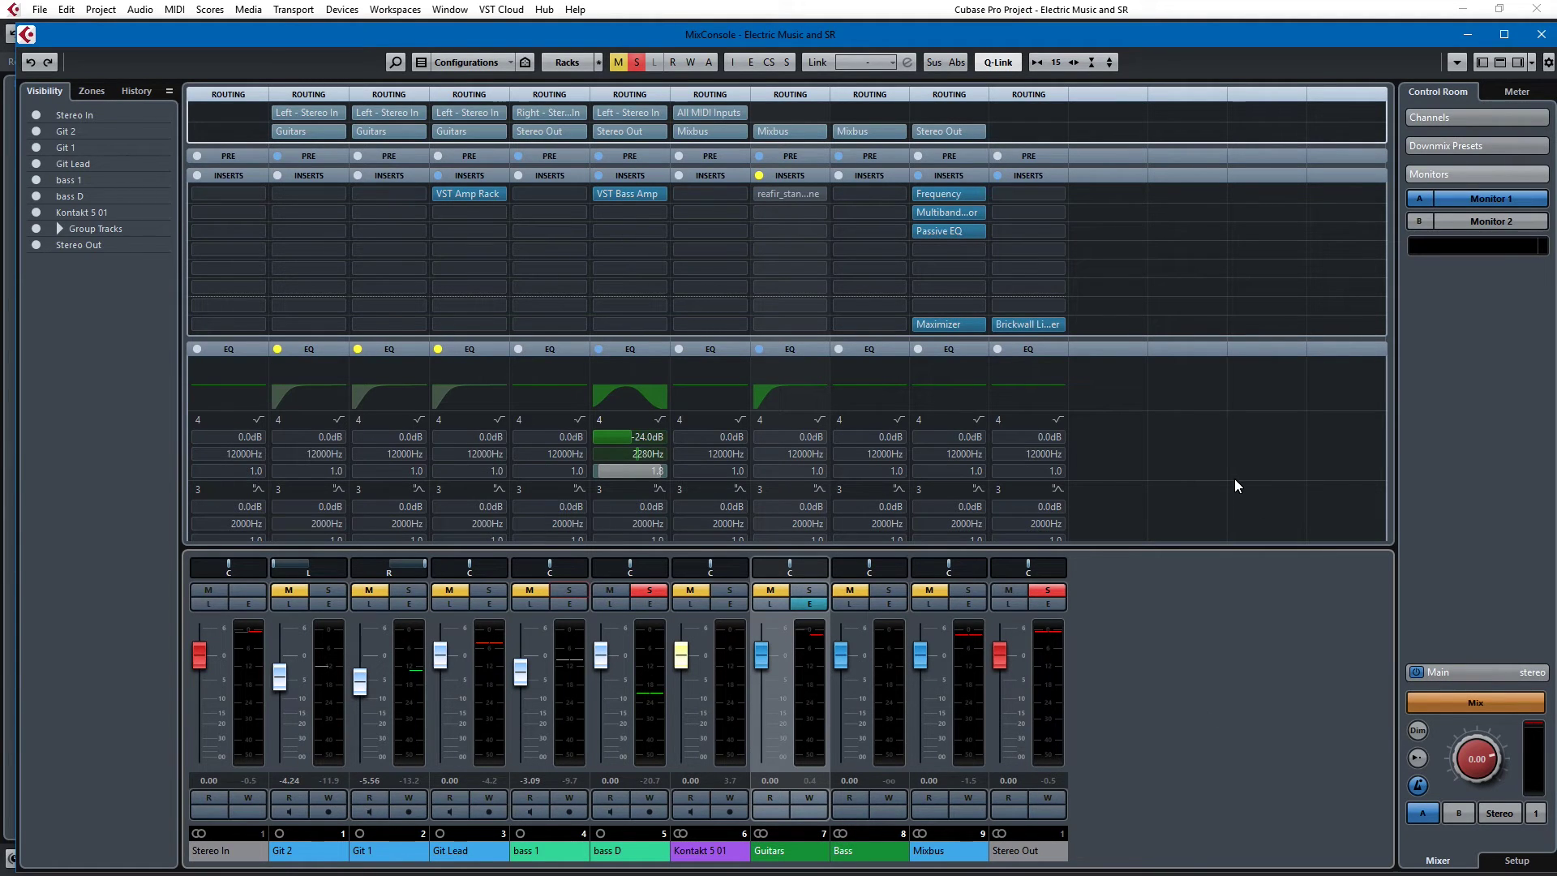
pyautogui.press('F3')
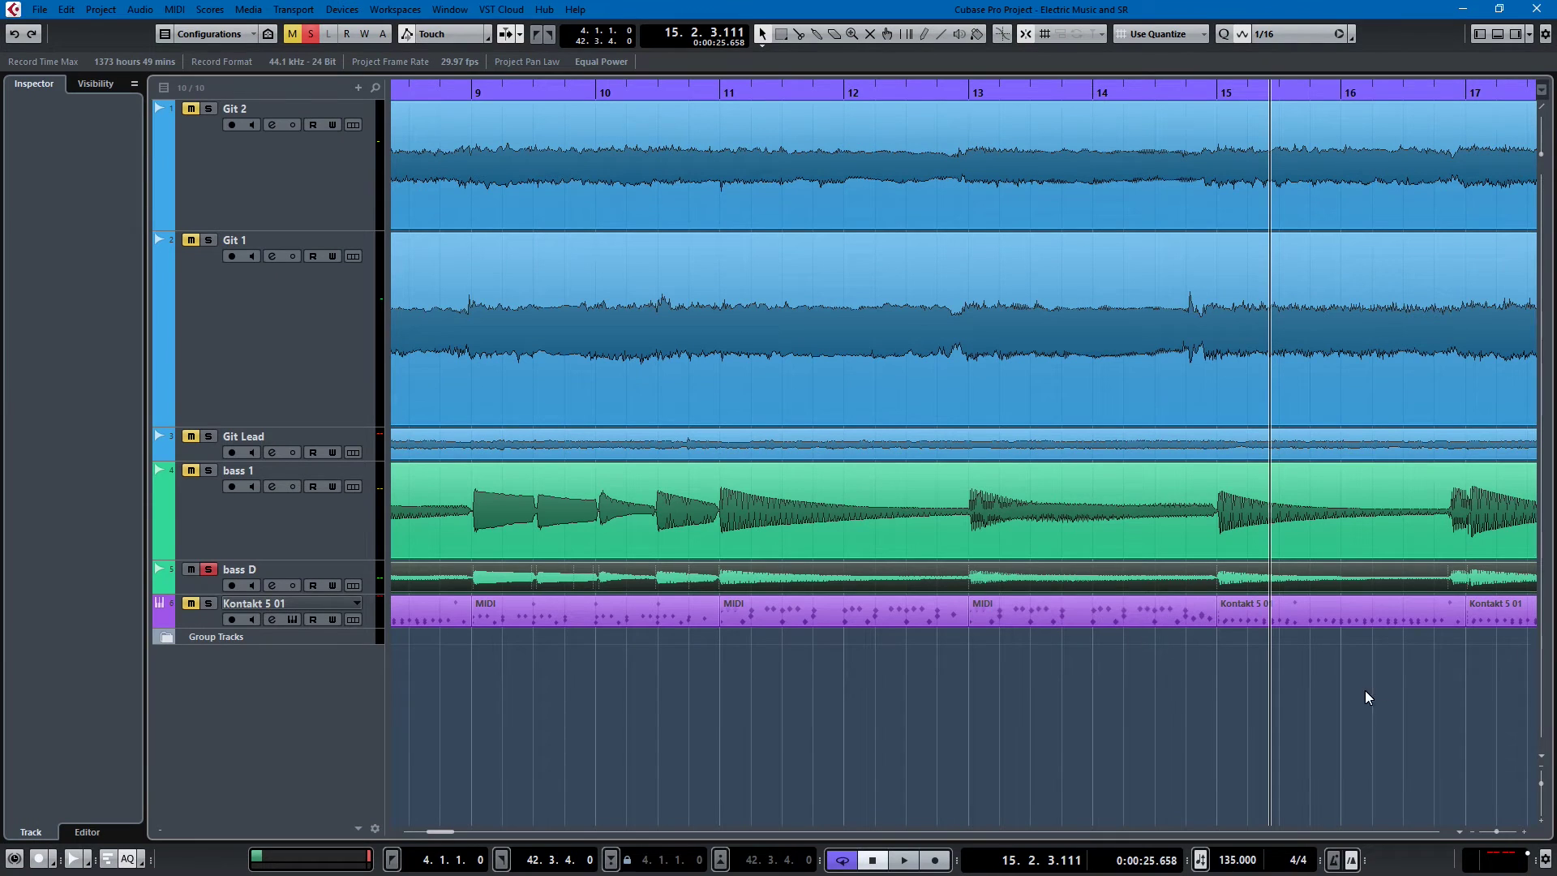
# Step: Open the Kontakt drum part in the Drum Editor, select the Tom 3 Center Alt row, and close it
pyautogui.press('KP_Subtract')
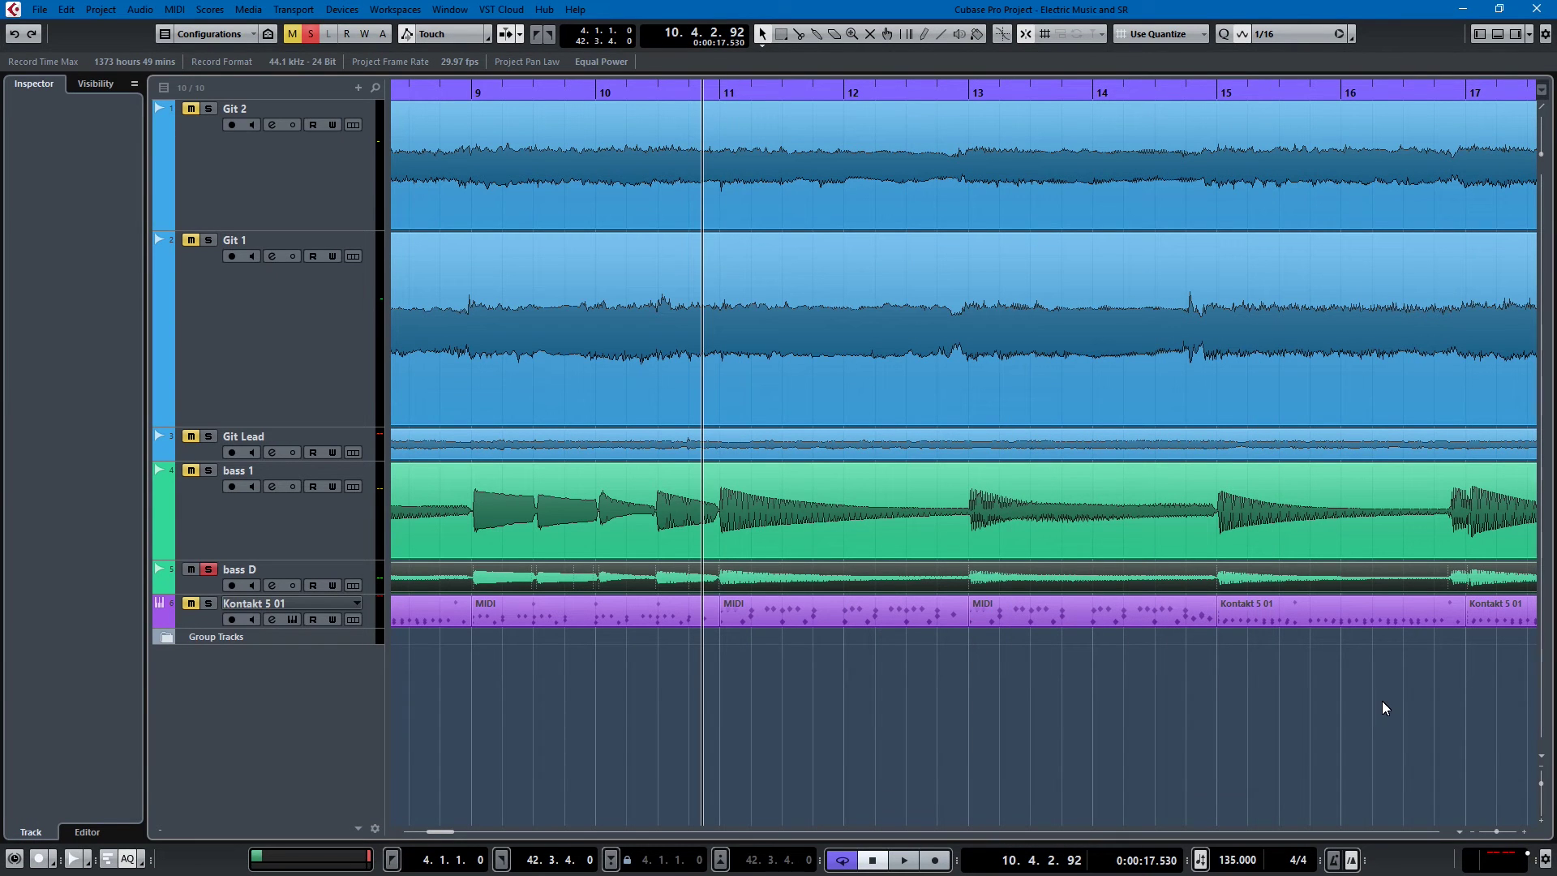
pyautogui.doubleClick(878, 615)
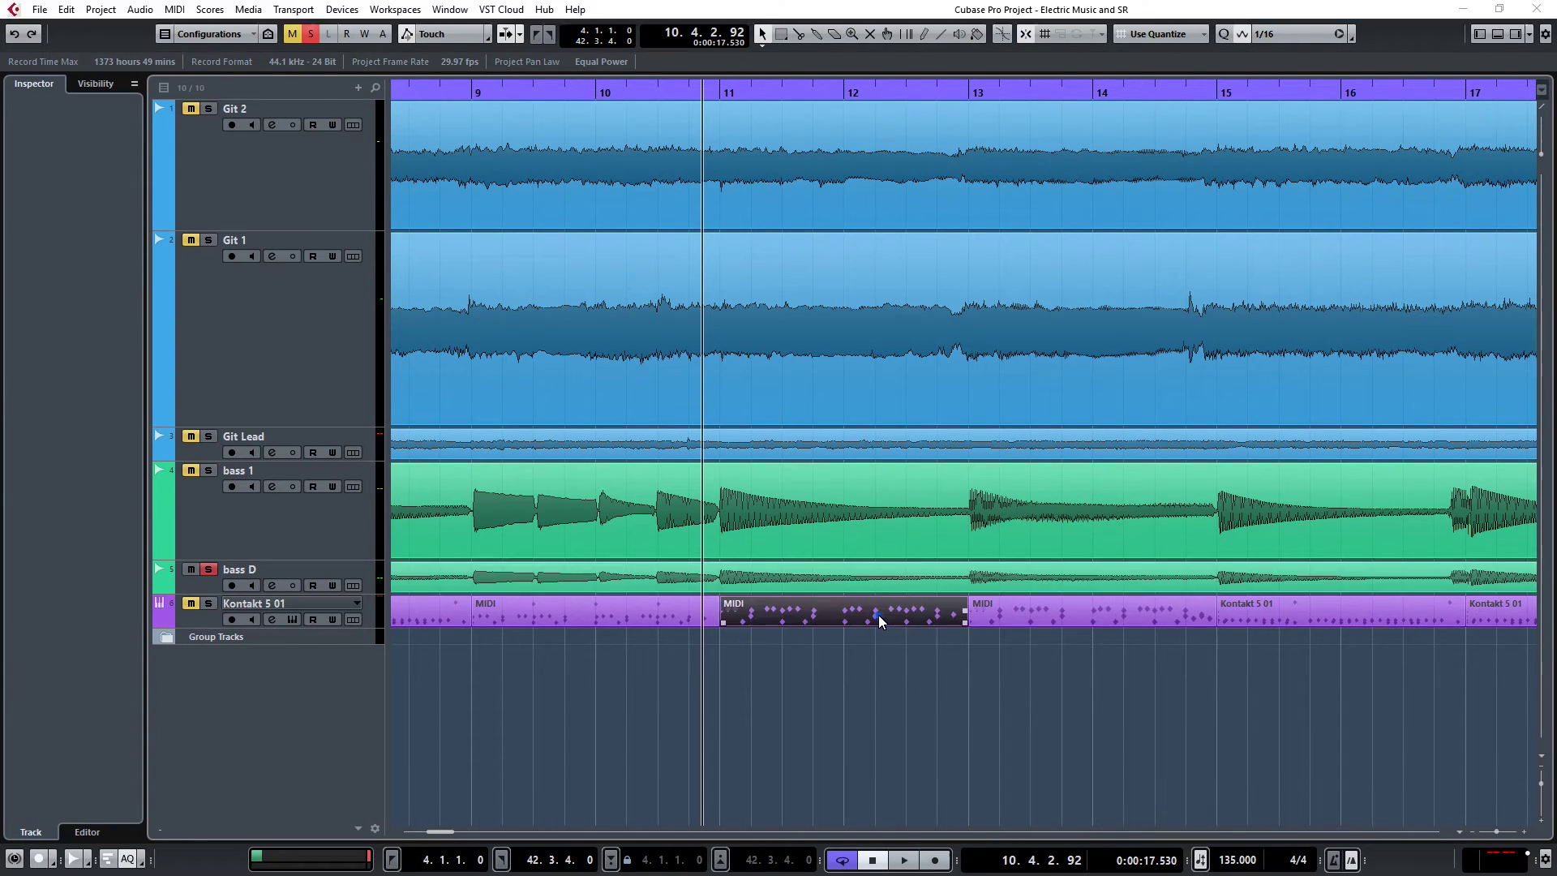
pyautogui.scroll(-3, 413, 349)
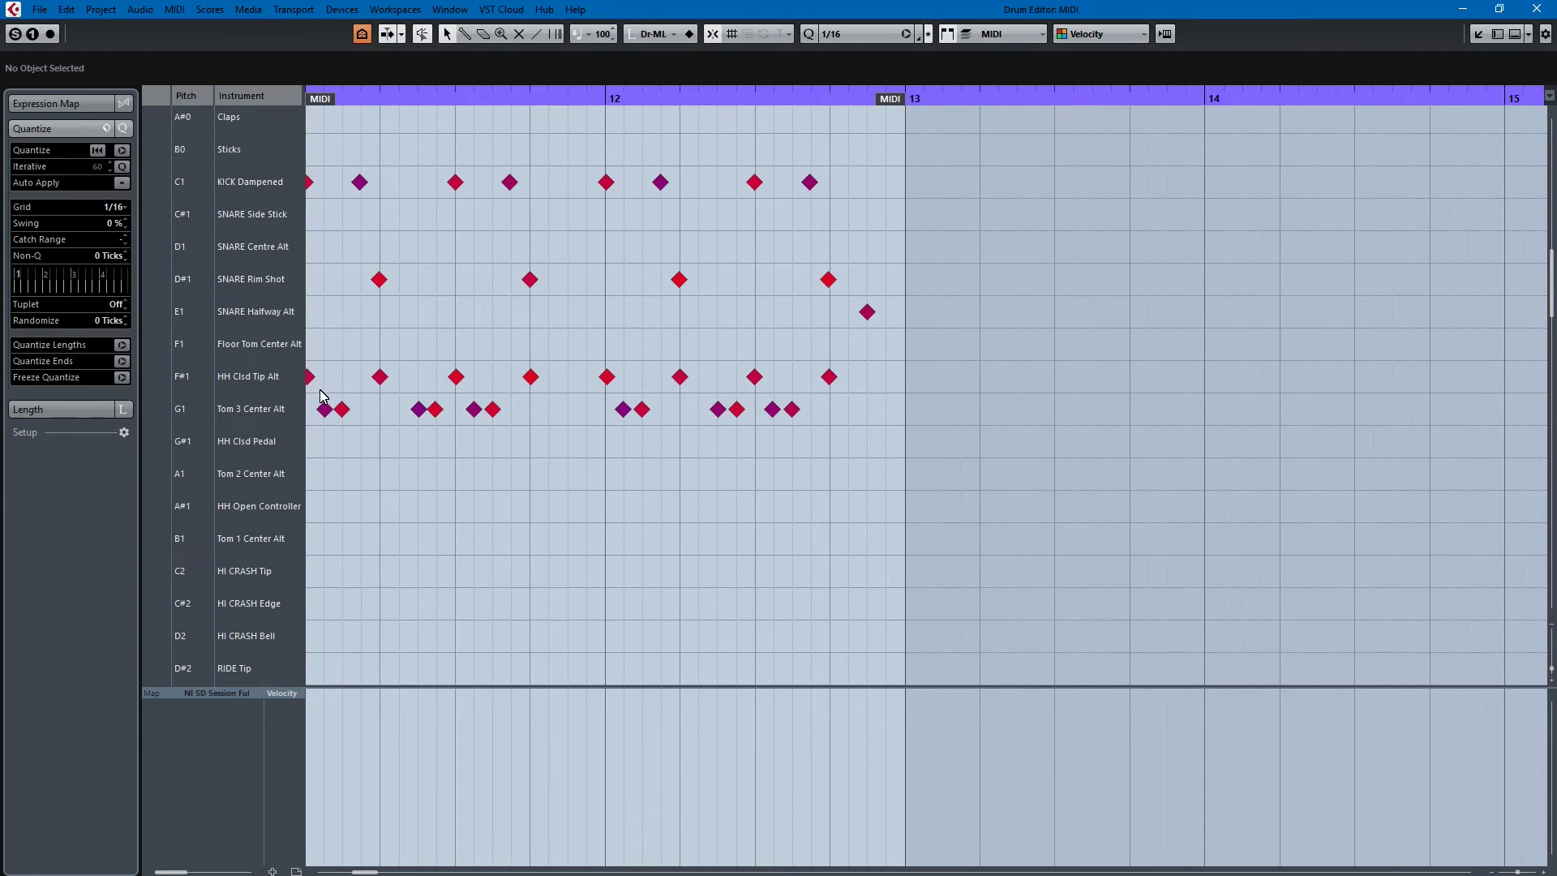
pyautogui.doubleClick(276, 409)
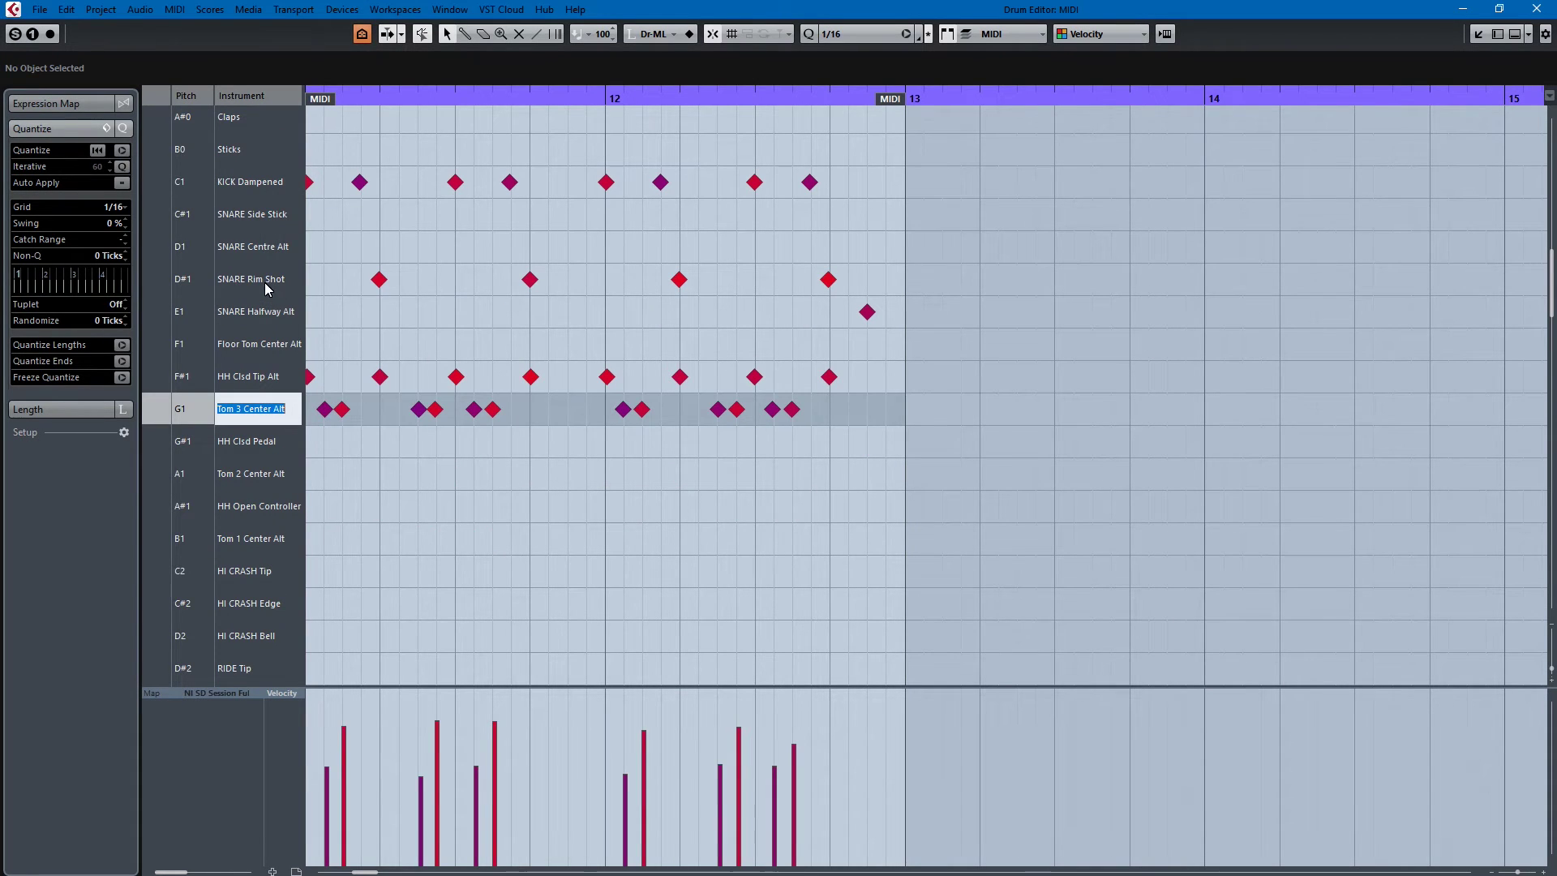
pyautogui.click(1537, 10)
# Step: Play from around bar 8, take solo off bass D, and stop playback
pyautogui.press('KP_Subtract')
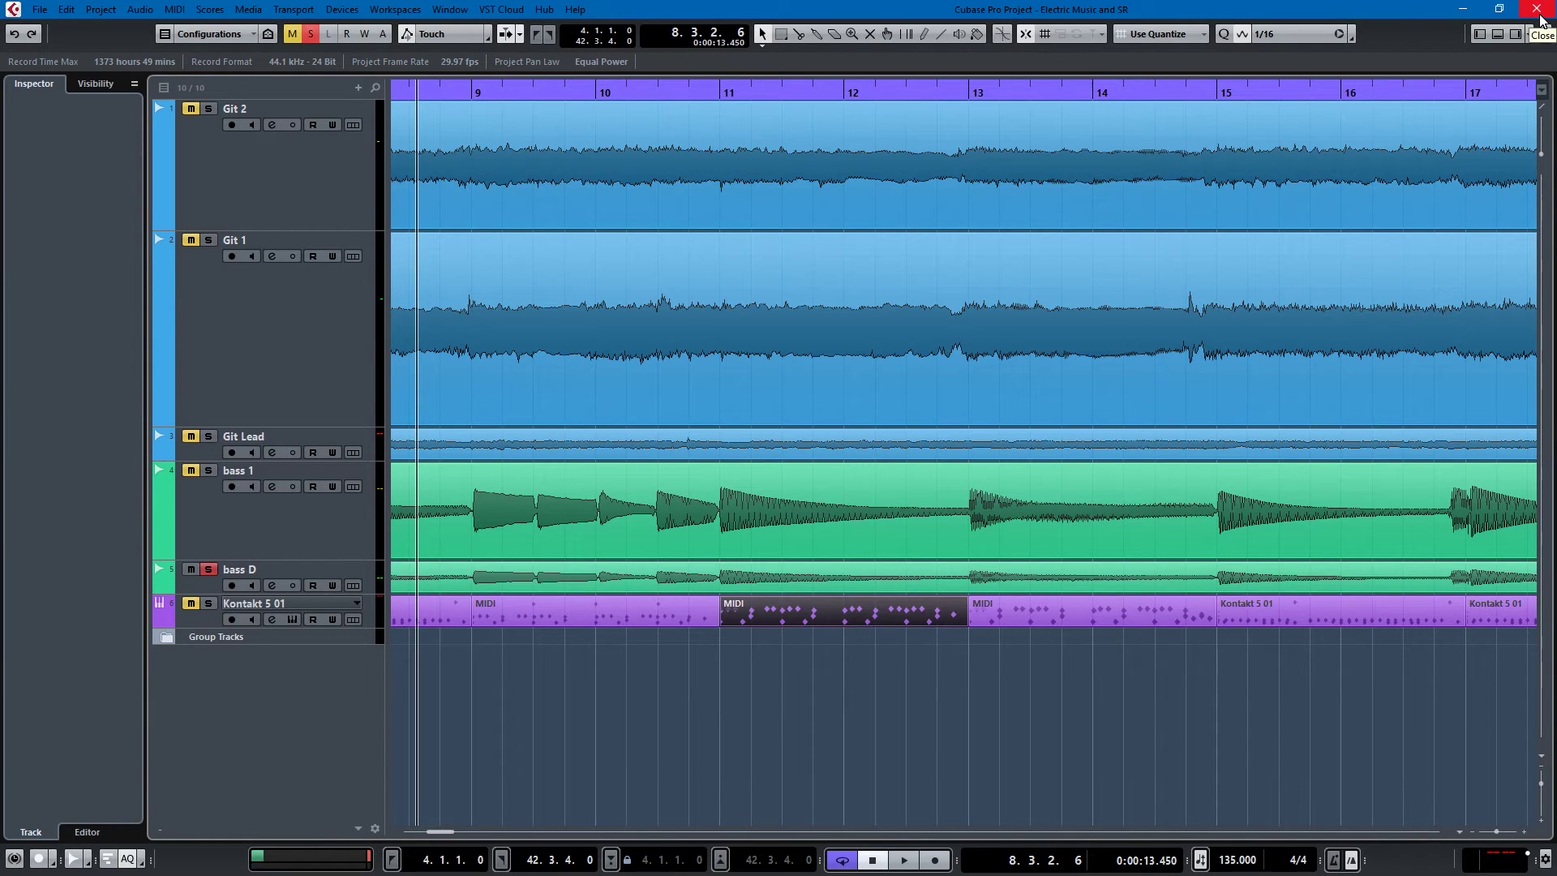
pyautogui.press('space')
pyautogui.press('space')
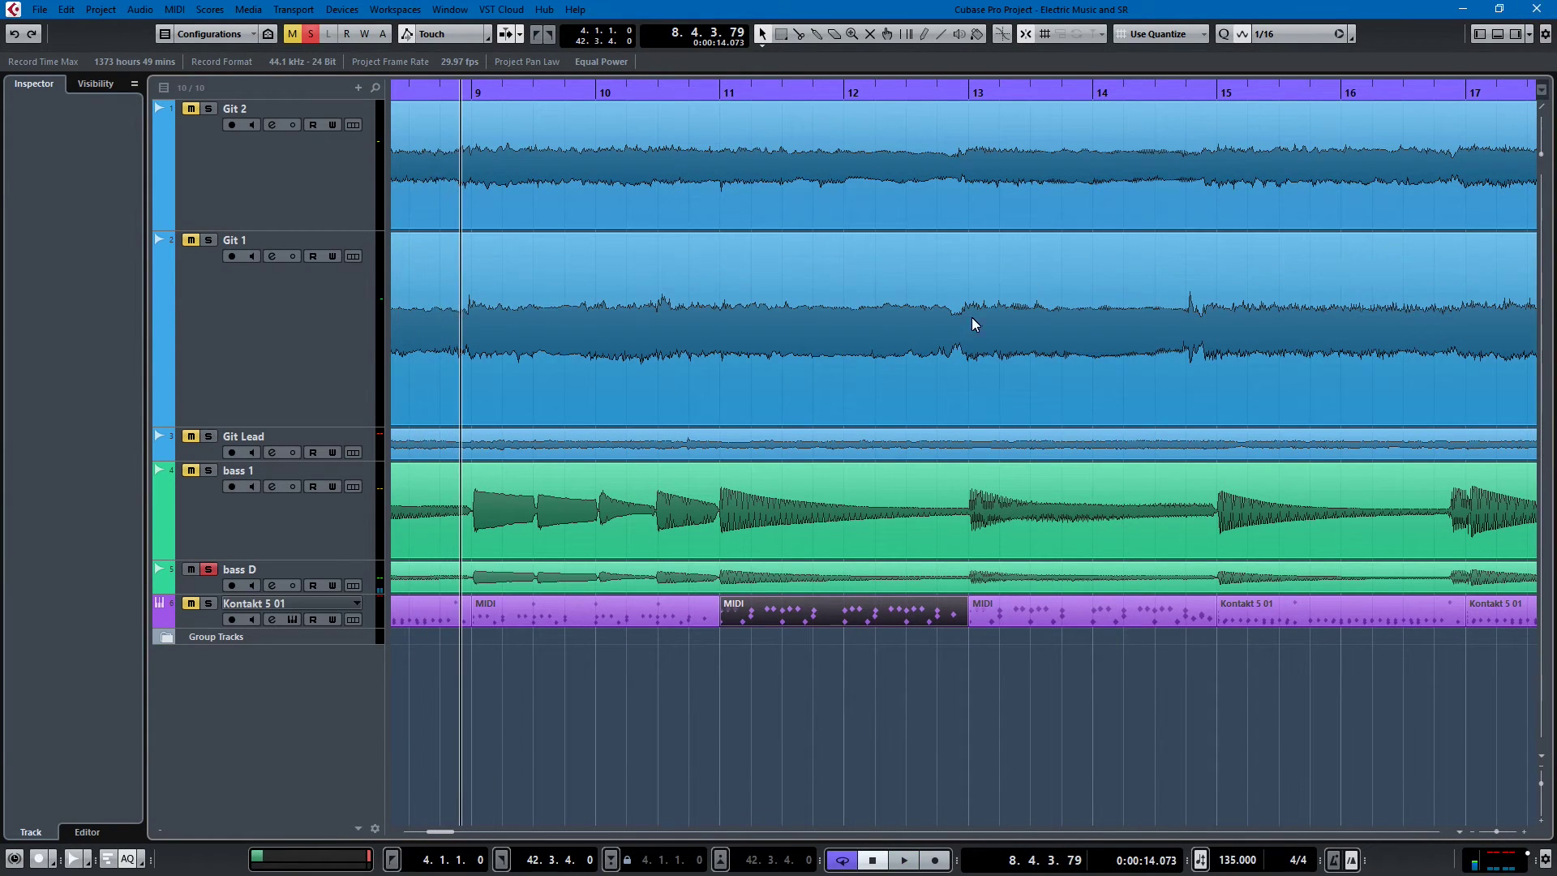
pyautogui.click(209, 570)
pyautogui.press('space')
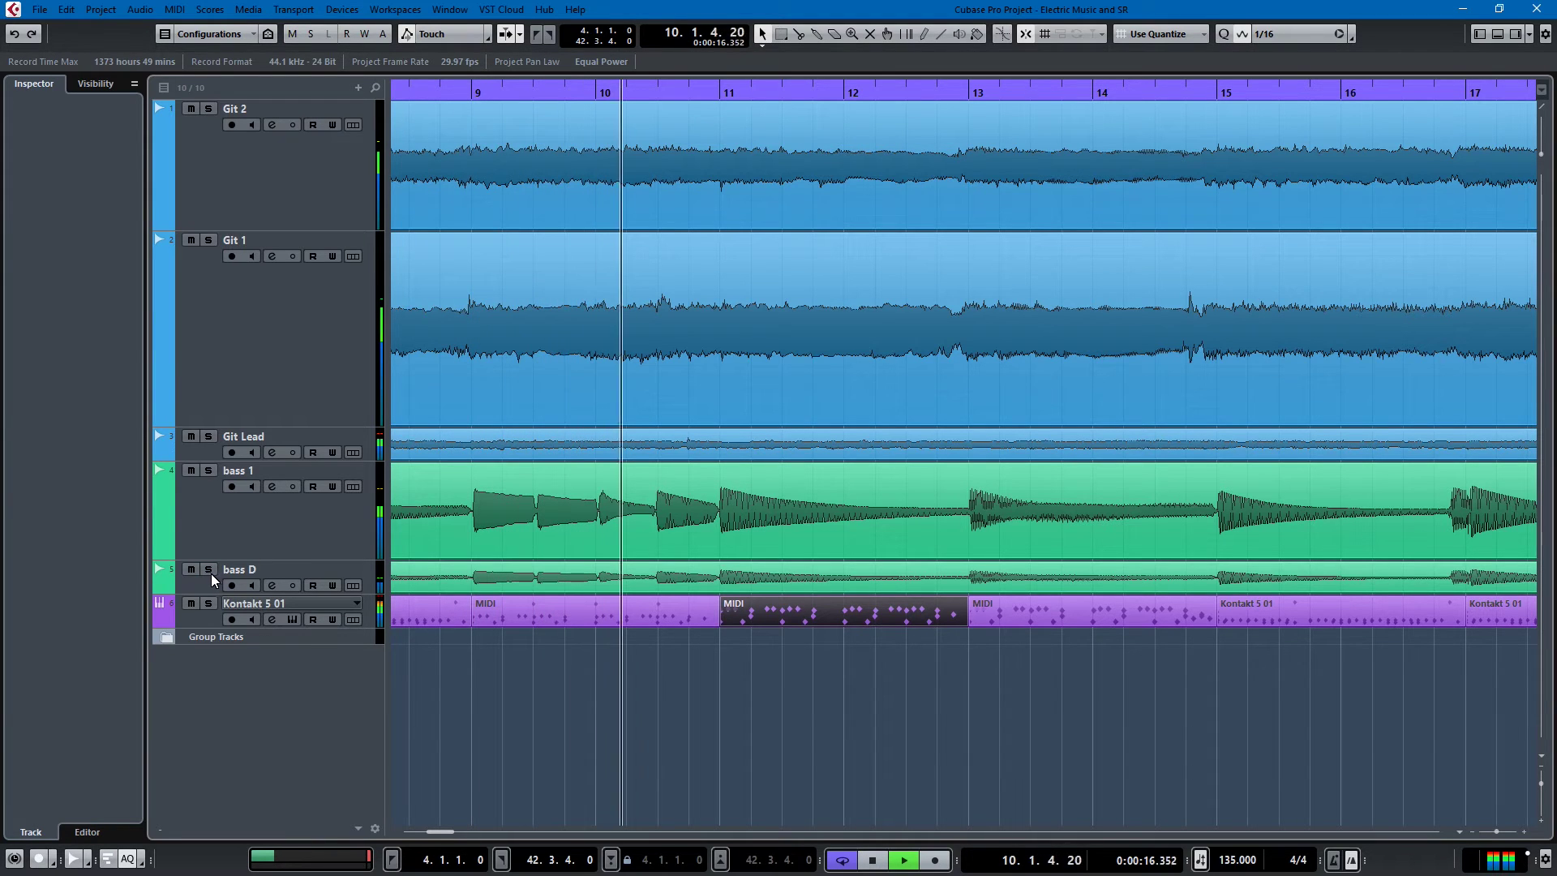
pyautogui.press('space')
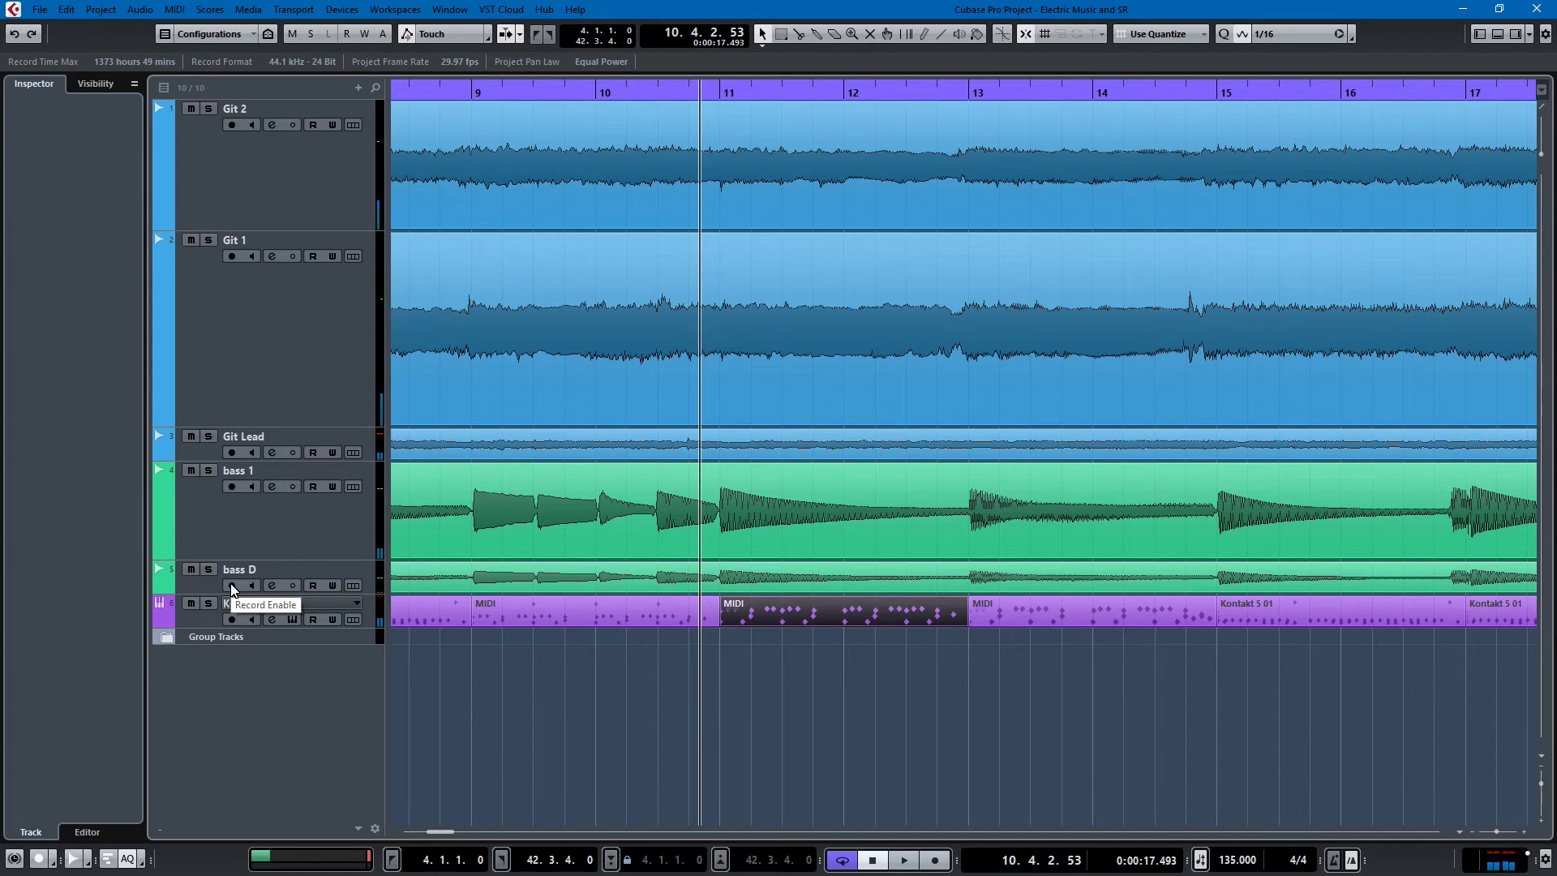
pyautogui.keyDown('ctrl'); pyautogui.scroll(-1, 1186, 720); pyautogui.keyUp('ctrl')
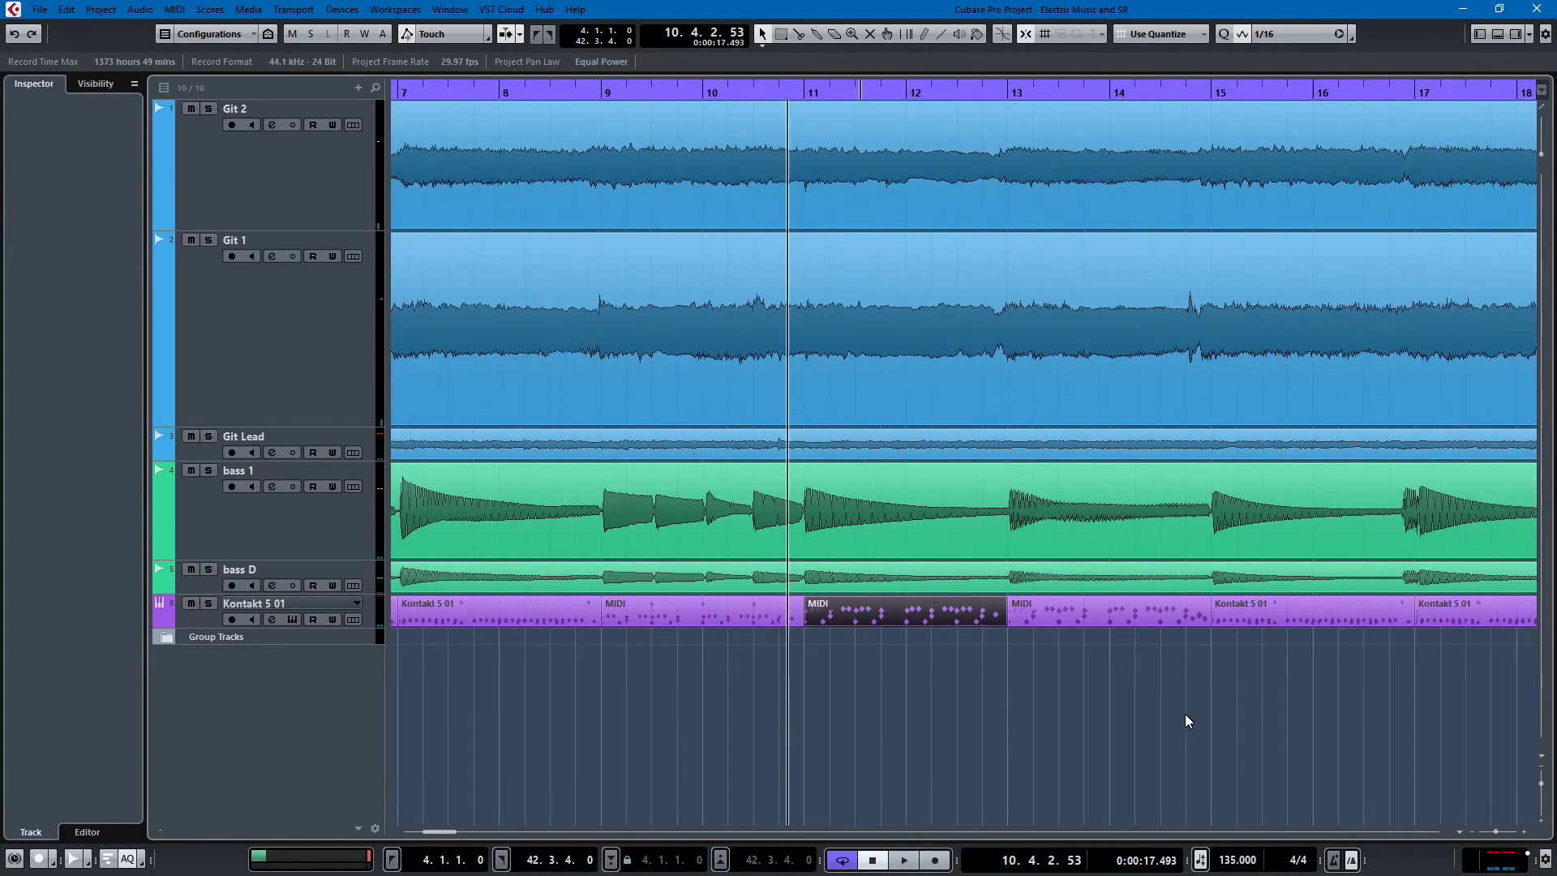
pyautogui.keyDown('ctrl'); pyautogui.scroll(-4, 1186, 720); pyautogui.keyUp('ctrl')
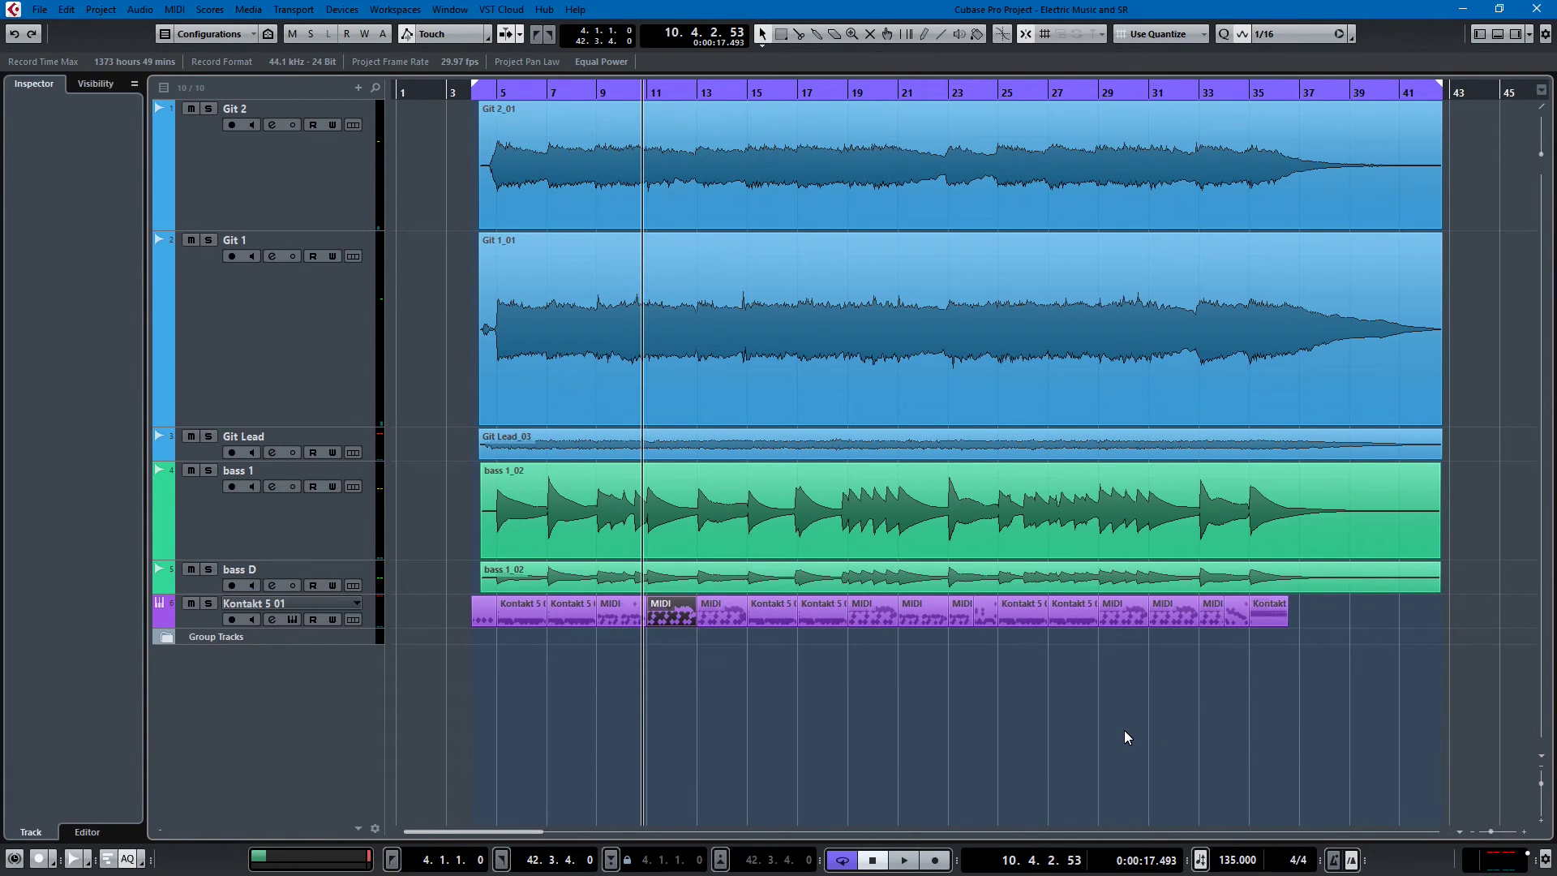
# Step: Enlarge the Git Lead track, switch its Inspector from EQ to Inserts, and open the VST Amp Rack editor
pyautogui.click(199, 456)
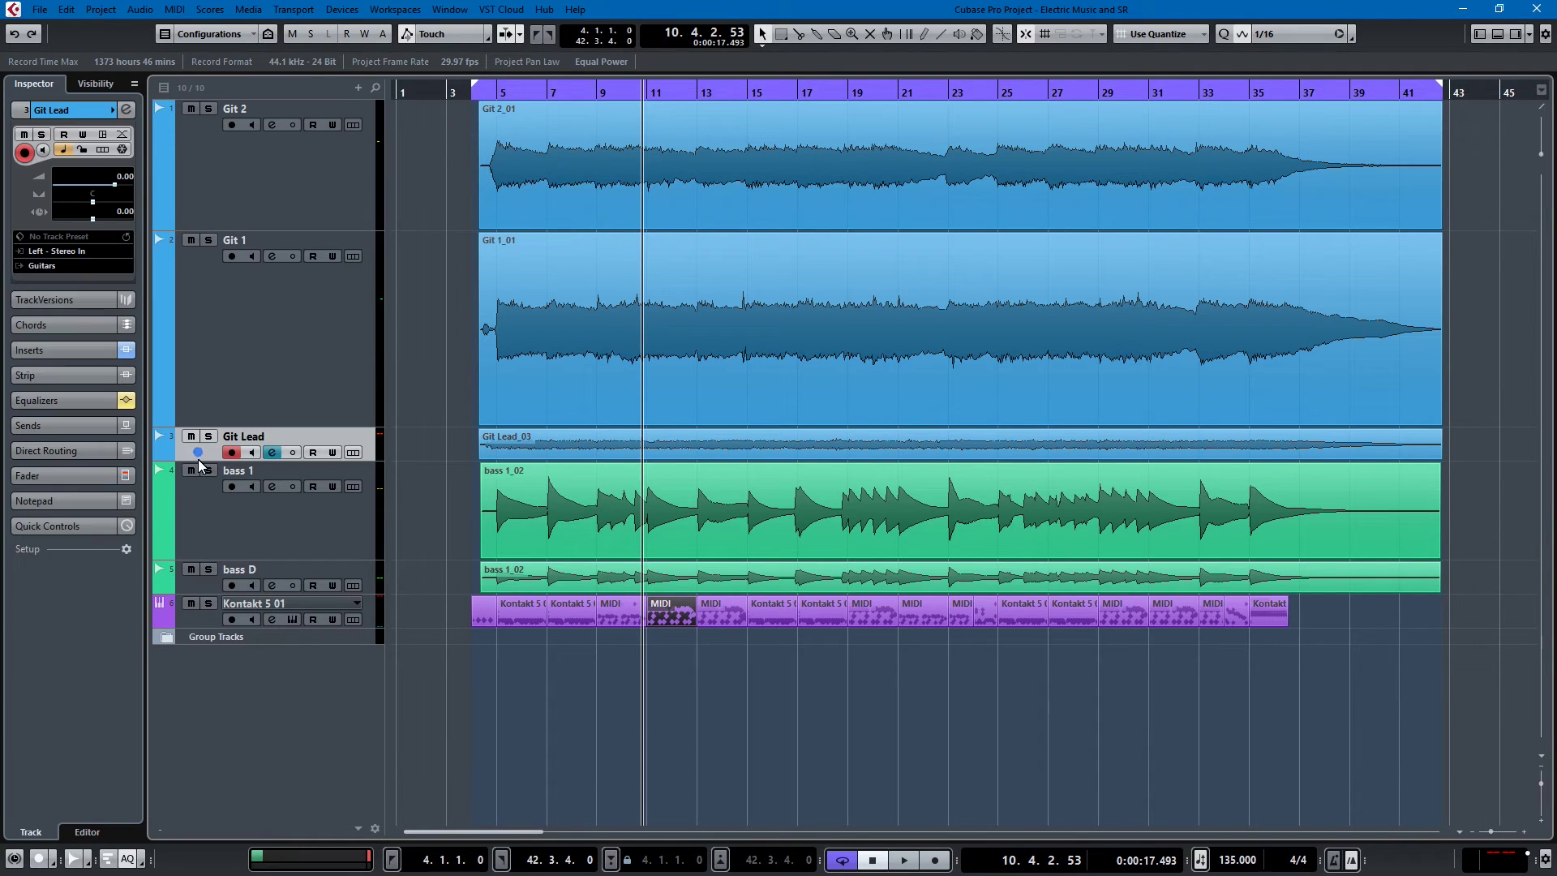
pyautogui.moveTo(201, 461); pyautogui.dragTo(201, 654)
pyautogui.click(47, 400)
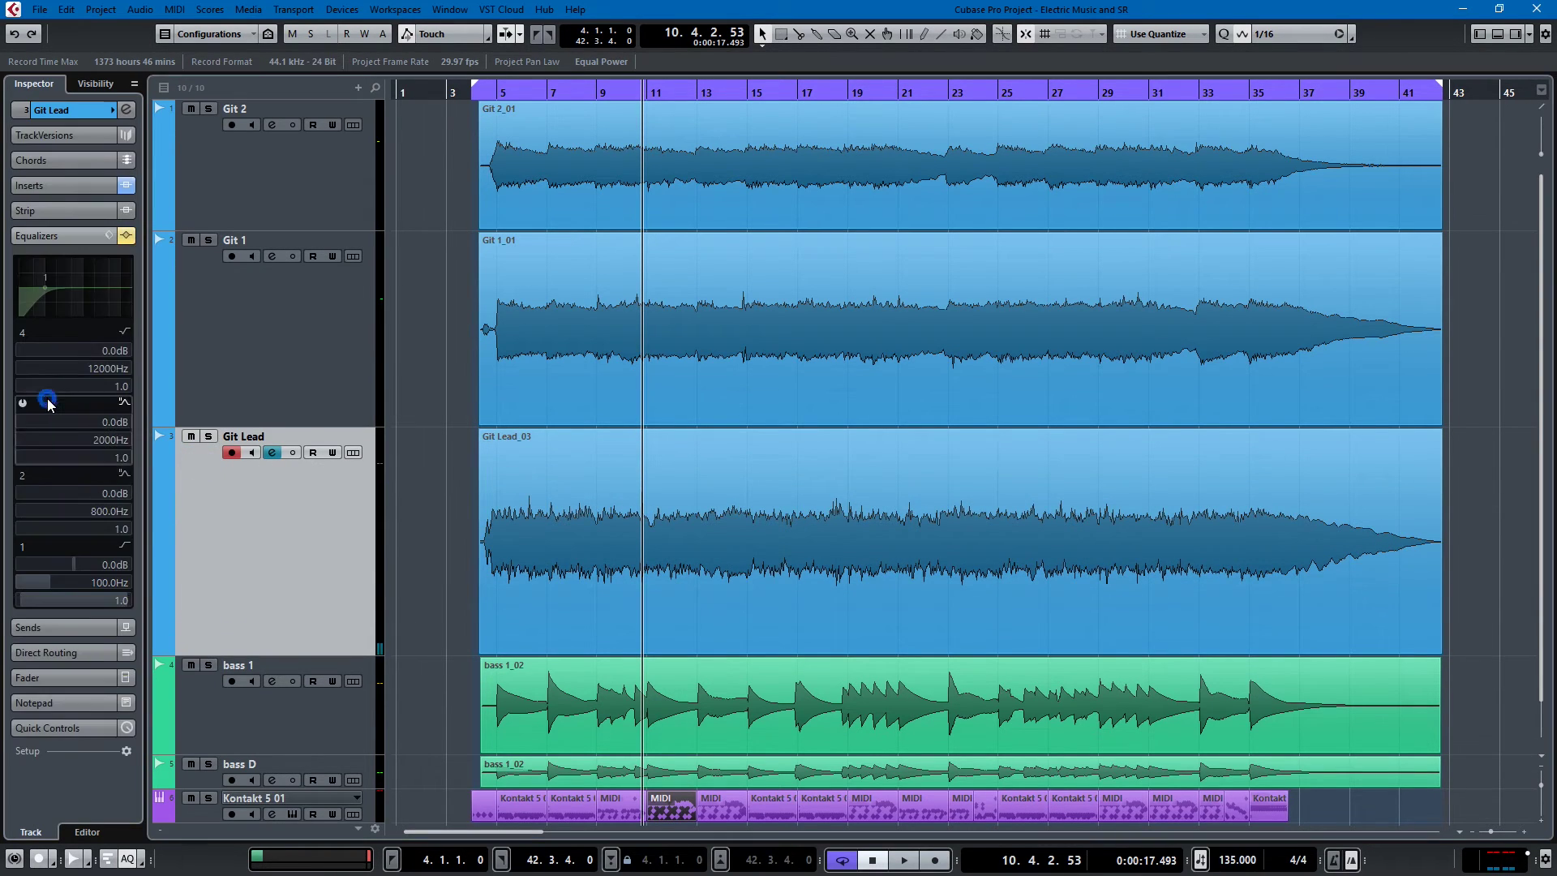
pyautogui.click(126, 236)
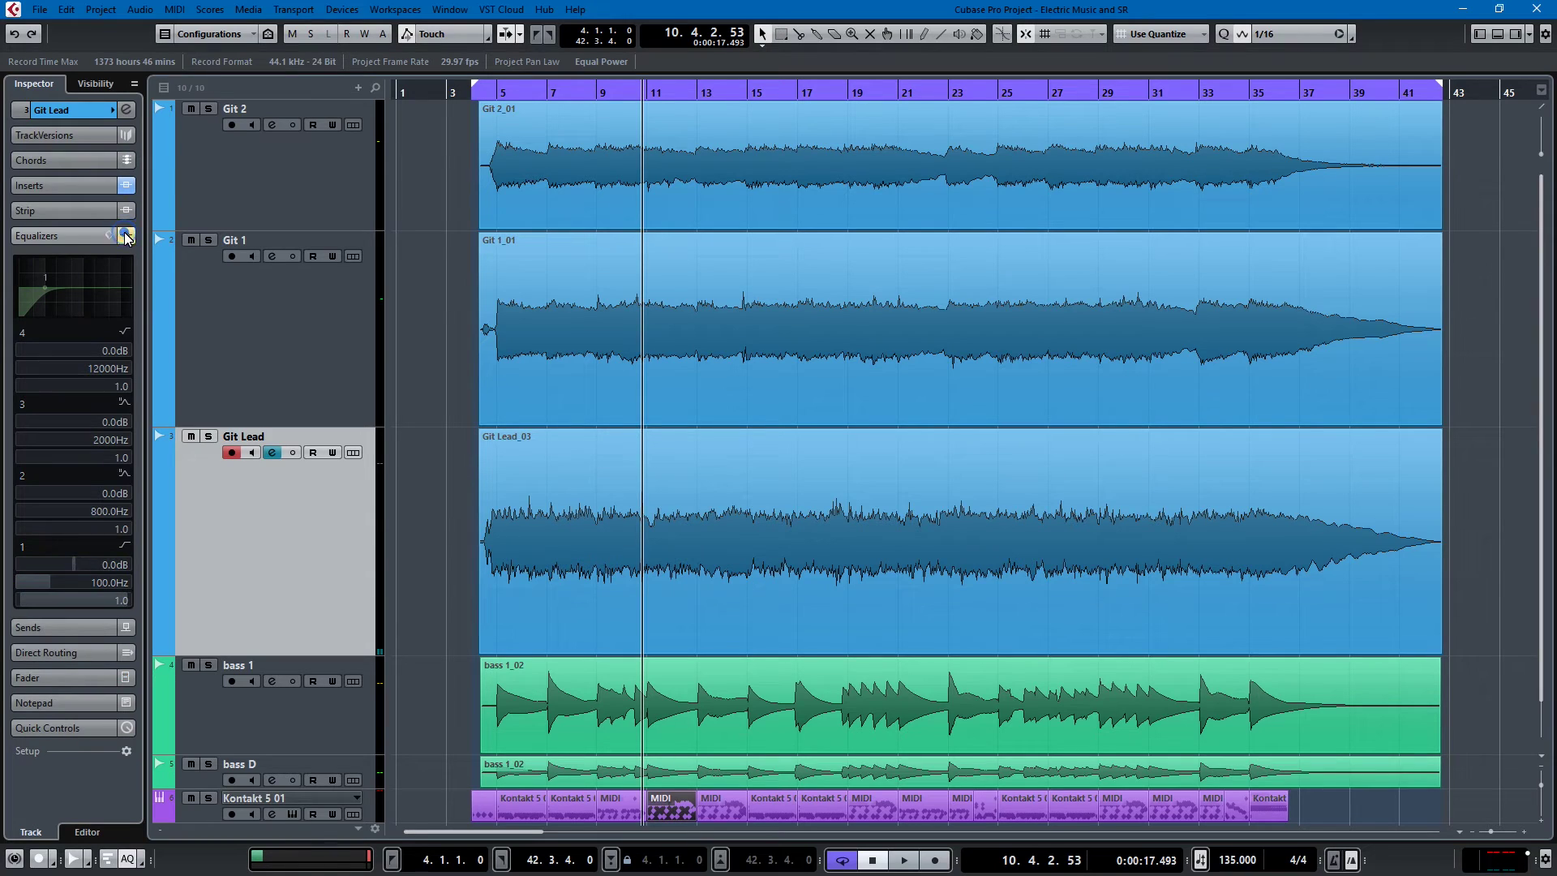
pyautogui.click(56, 231)
pyautogui.click(71, 187)
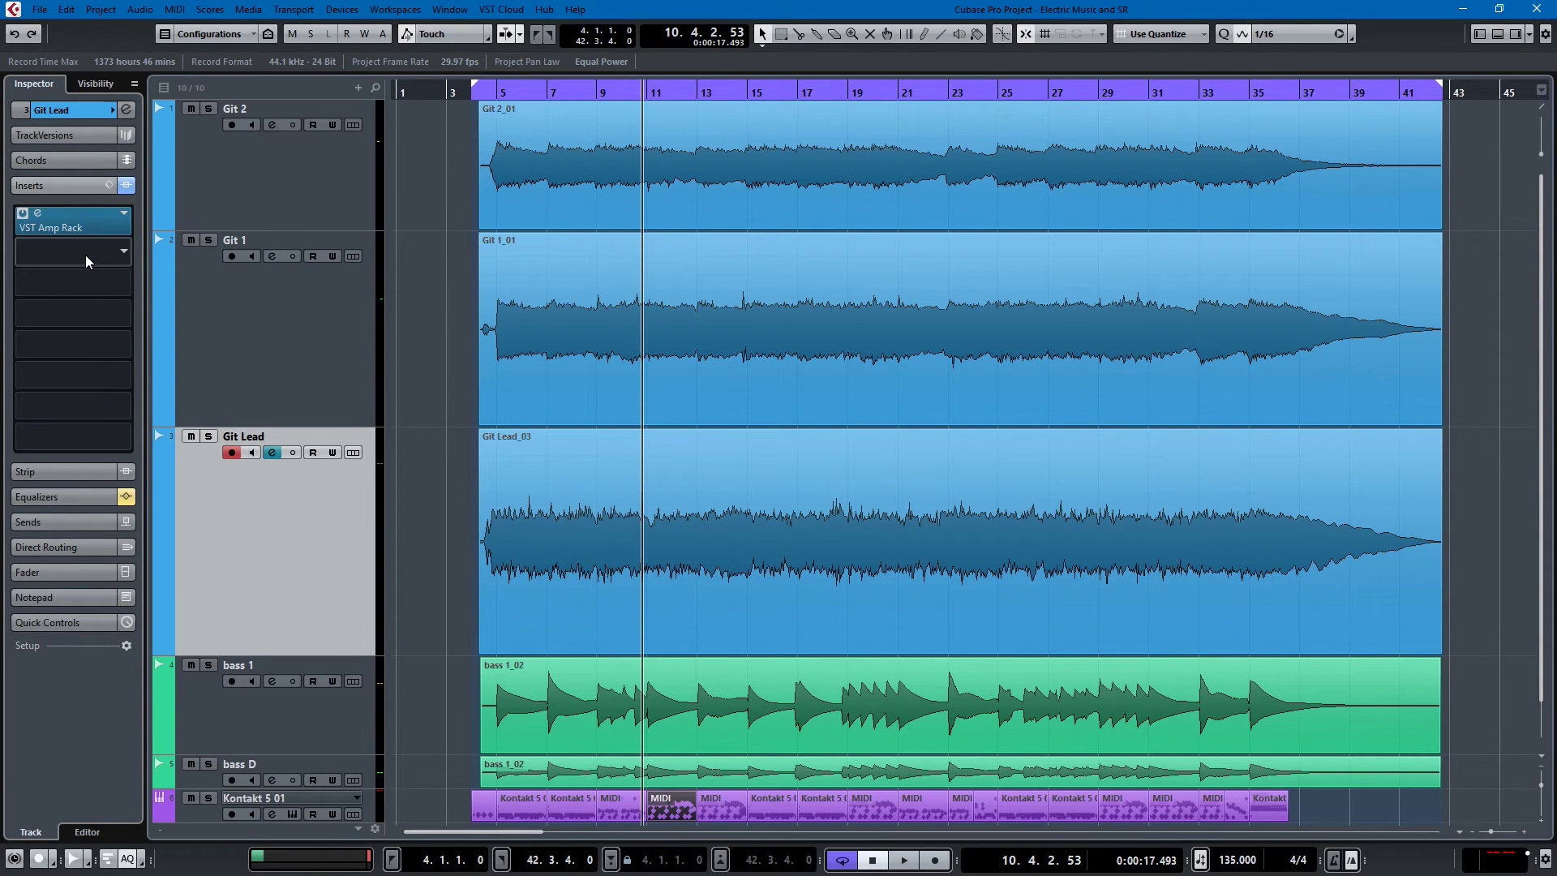
pyautogui.doubleClick(94, 225)
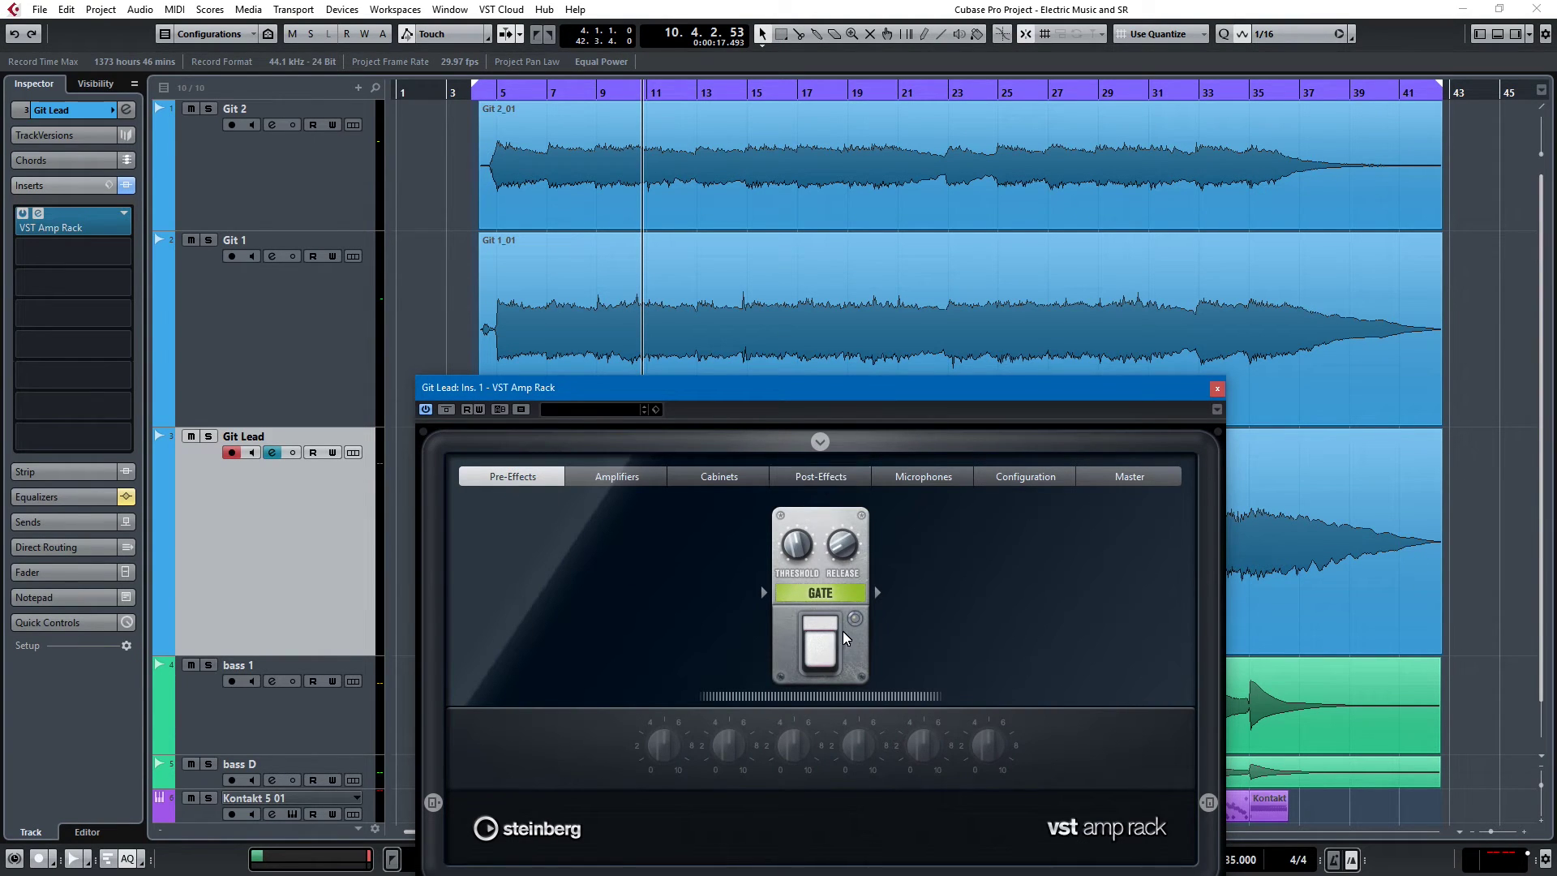
# Step: Browse the Amp Rack's post-amp, pre-amp and amplifier pages, ending on the Delay pedal
pyautogui.click(820, 479)
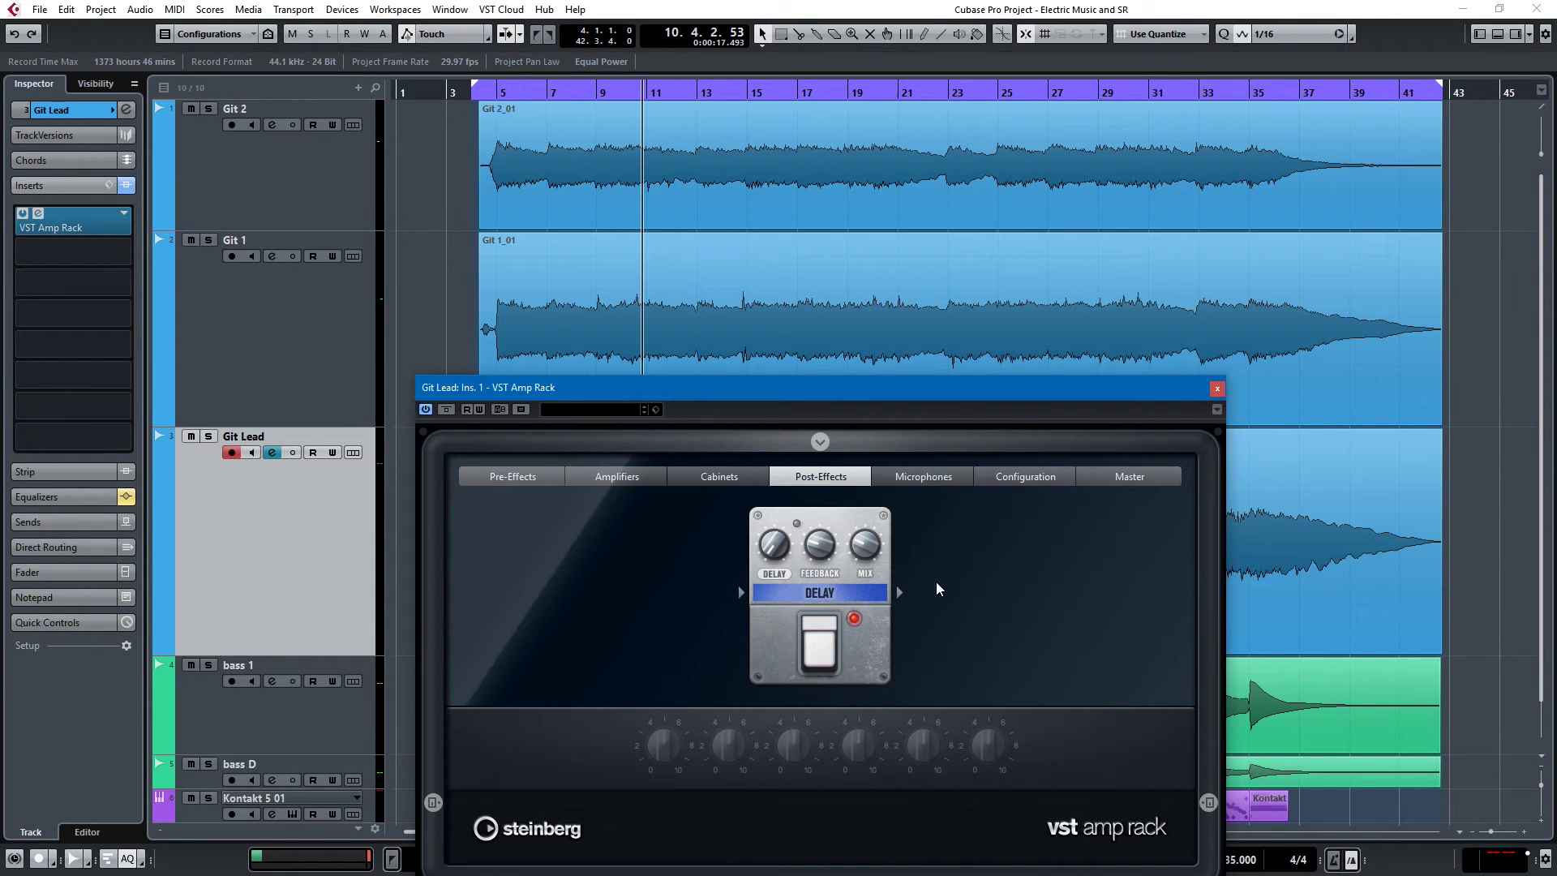
pyautogui.click(513, 476)
pyautogui.click(820, 476)
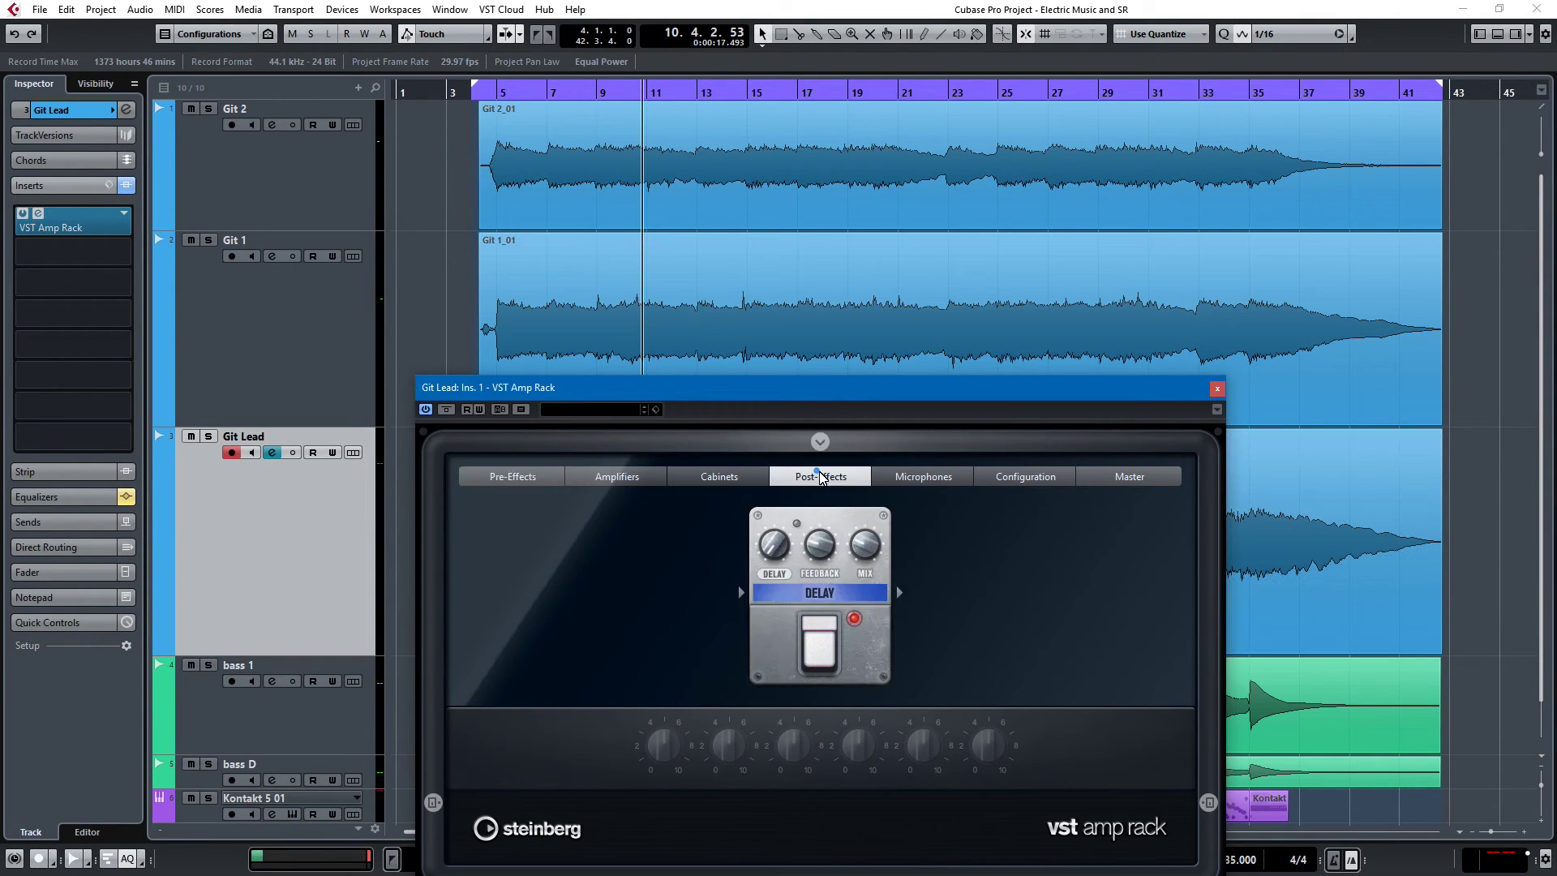
pyautogui.click(614, 479)
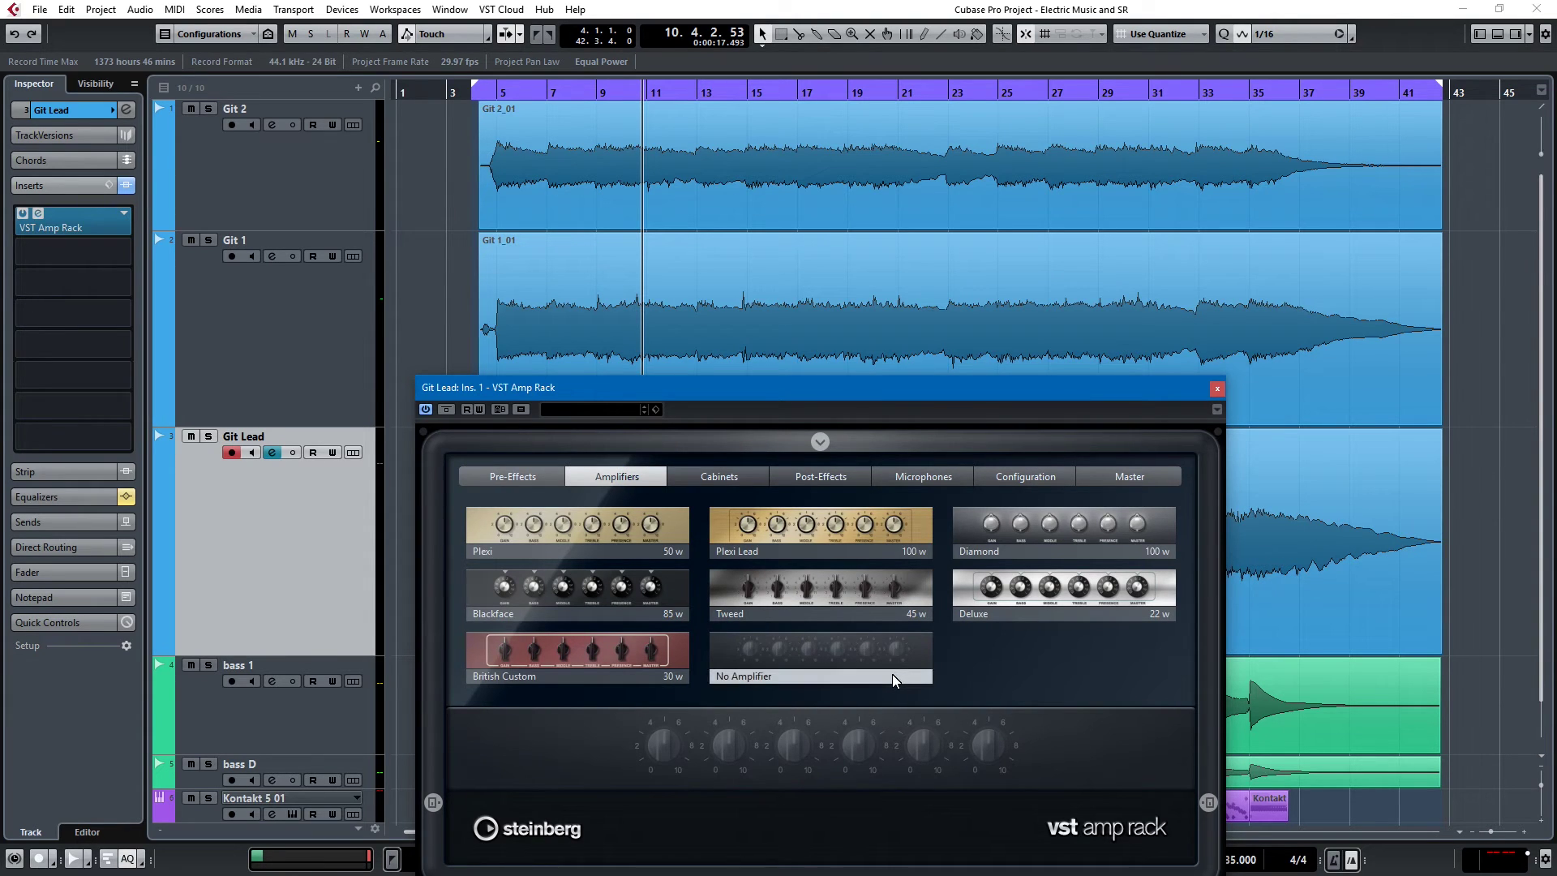
pyautogui.click(800, 478)
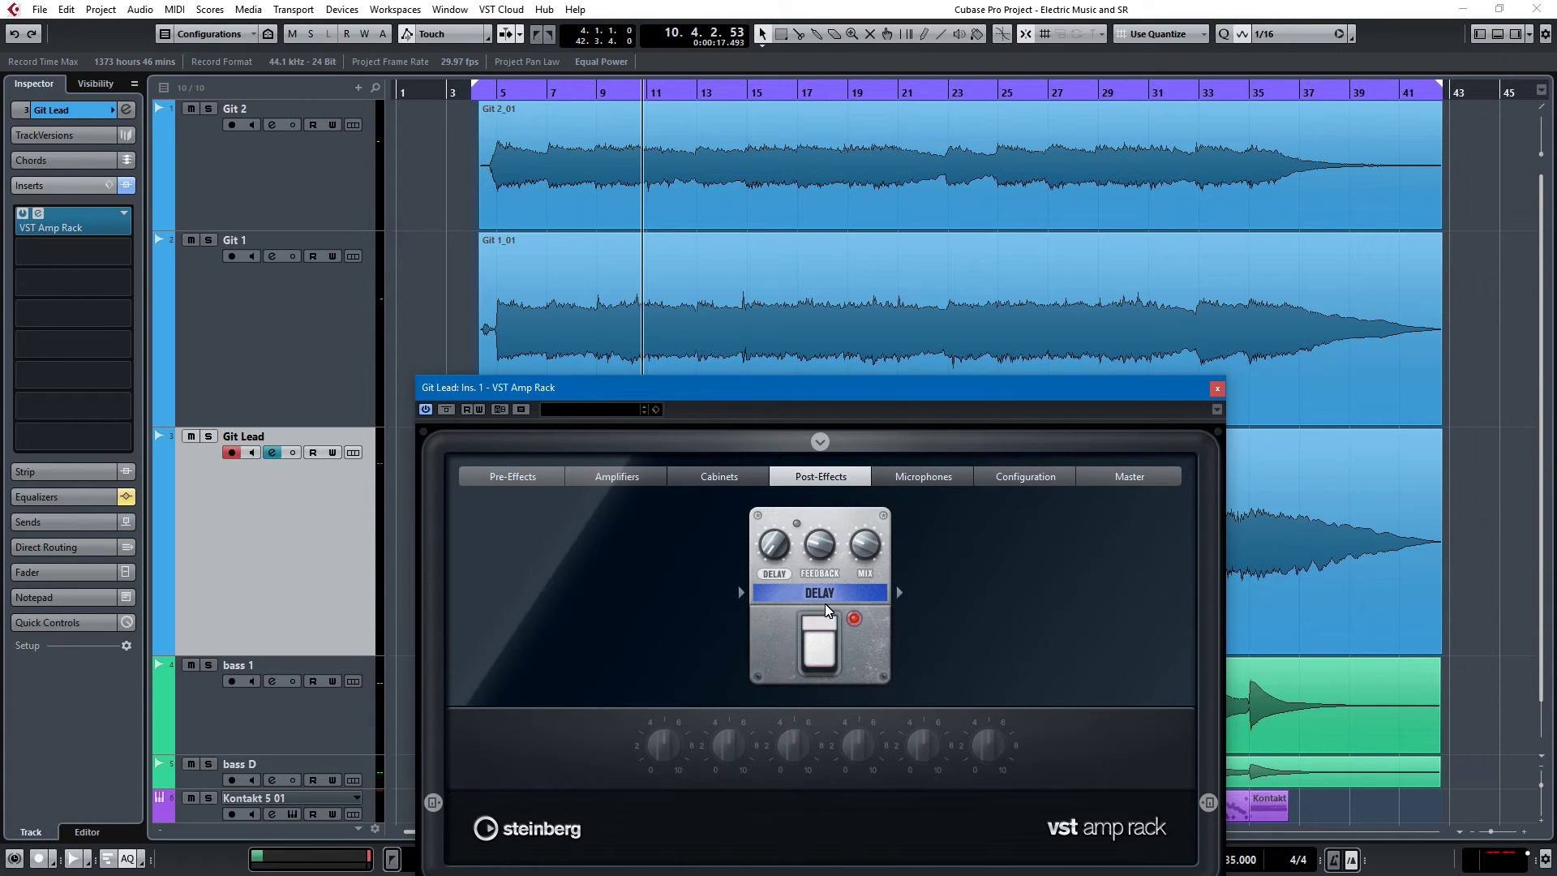
pyautogui.moveTo(776, 549)
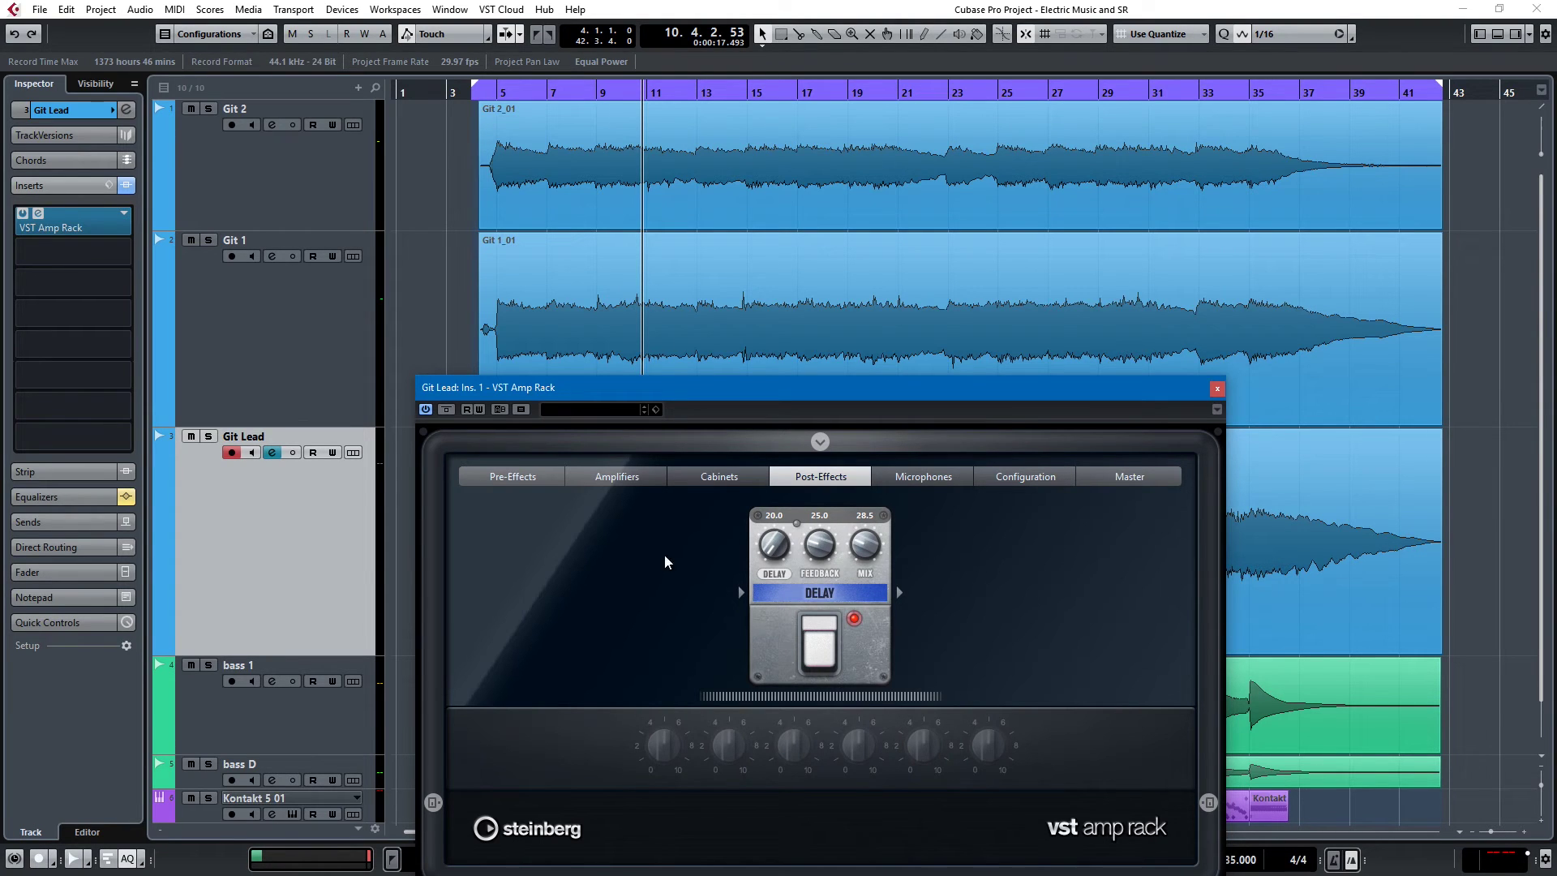
# Step: Solo Git Lead, compare the Delay pedal bypassed and on, leave it on, and close the editor
pyautogui.click(209, 438)
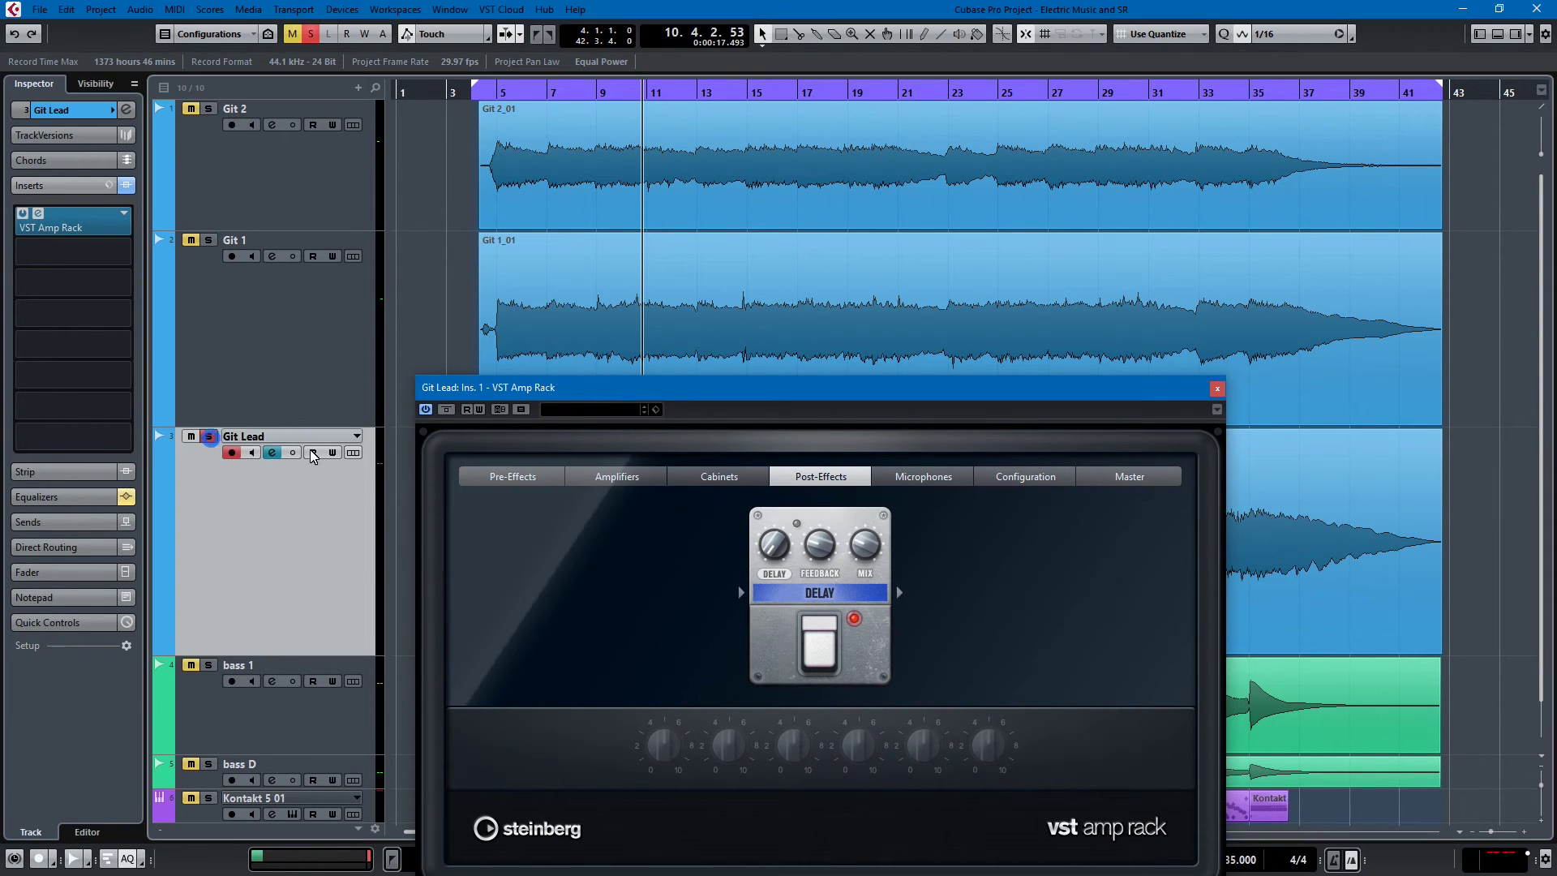
pyautogui.click(820, 657)
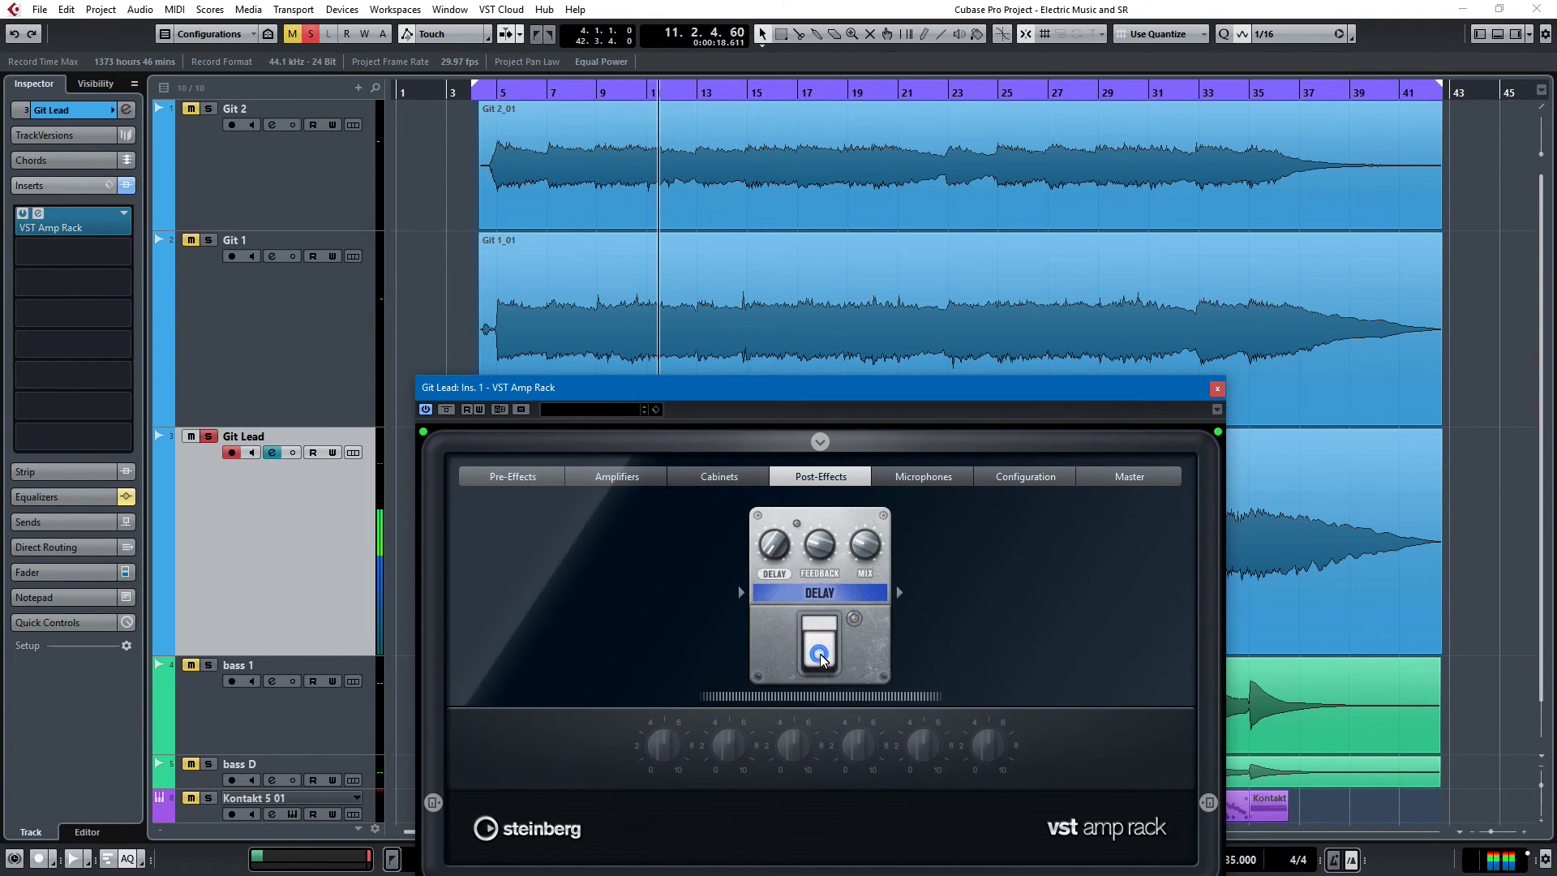
pyautogui.click(821, 656)
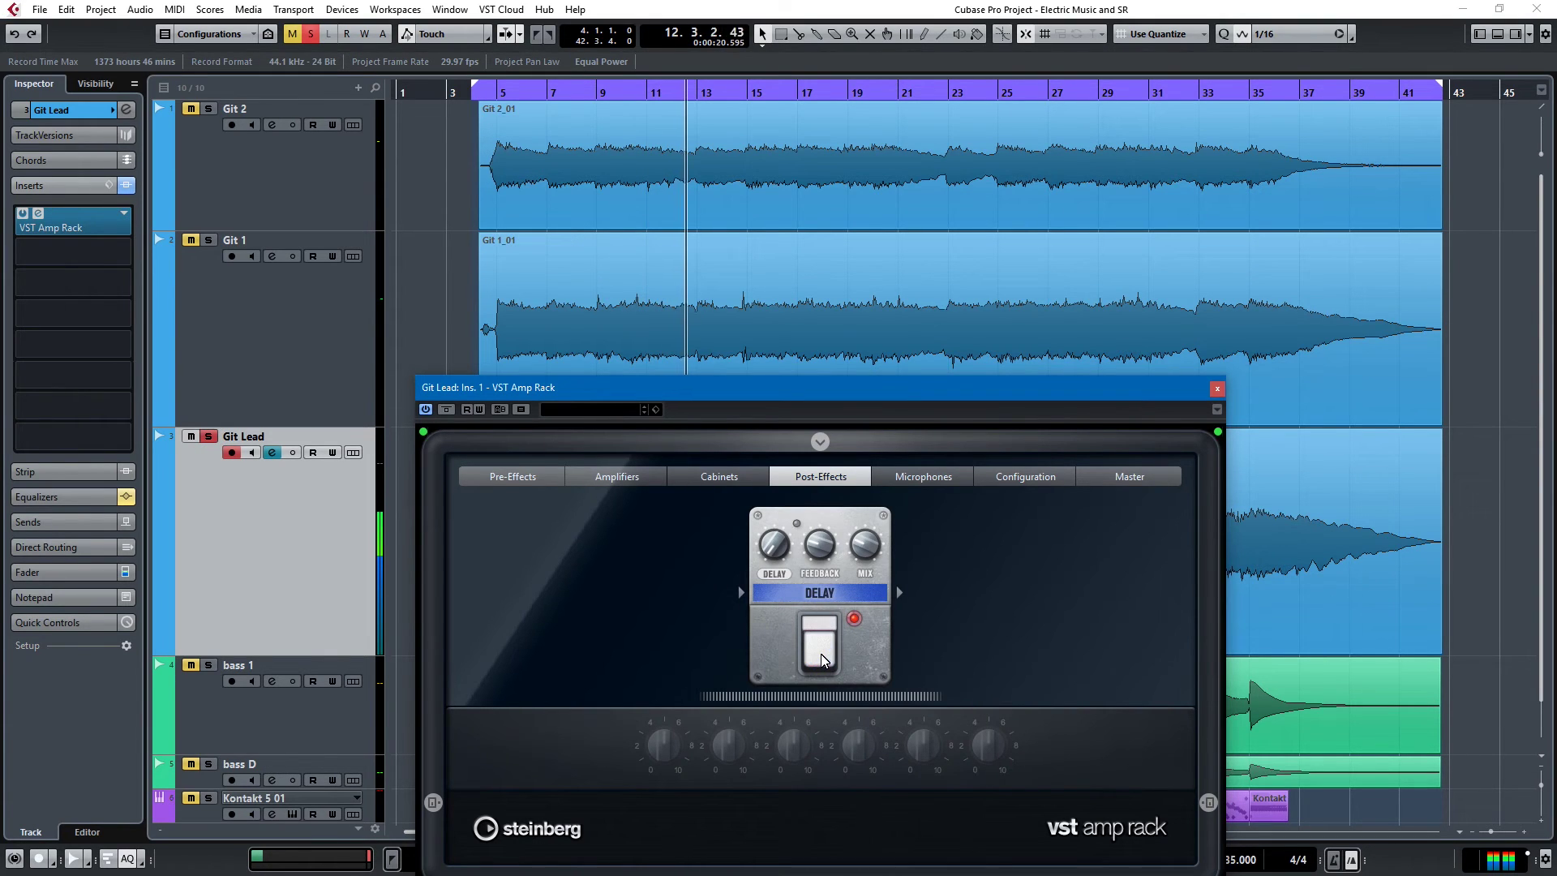
pyautogui.click(821, 657)
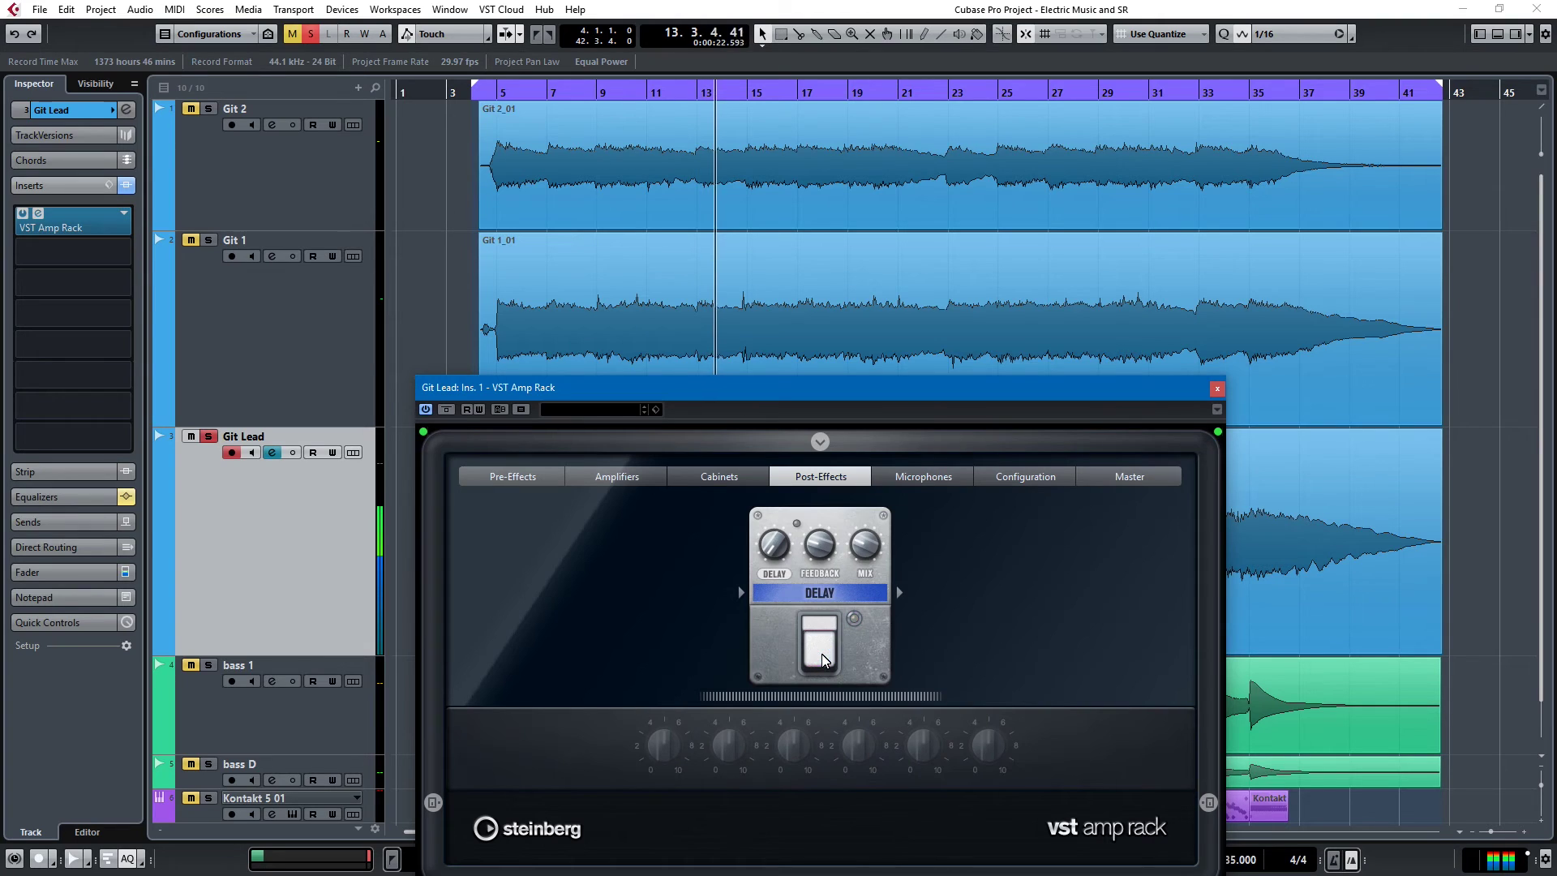
pyautogui.click(820, 657)
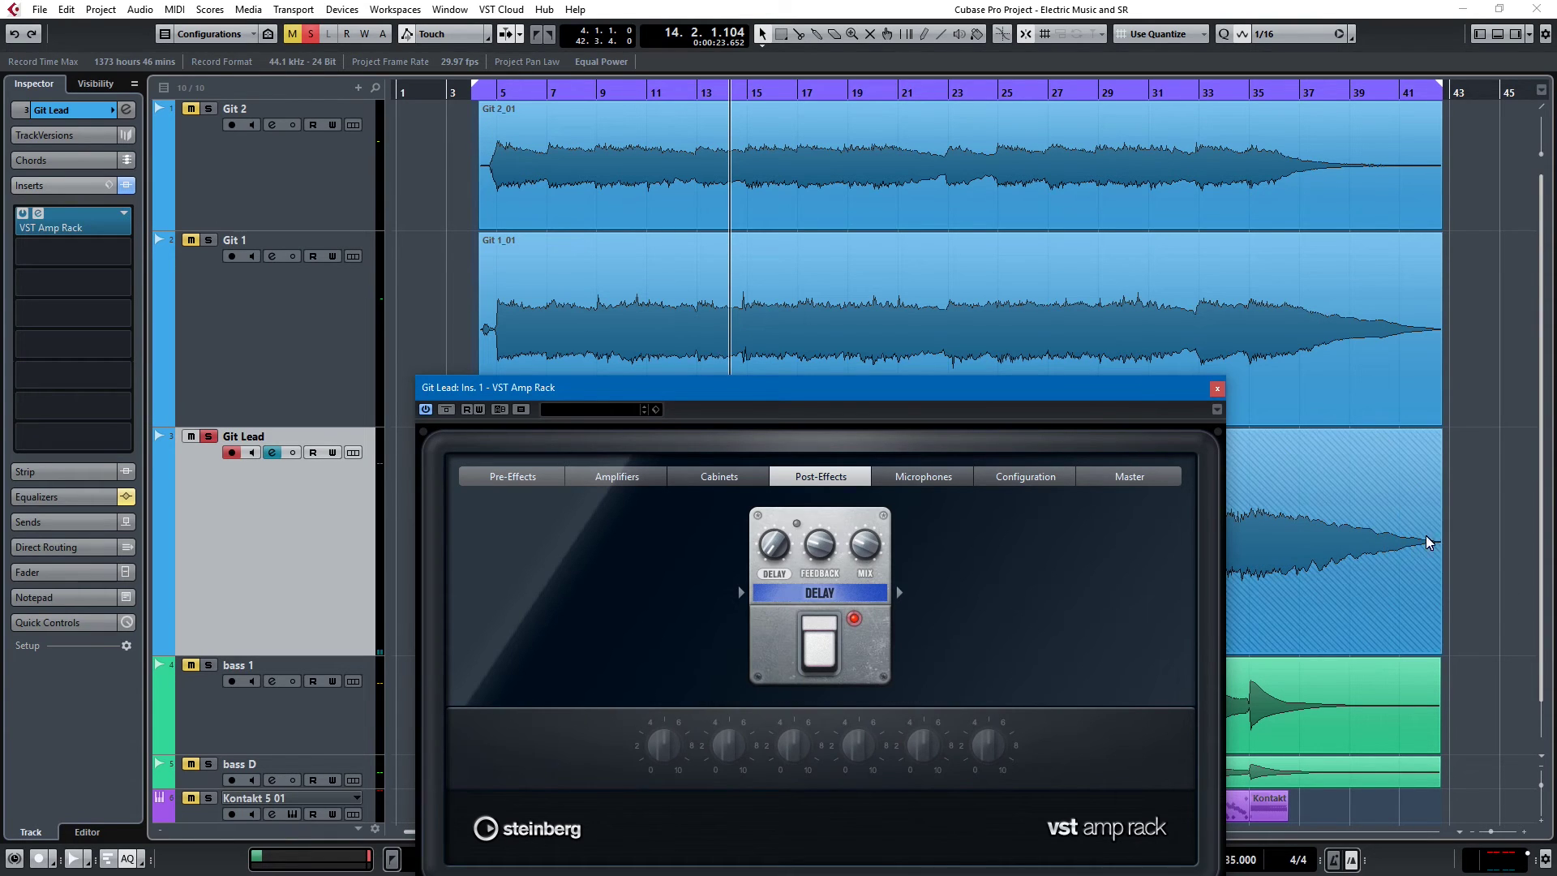
pyautogui.click(1216, 392)
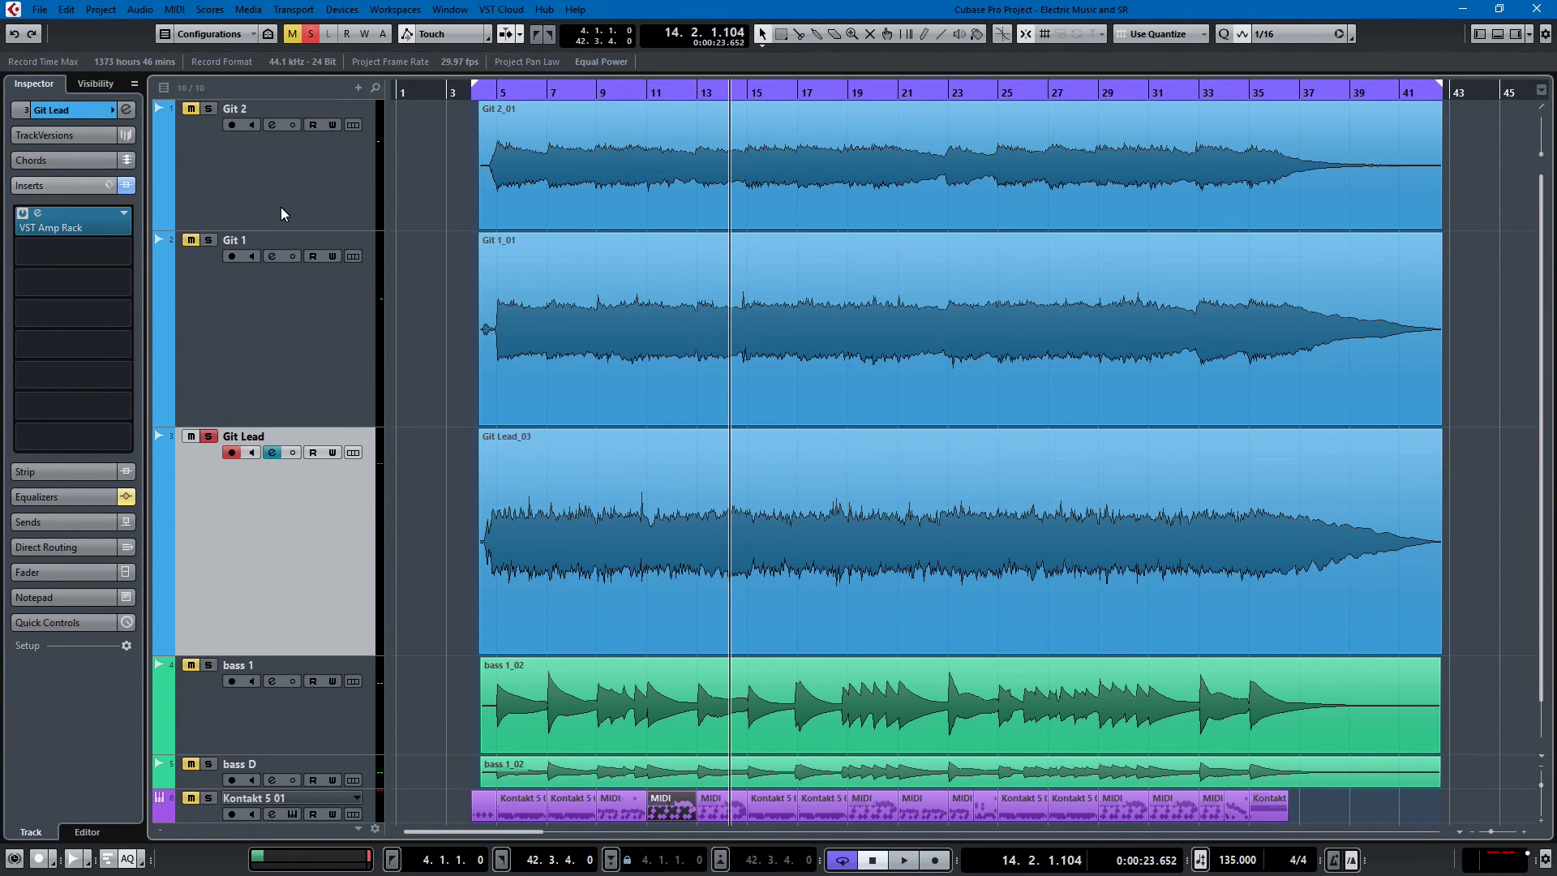
# Step: Select the Git Lead event and reopen the MixConsole to view the Mixbus insert chain
pyautogui.press('F3')
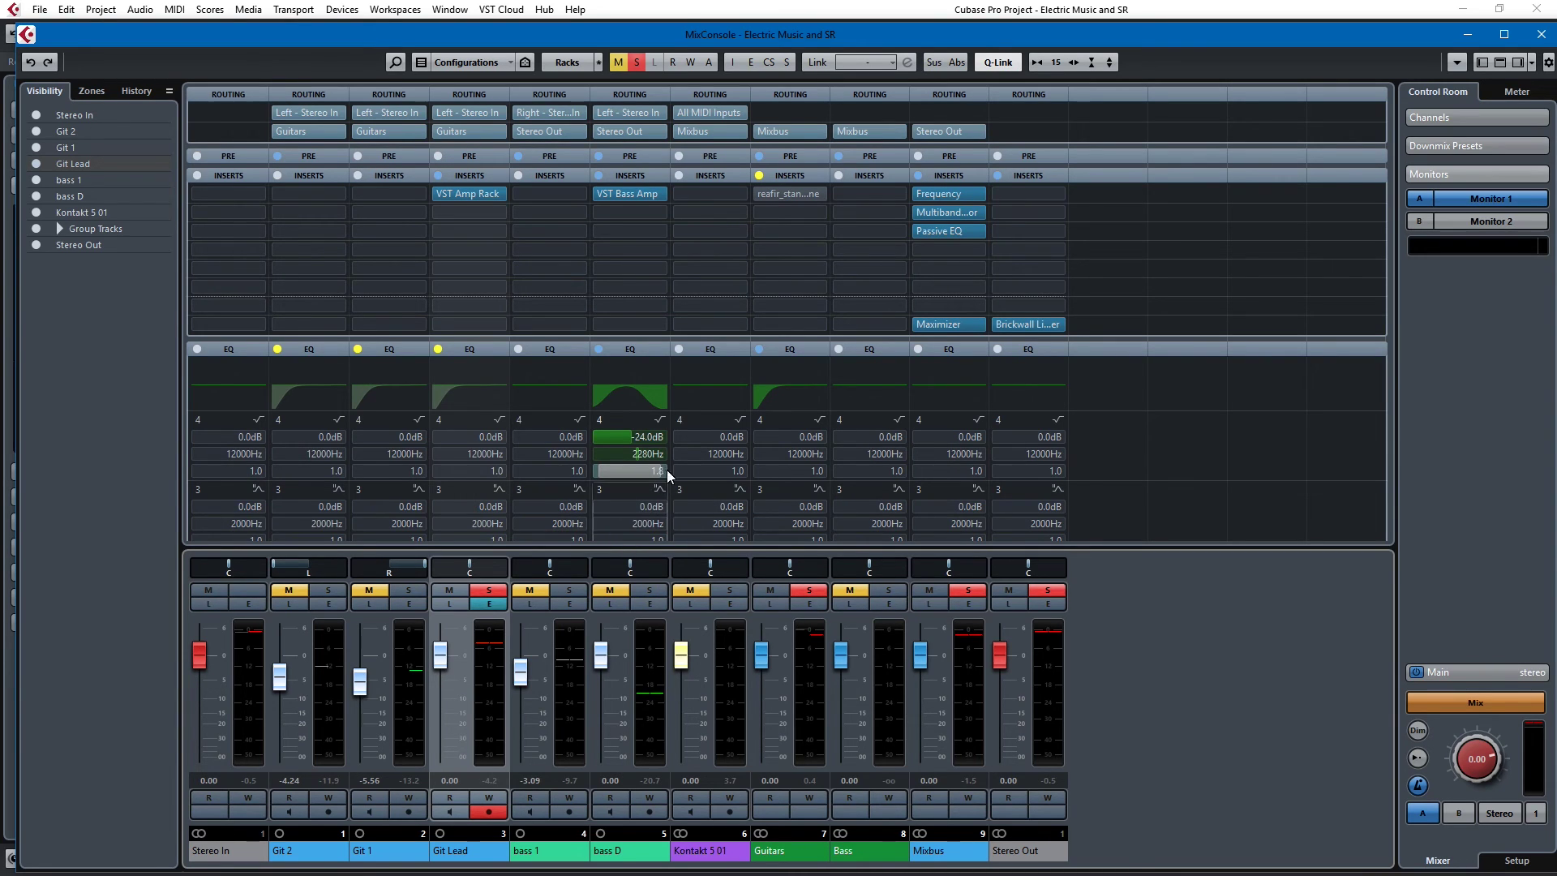
pyautogui.press('F3')
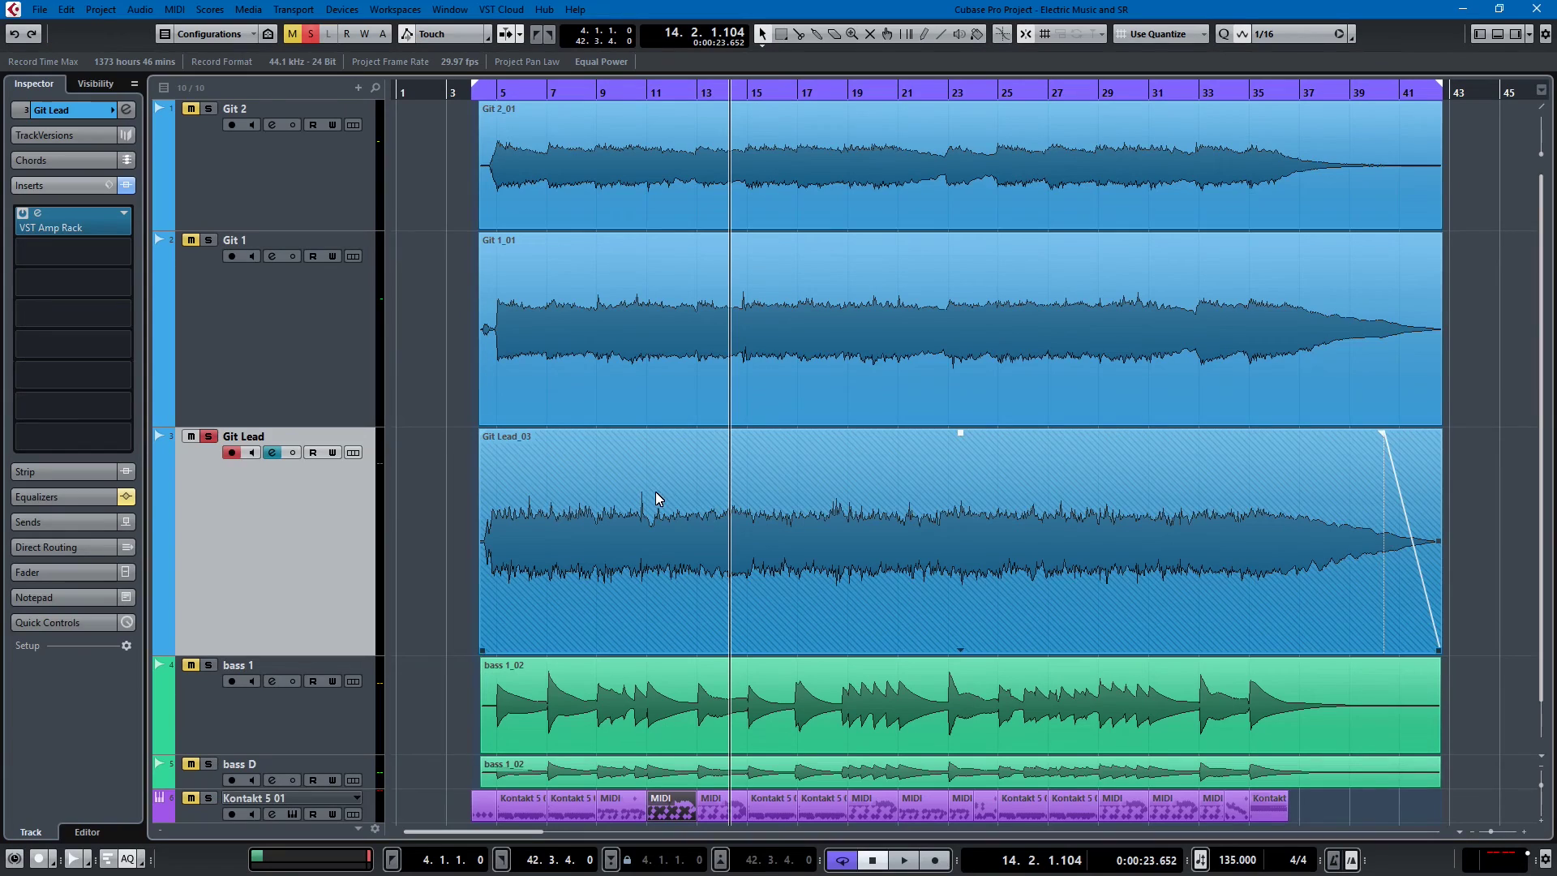
pyautogui.scroll(-1, 416, 425)
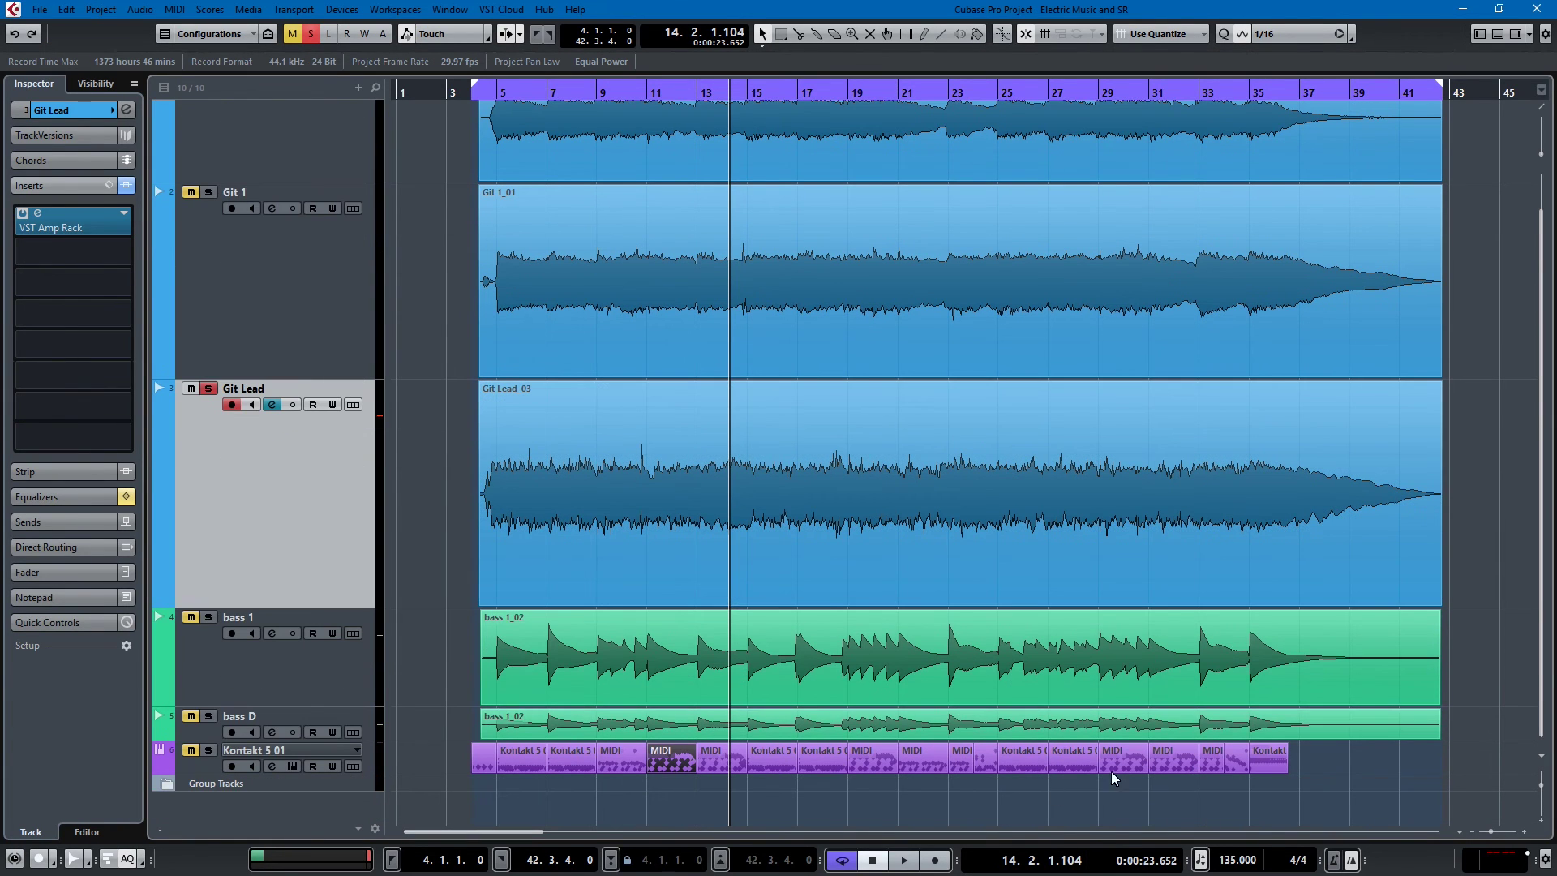
pyautogui.click(839, 599)
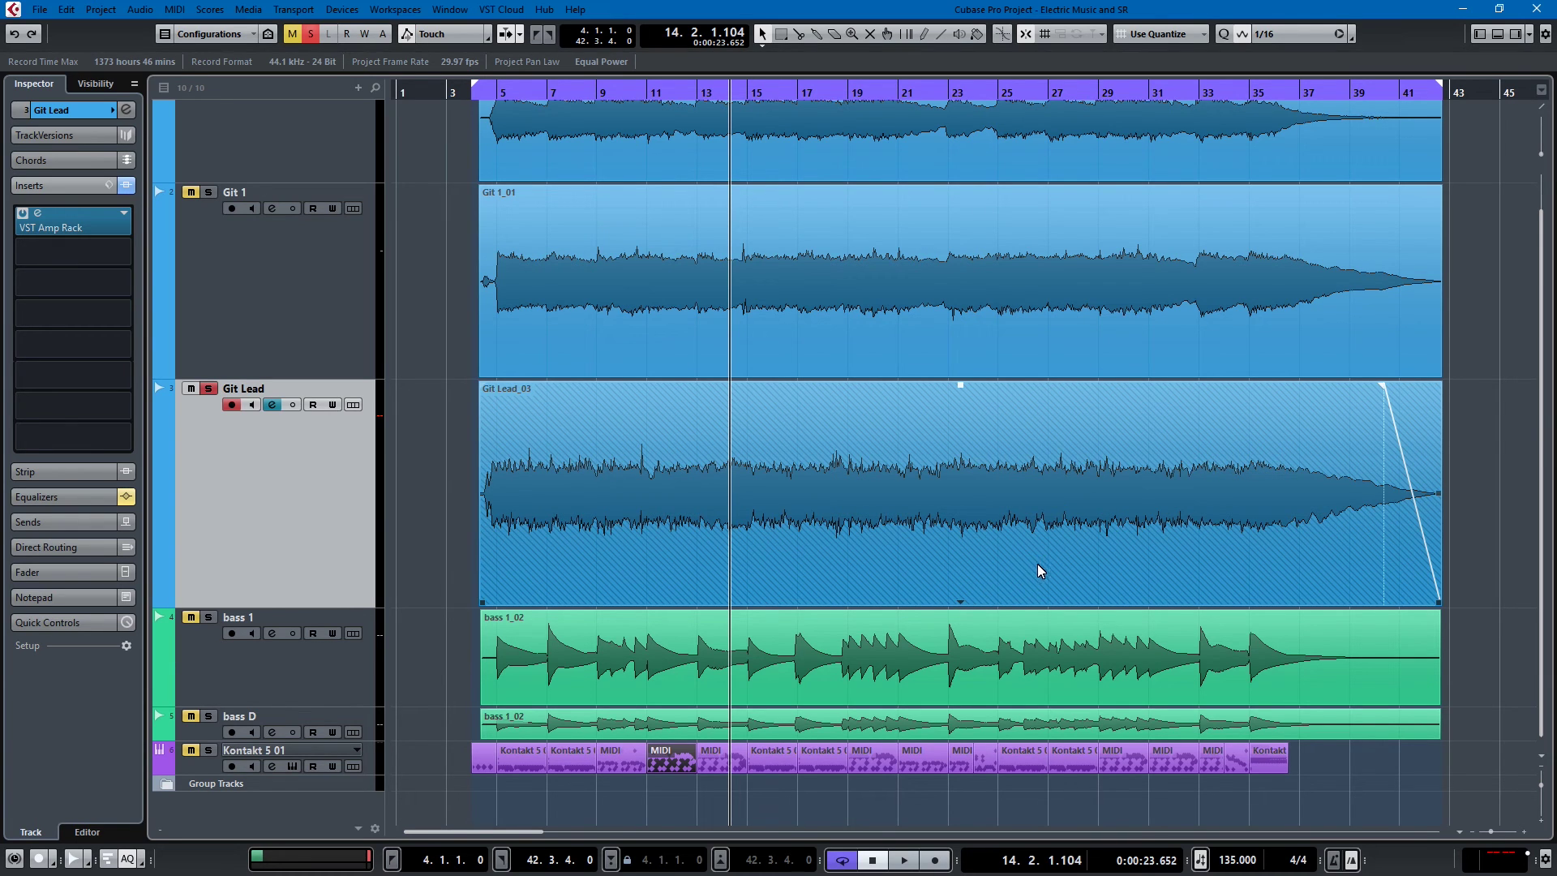
pyautogui.press('F3')
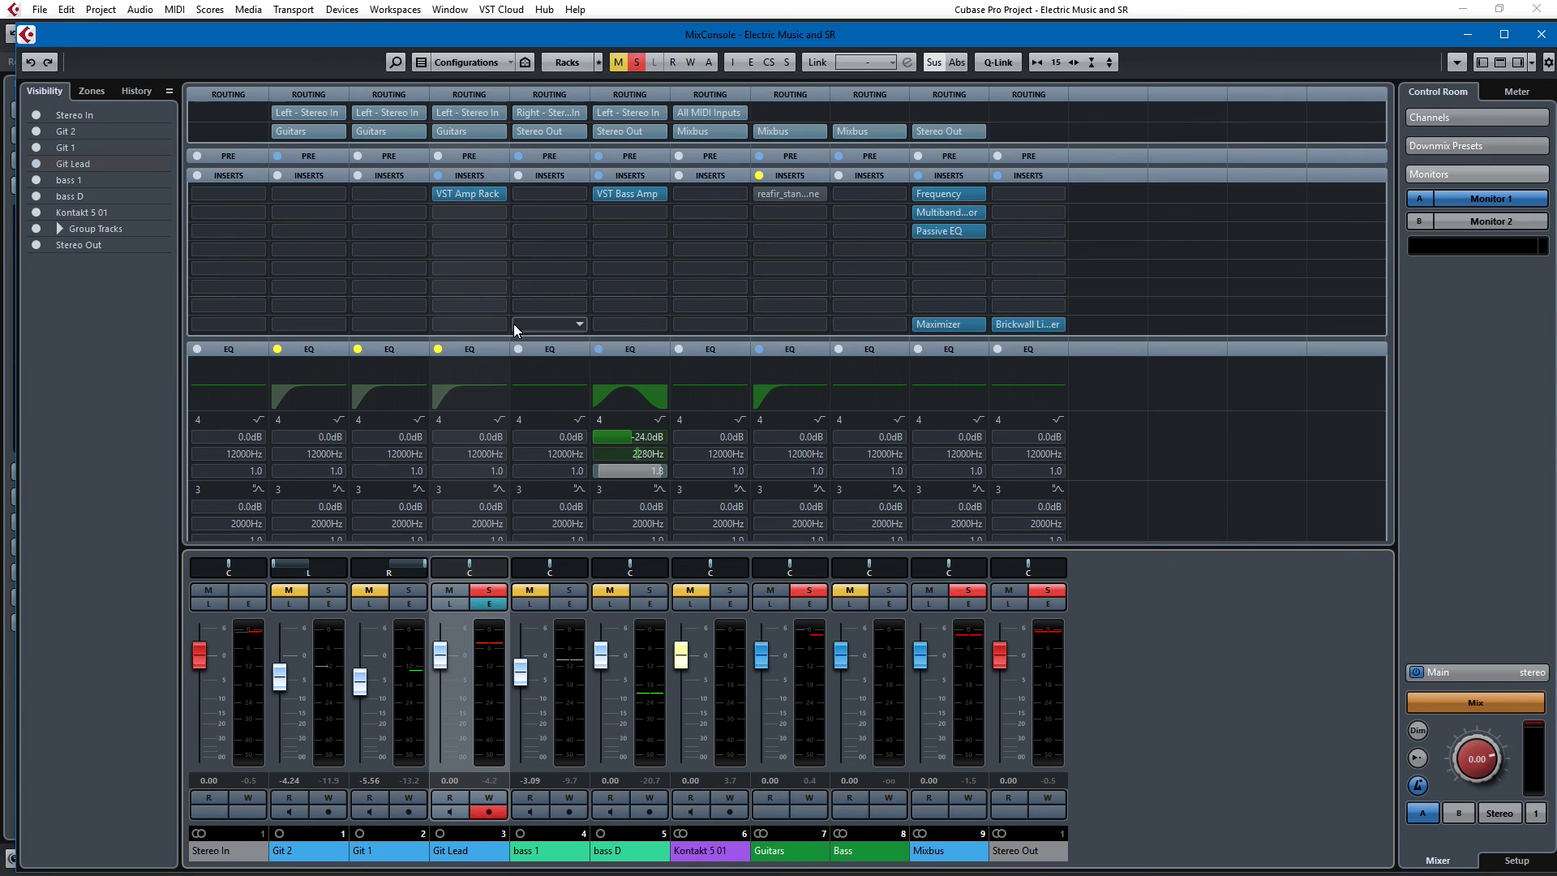
pyautogui.doubleClick(479, 198)
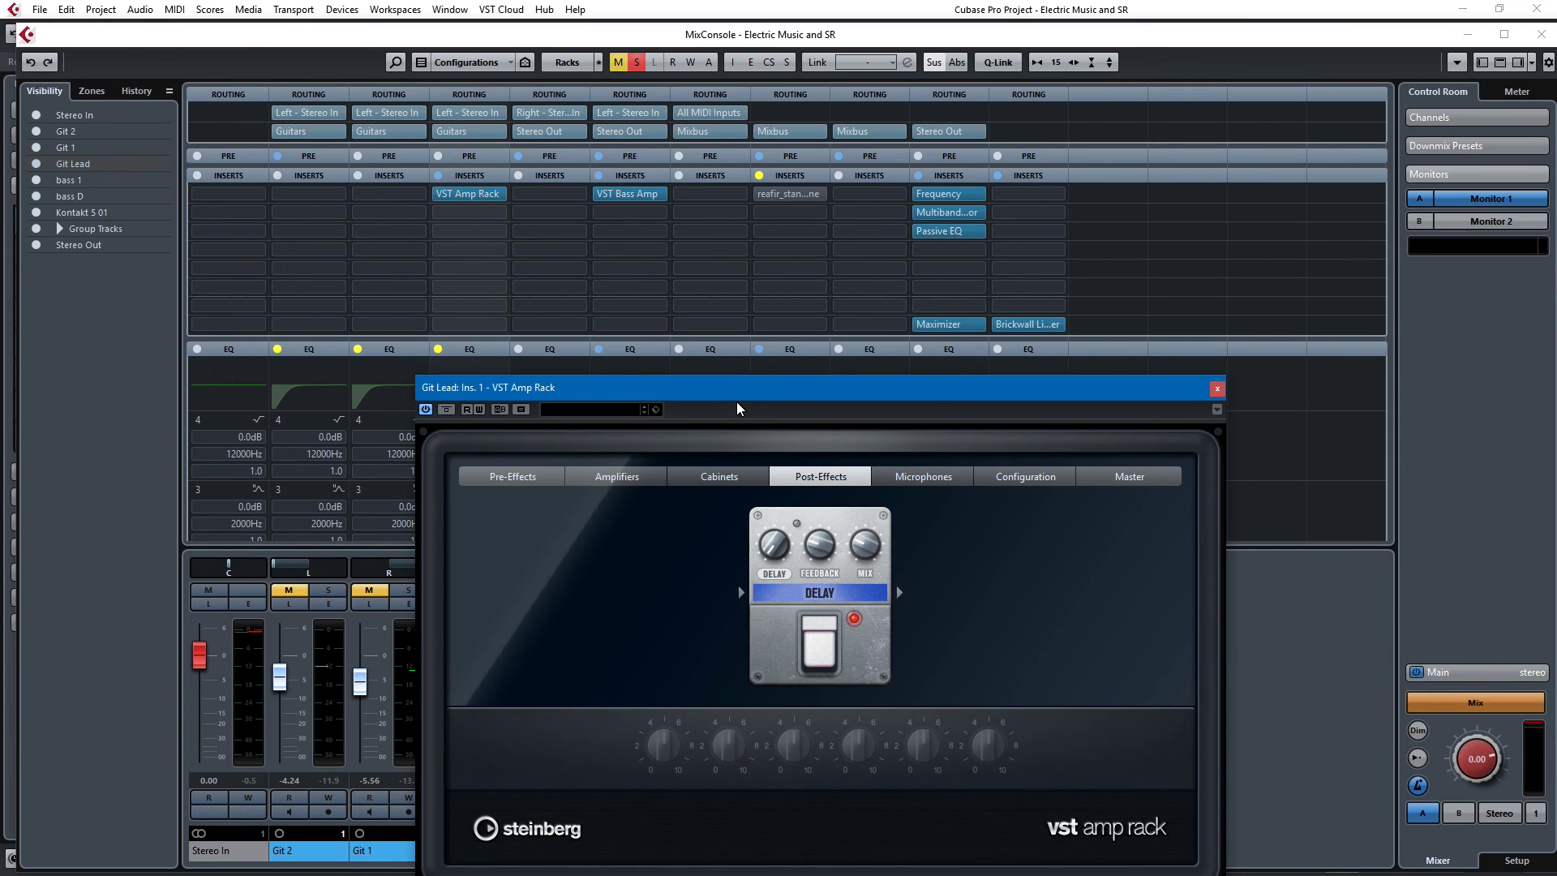
pyautogui.moveTo(738, 408); pyautogui.dragTo(701, 302)
pyautogui.click(1179, 295)
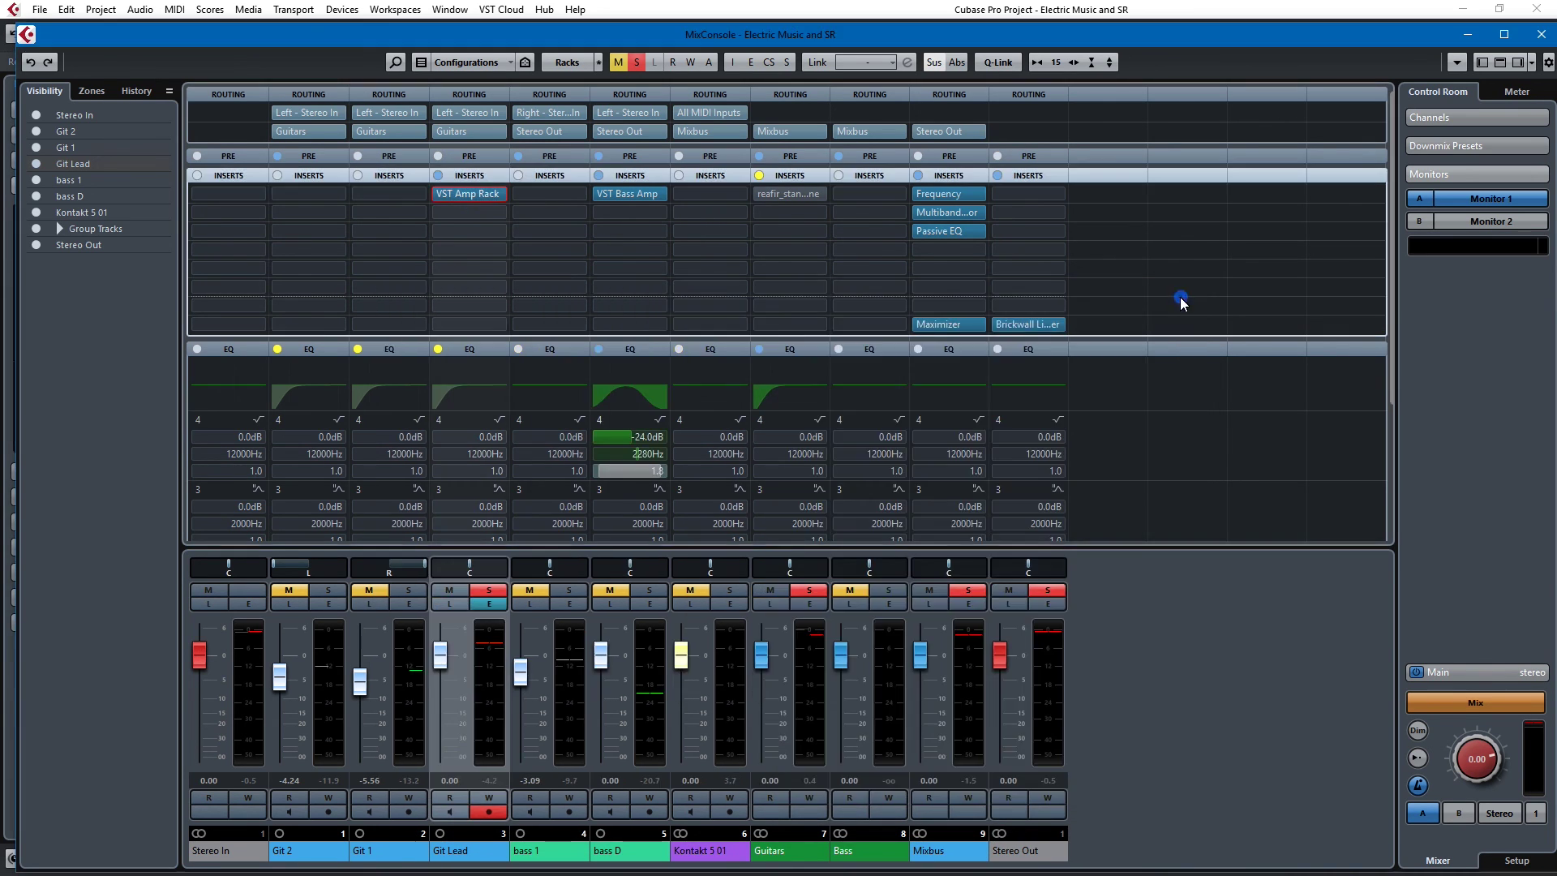